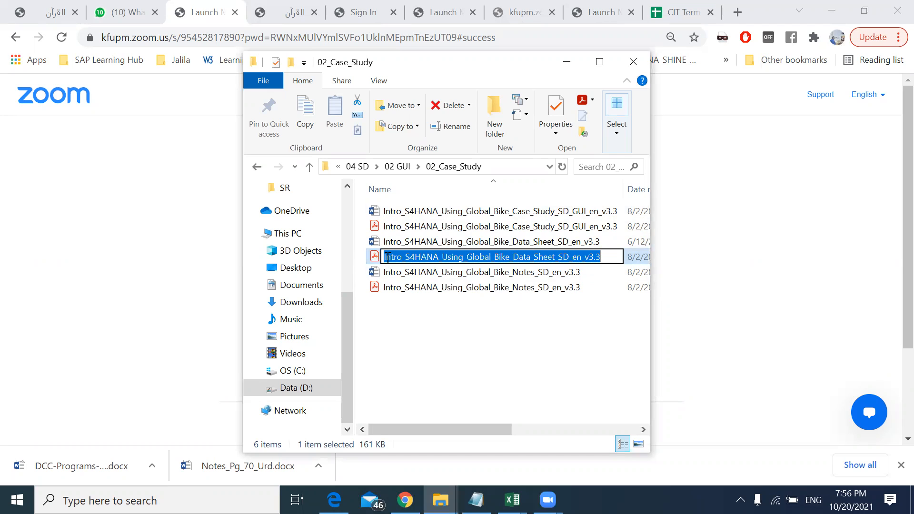
# Step: Prefix the Data Sheet PDF and the Case Study GUI PDF file names with "02."
pyautogui.write('02.')
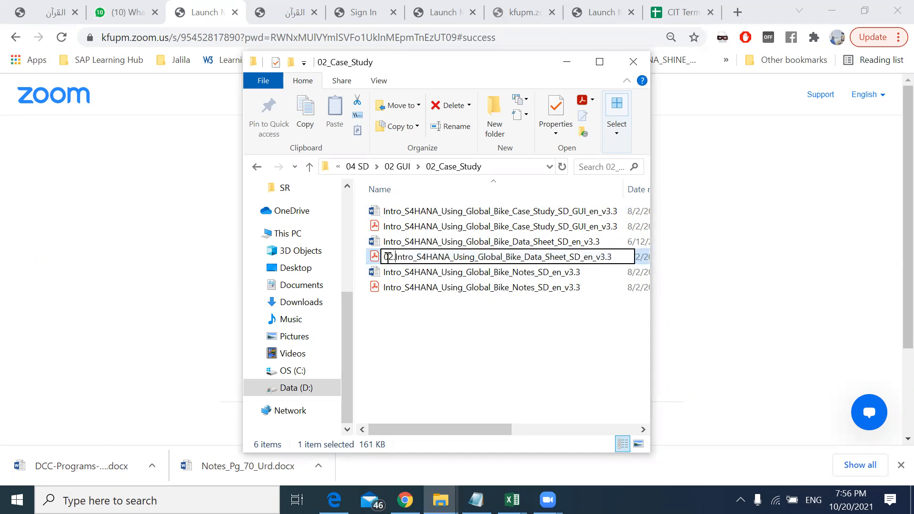
pyautogui.press('Return')
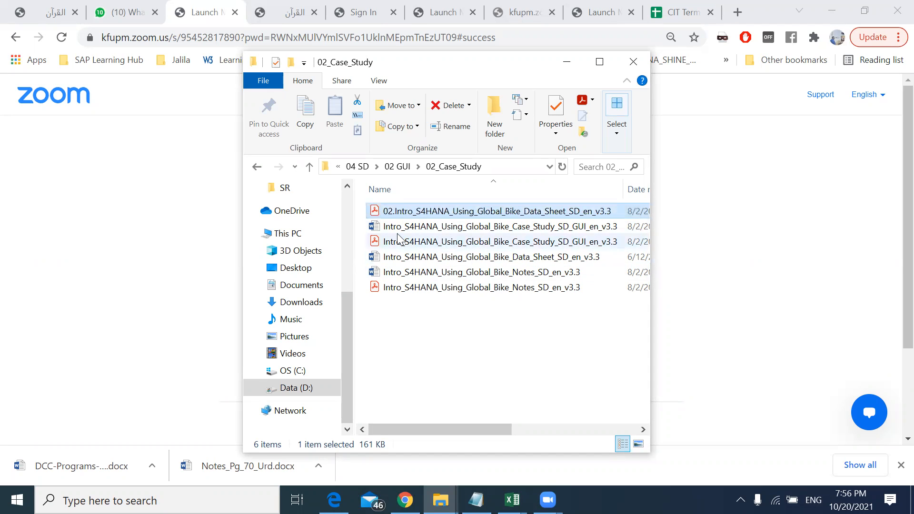
pyautogui.click(388, 243)
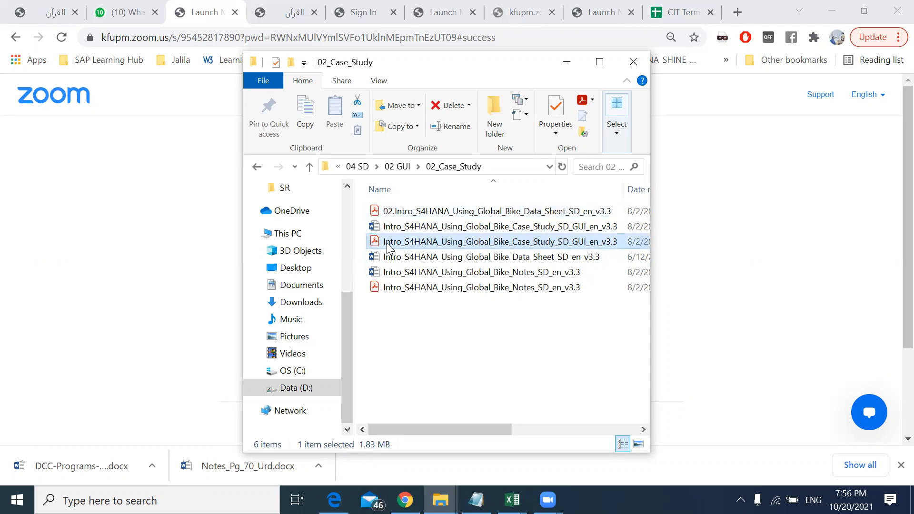
pyautogui.press('F2')
pyautogui.press('Home')
pyautogui.write('02.')
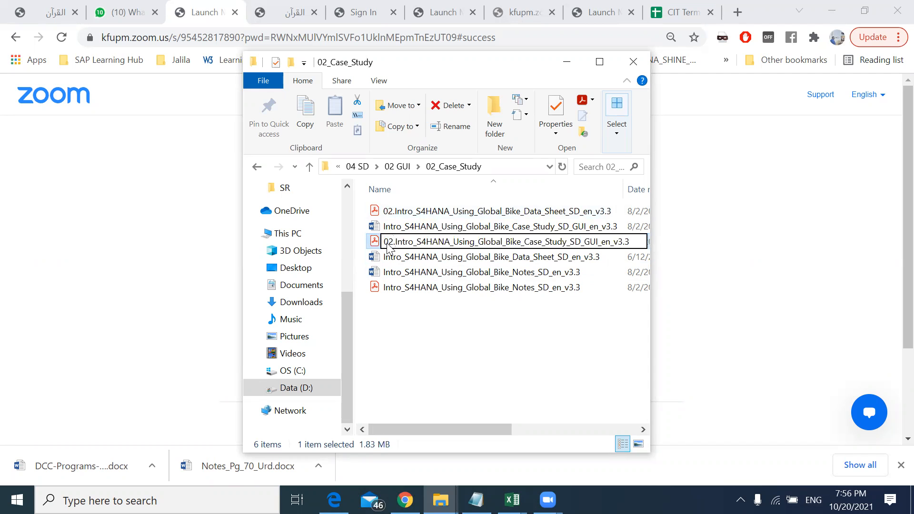
pyautogui.press('Return')
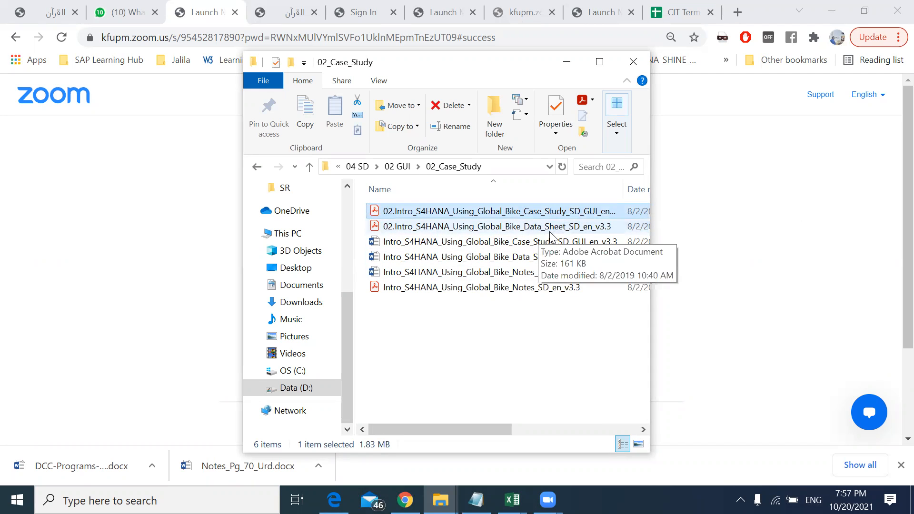
# Step: Open the 02.Intro_S4HANA_Using_Global_Bike_Data_Sheet_SD_en_v3.3 PDF and maximize the reader window
pyautogui.click(375, 229)
pyautogui.doubleClick(374, 230)
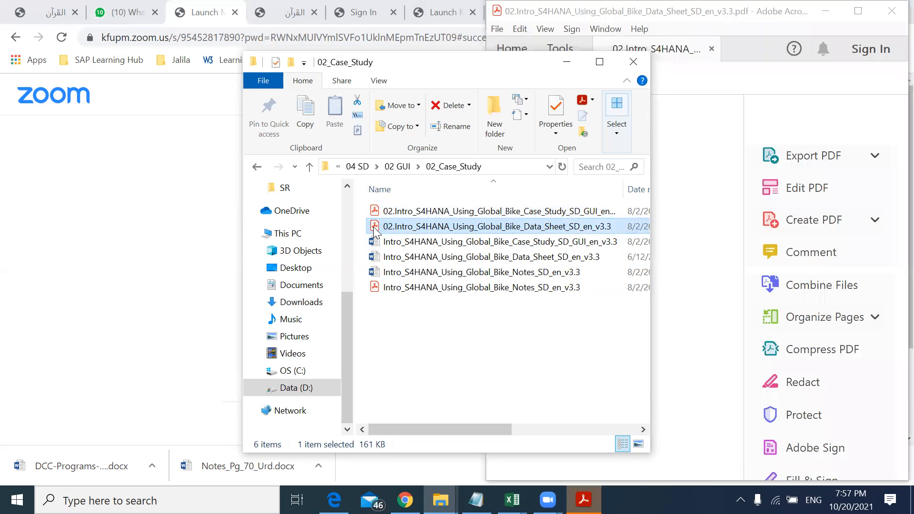
pyautogui.click(752, 127)
pyautogui.click(735, 288)
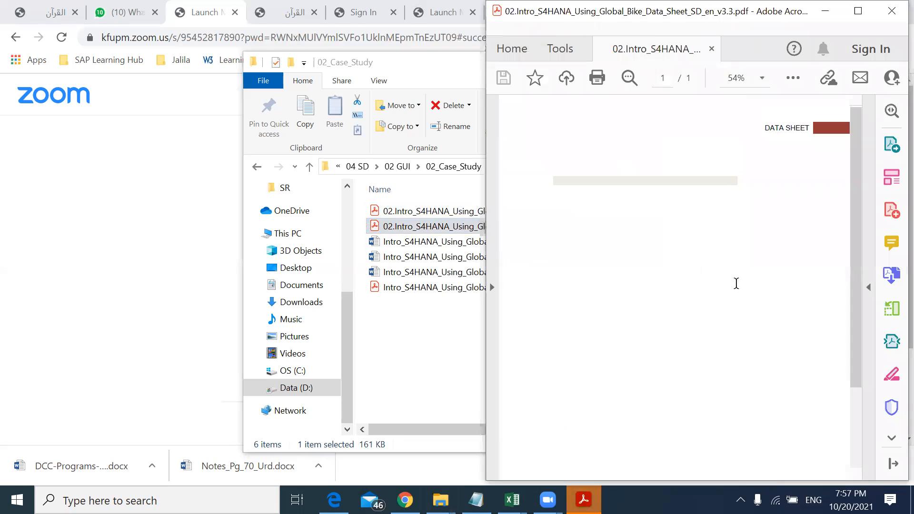
pyautogui.doubleClick(608, 14)
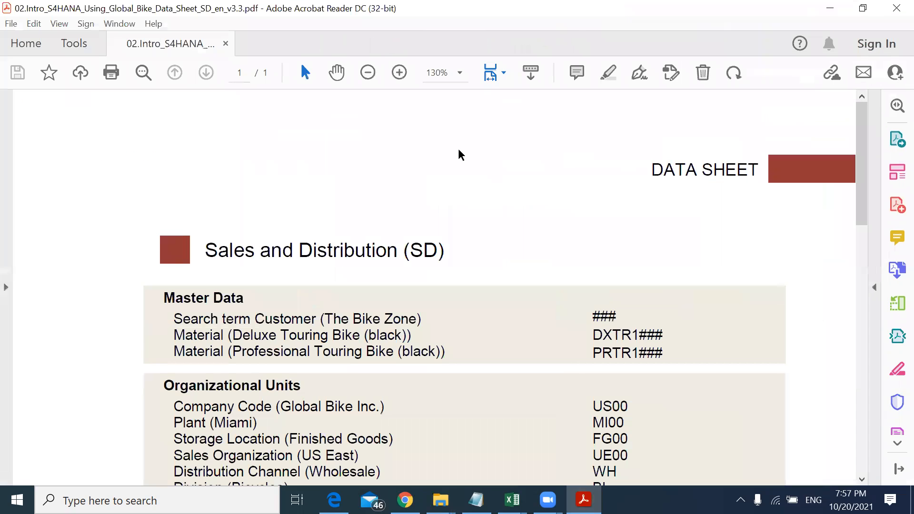
# Step: Examine the Master Data entries for the customer search term and its ### placeholder
pyautogui.moveTo(861, 186); pyautogui.dragTo(864, 218)
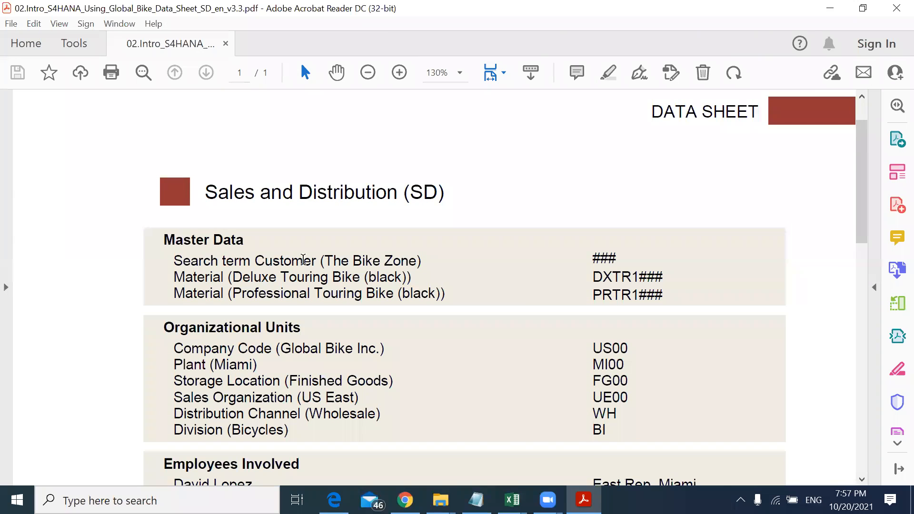
pyautogui.moveTo(316, 261); pyautogui.dragTo(271, 261)
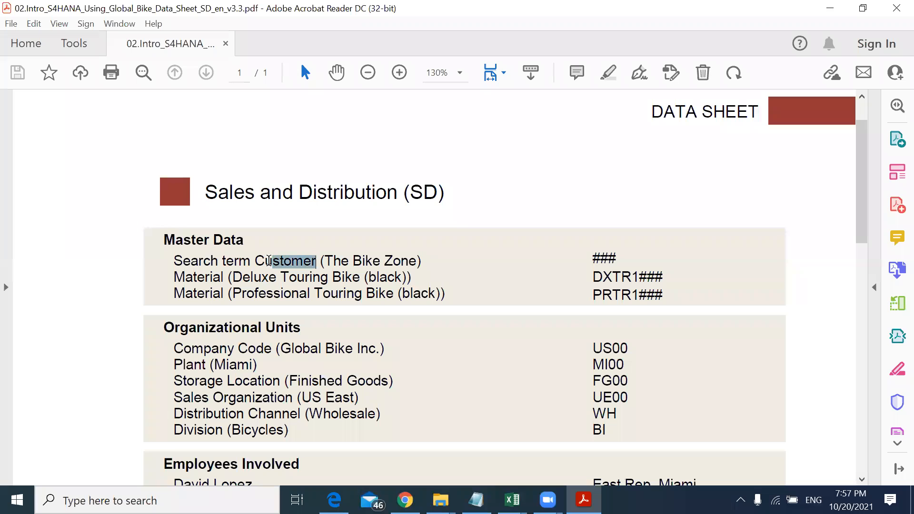
pyautogui.moveTo(173, 277); pyautogui.dragTo(218, 277)
pyautogui.moveTo(862, 209); pyautogui.dragTo(864, 251)
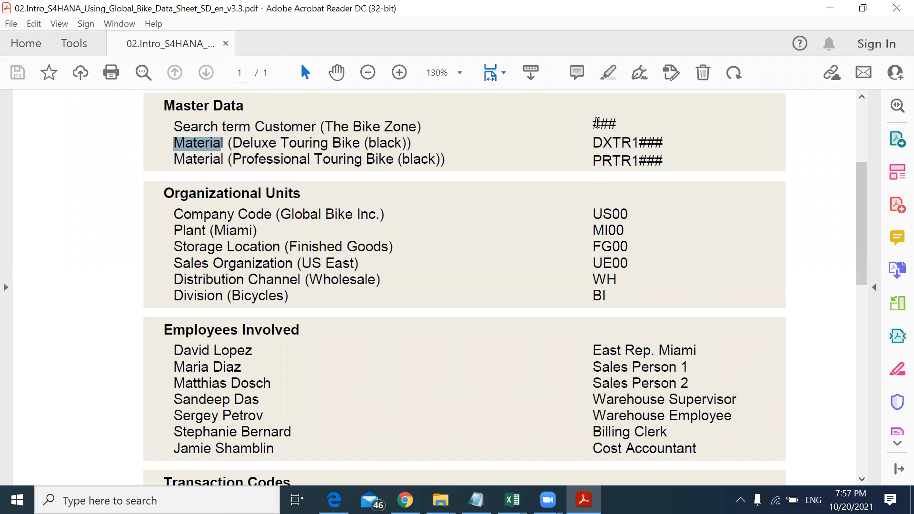
pyautogui.moveTo(589, 124); pyautogui.dragTo(622, 126)
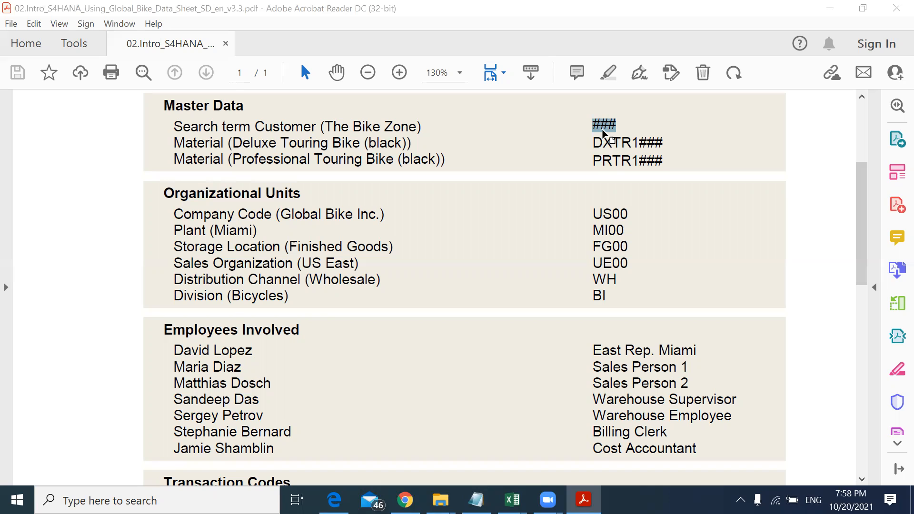
pyautogui.moveTo(175, 127); pyautogui.dragTo(235, 127)
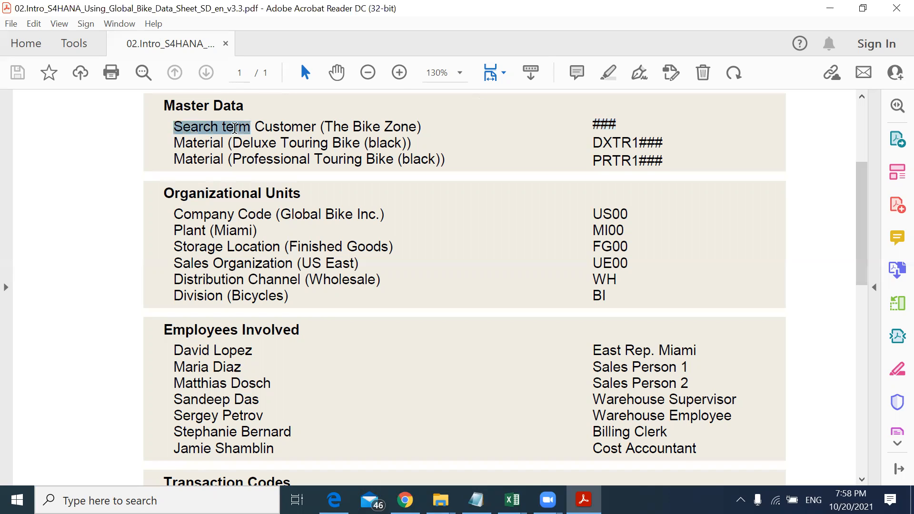
pyautogui.click(593, 125)
pyautogui.moveTo(593, 124); pyautogui.dragTo(624, 125)
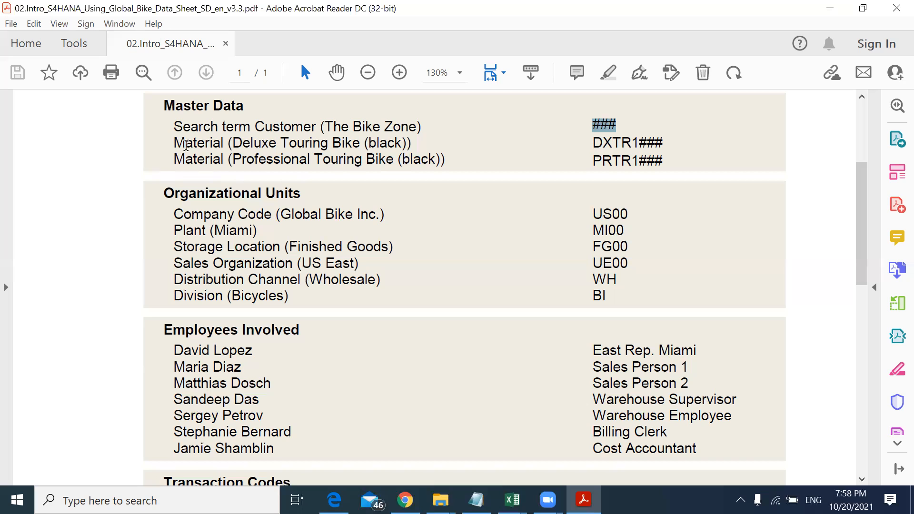
# Step: Examine the ### suffixes of the Deluxe and Professional Touring Bike material numbers
pyautogui.moveTo(592, 142); pyautogui.dragTo(641, 145)
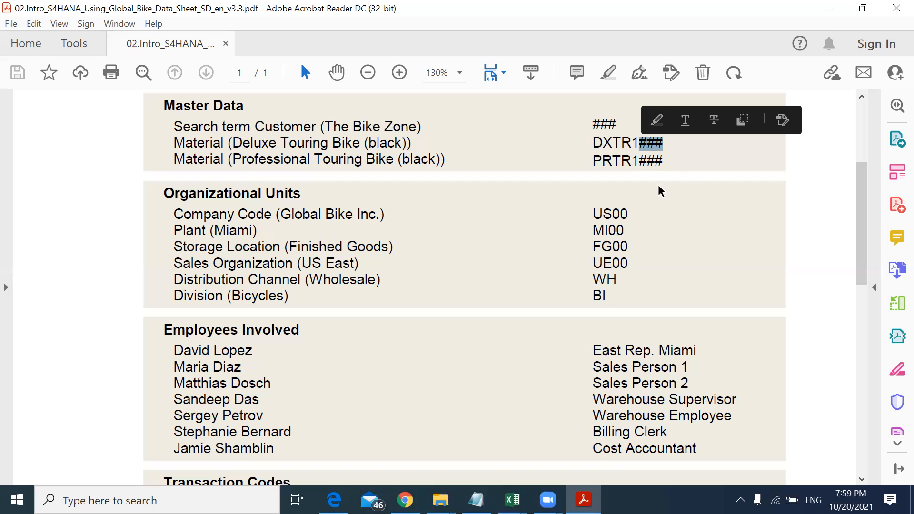
pyautogui.click(641, 144)
pyautogui.moveTo(641, 145); pyautogui.dragTo(662, 143)
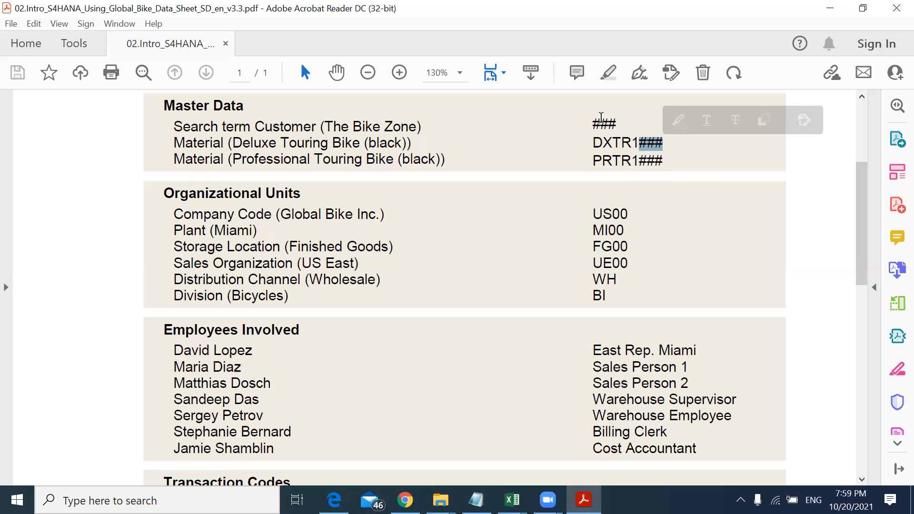
pyautogui.moveTo(592, 123); pyautogui.dragTo(621, 121)
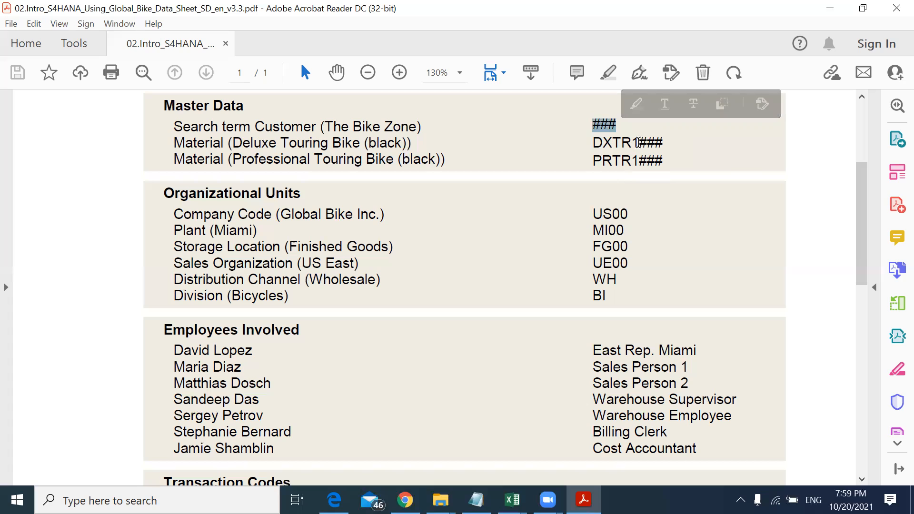
pyautogui.moveTo(638, 142); pyautogui.dragTo(664, 142)
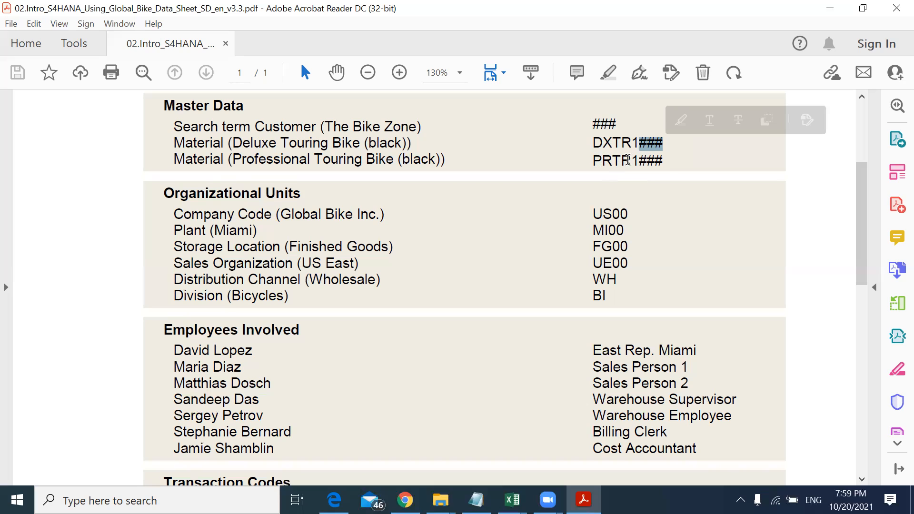
pyautogui.moveTo(639, 160); pyautogui.dragTo(662, 160)
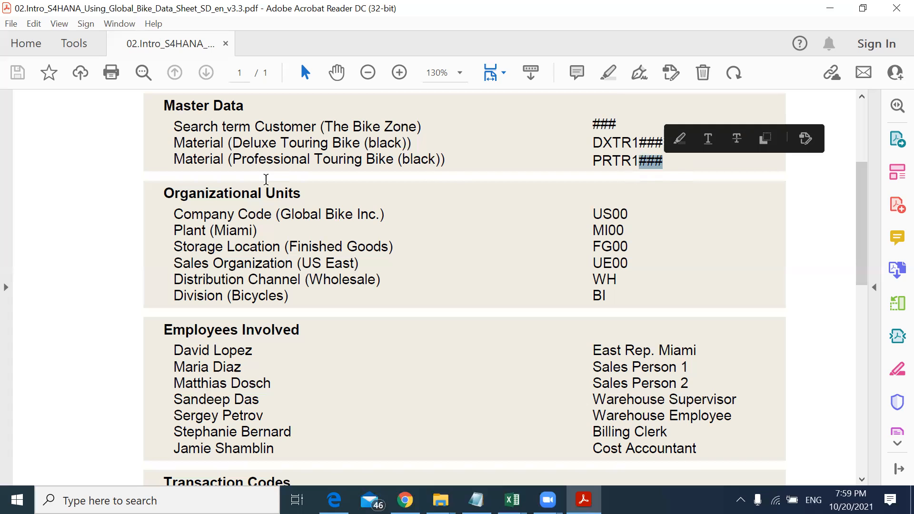
# Step: Review each Organizational Units entry and its code, from Company Code to Division
pyautogui.moveTo(162, 192); pyautogui.dragTo(294, 199)
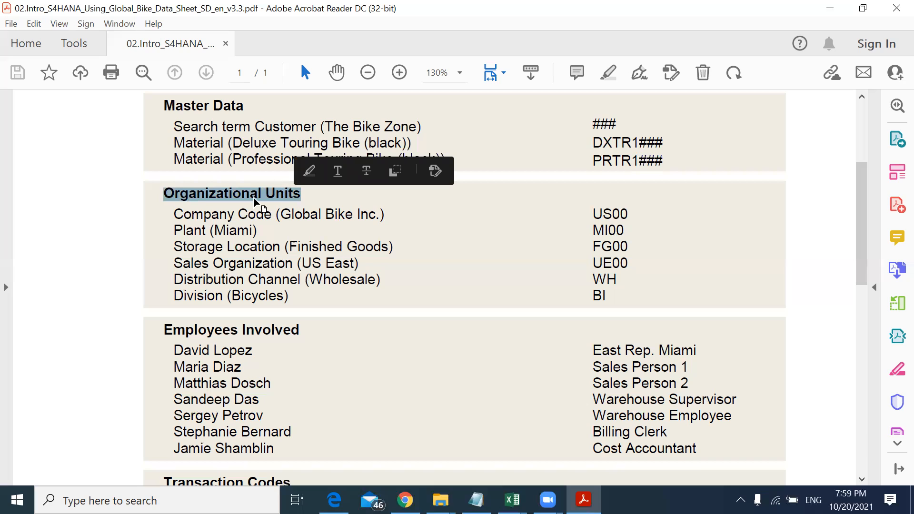
pyautogui.moveTo(174, 215); pyautogui.dragTo(261, 218)
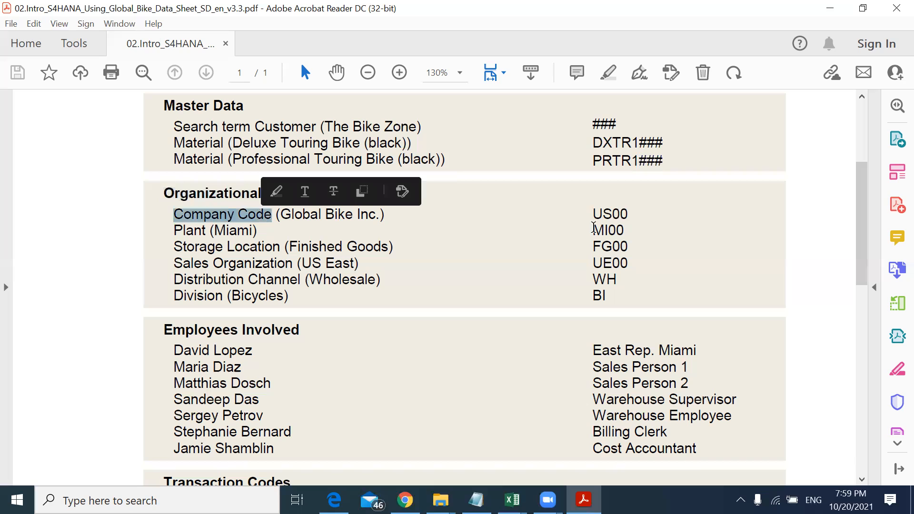
pyautogui.moveTo(603, 215); pyautogui.dragTo(628, 216)
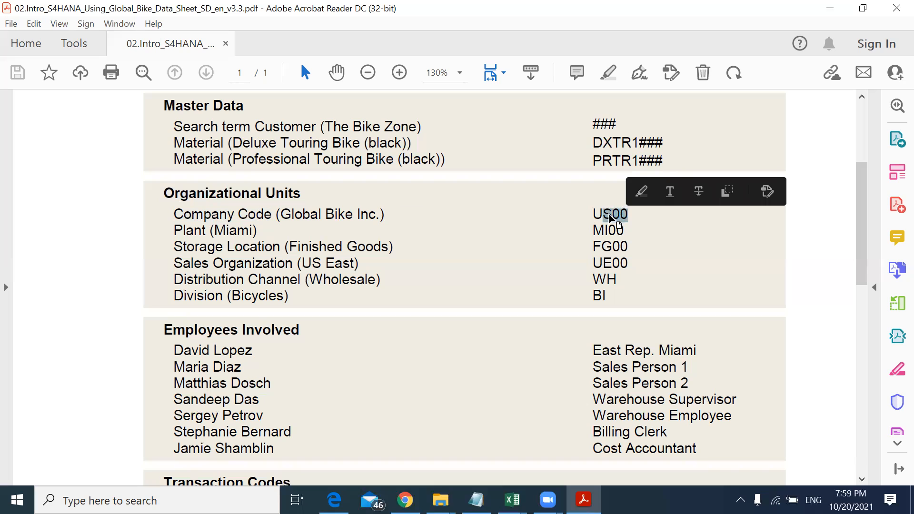
pyautogui.click(591, 232)
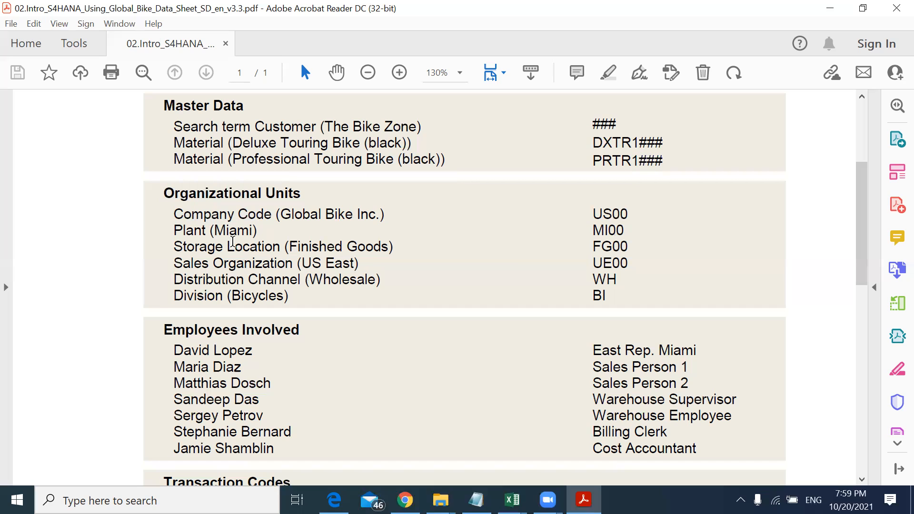
pyautogui.moveTo(174, 247); pyautogui.dragTo(264, 252)
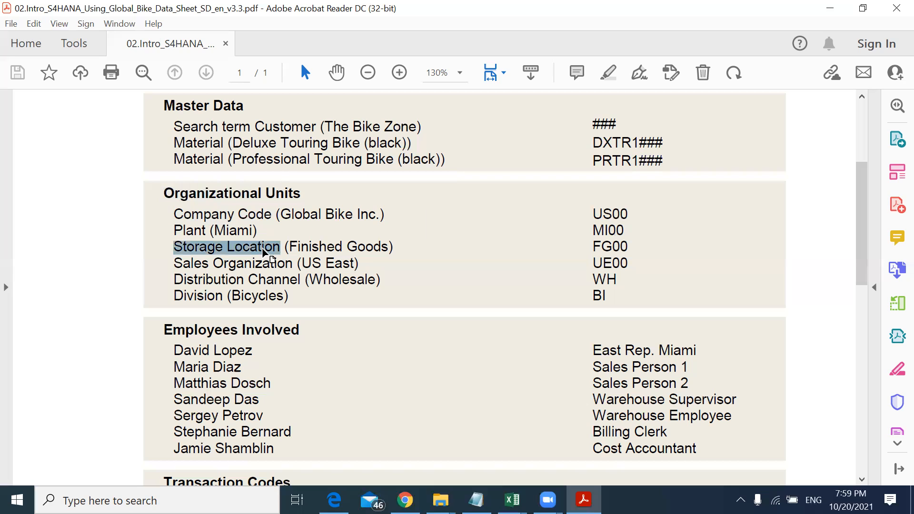
pyautogui.click(604, 244)
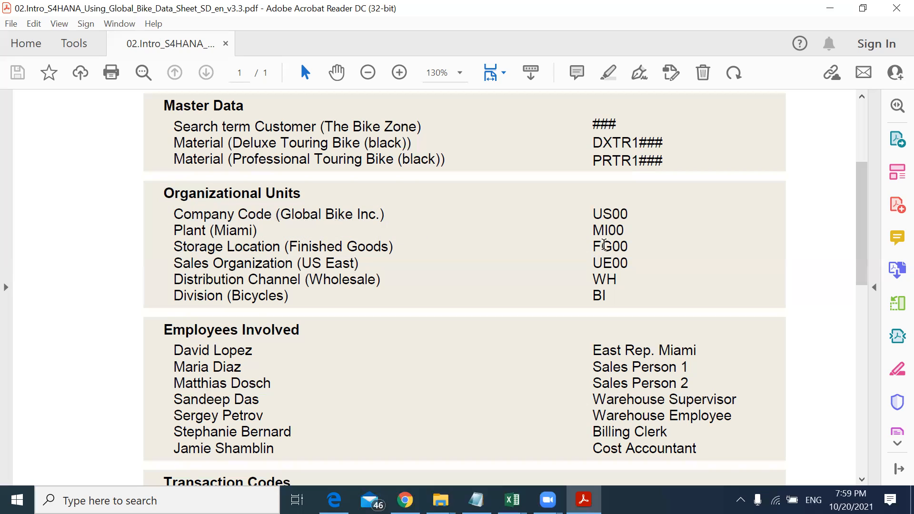
pyautogui.doubleClick(603, 244)
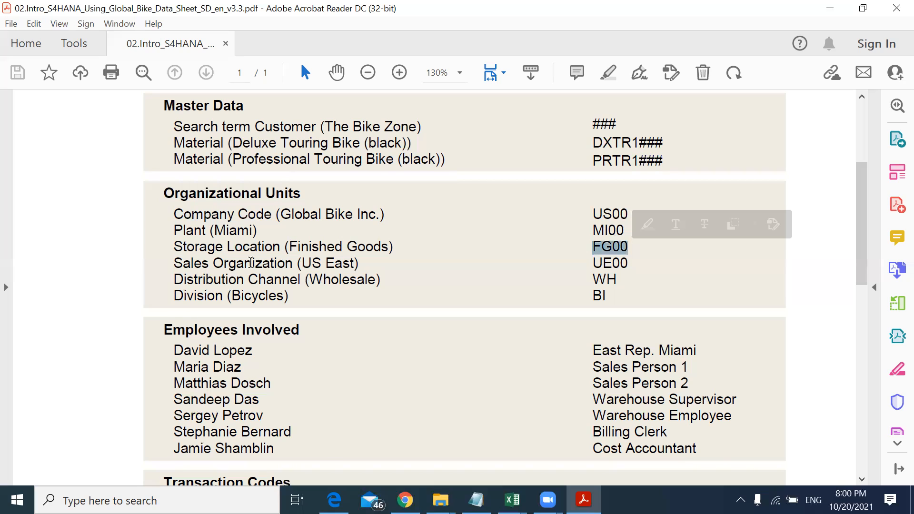
pyautogui.moveTo(595, 264); pyautogui.dragTo(613, 263)
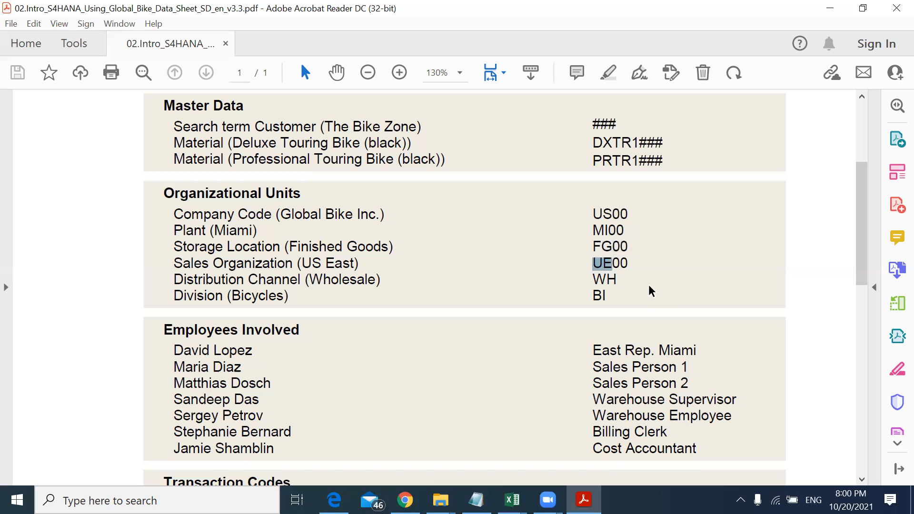
pyautogui.moveTo(628, 263); pyautogui.dragTo(593, 263)
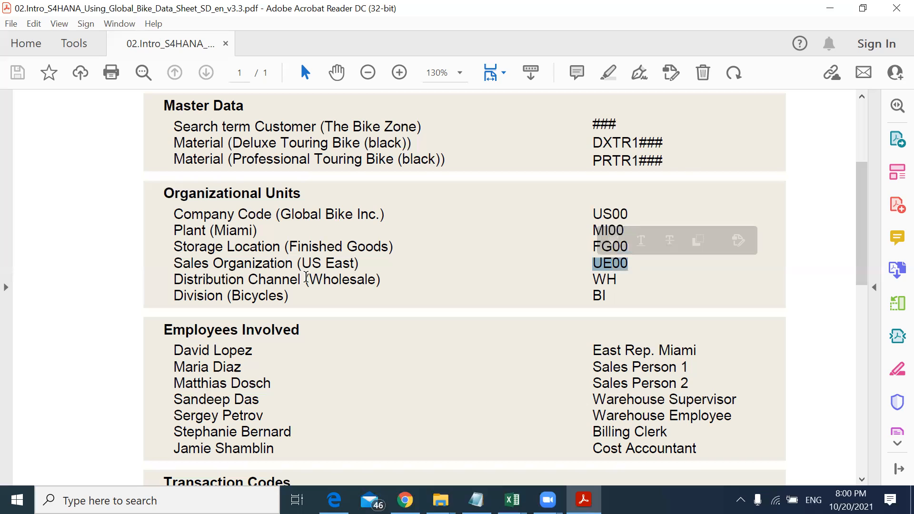
pyautogui.moveTo(593, 280); pyautogui.dragTo(617, 280)
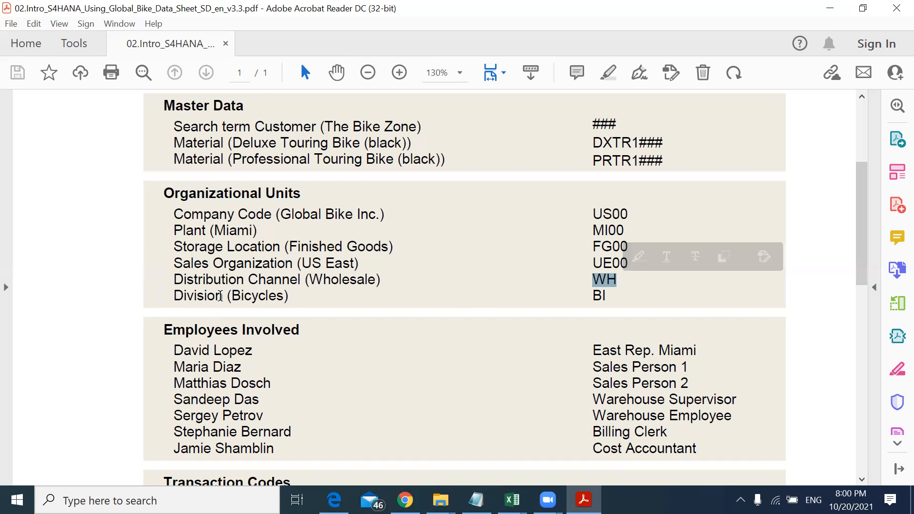
pyautogui.click(237, 296)
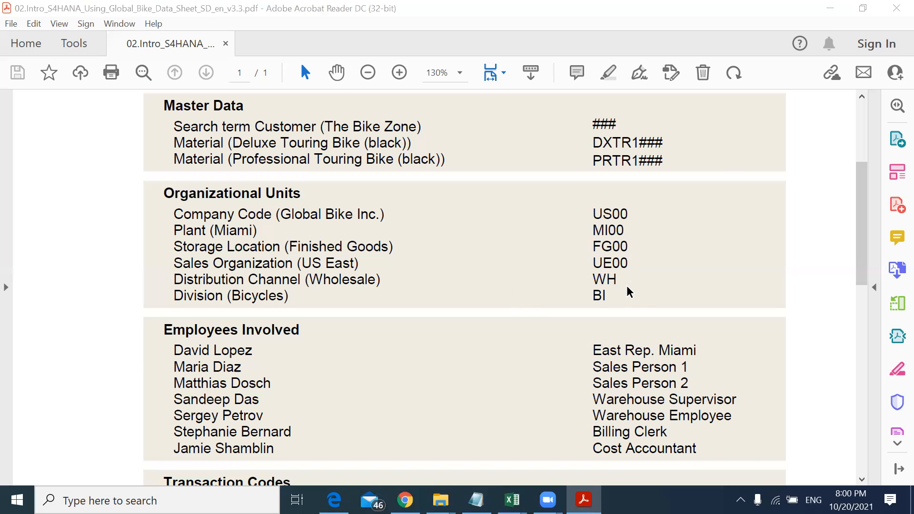
pyautogui.click(554, 342)
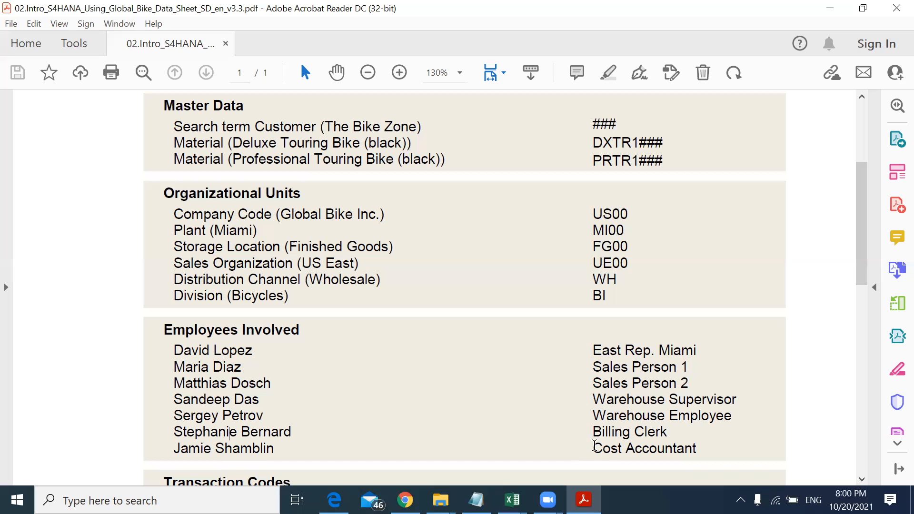
# Step: Review the roles listed for each employee in the Employees Involved section
pyautogui.moveTo(593, 447); pyautogui.dragTo(665, 449)
pyautogui.moveTo(592, 431); pyautogui.dragTo(667, 432)
pyautogui.moveTo(593, 415); pyautogui.dragTo(732, 420)
pyautogui.moveTo(592, 398); pyautogui.dragTo(670, 403)
pyautogui.moveTo(595, 367); pyautogui.dragTo(677, 367)
pyautogui.moveTo(593, 350); pyautogui.dragTo(674, 351)
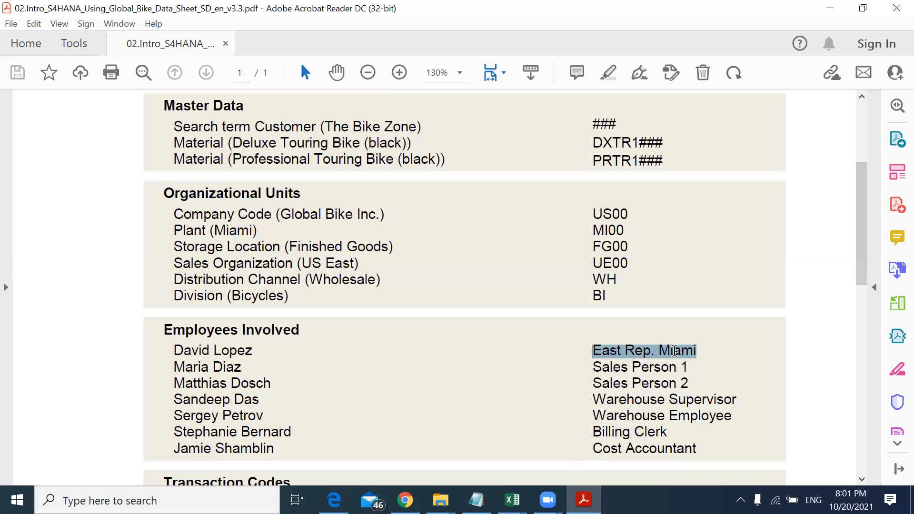
pyautogui.moveTo(675, 351); pyautogui.dragTo(675, 352)
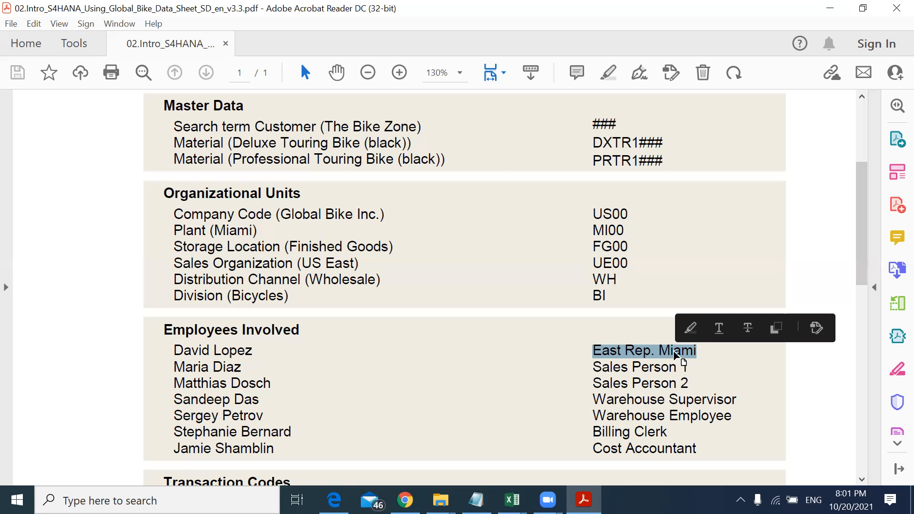
pyautogui.click(612, 349)
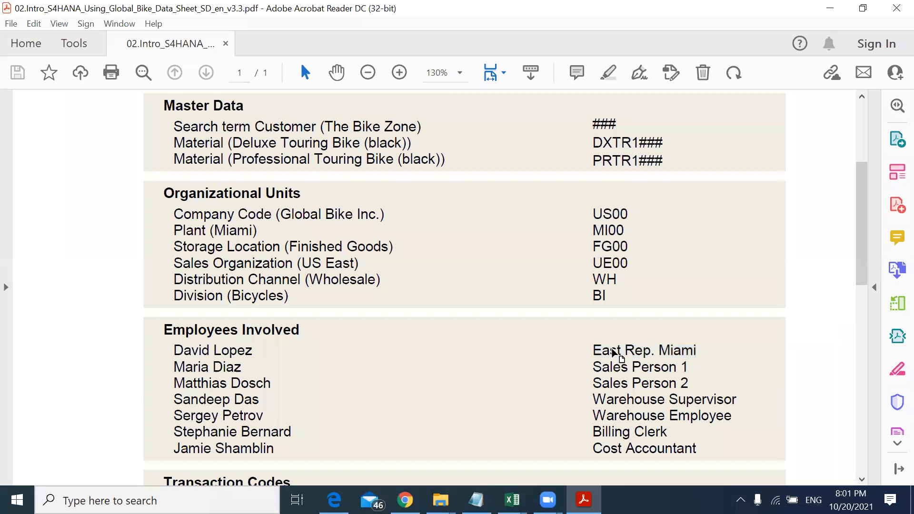
pyautogui.moveTo(595, 349); pyautogui.dragTo(658, 346)
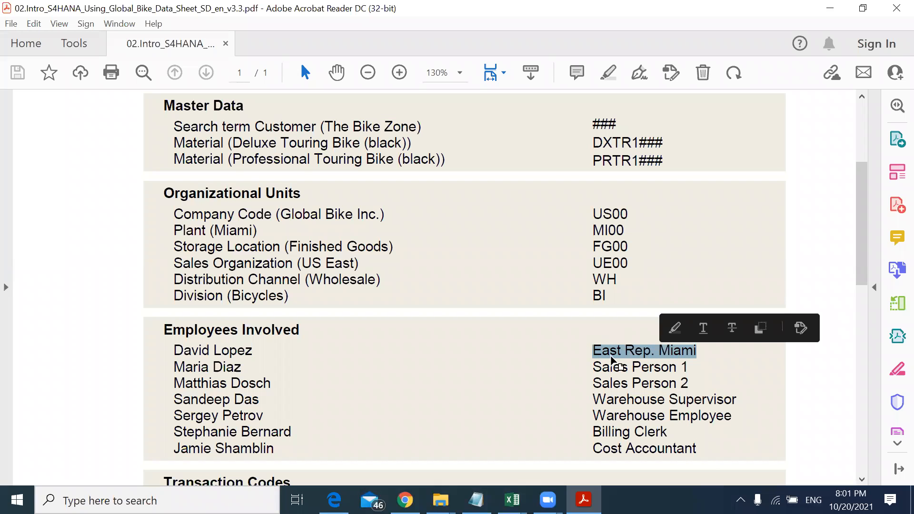
# Step: Go through the remaining employee roles, from Sales Person 1 down to Cost Accountant
pyautogui.moveTo(593, 366); pyautogui.dragTo(658, 368)
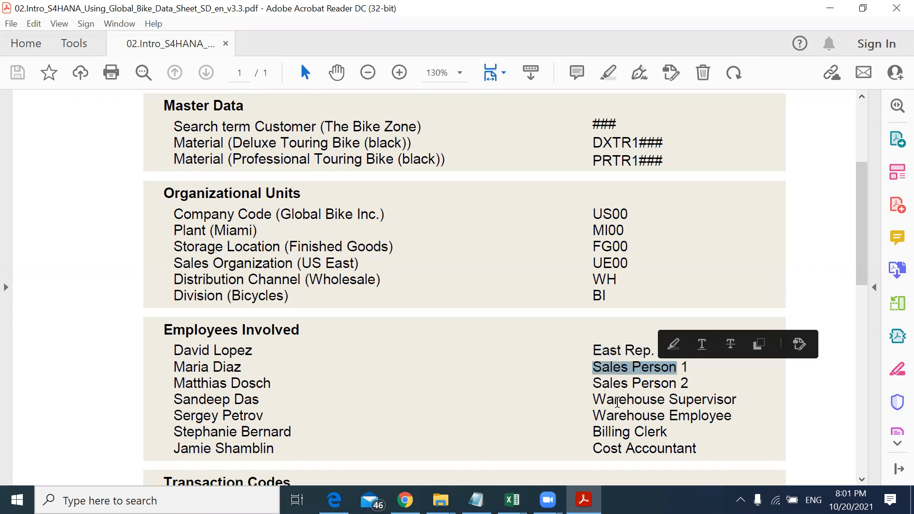
pyautogui.moveTo(594, 400); pyautogui.dragTo(696, 400)
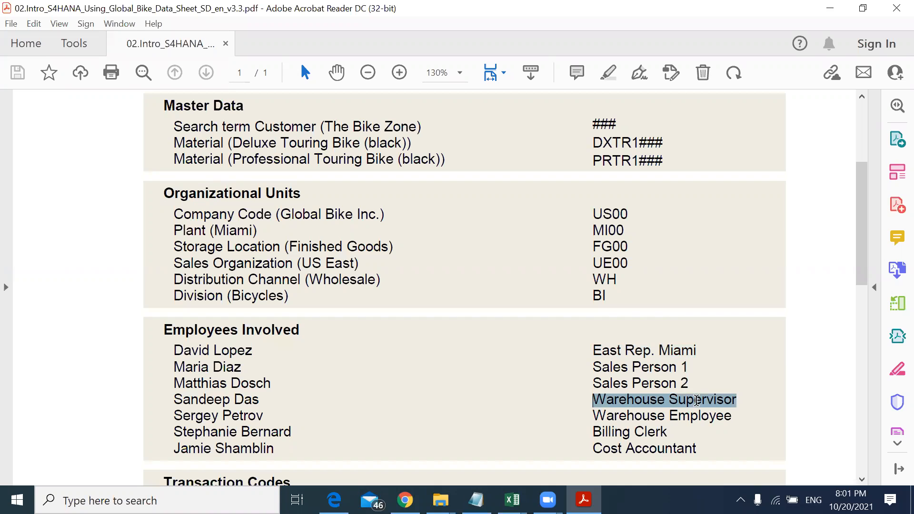
pyautogui.moveTo(595, 416); pyautogui.dragTo(682, 417)
pyautogui.moveTo(593, 432); pyautogui.dragTo(662, 431)
pyautogui.moveTo(595, 449); pyautogui.dragTo(682, 452)
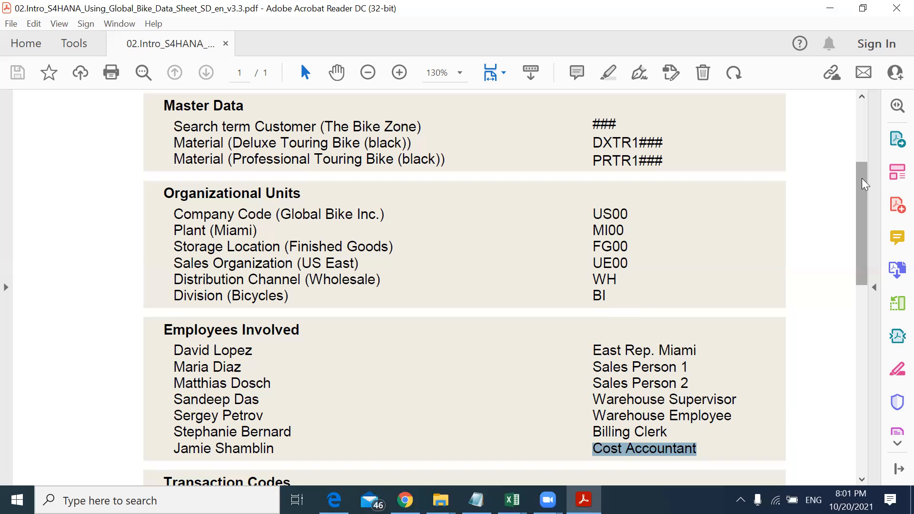
# Step: Scroll to the Transaction Codes section and review the business partner entries from Customer Create to Customer Change
pyautogui.moveTo(861, 178); pyautogui.dragTo(862, 187)
pyautogui.scroll(-5, 862, 186)
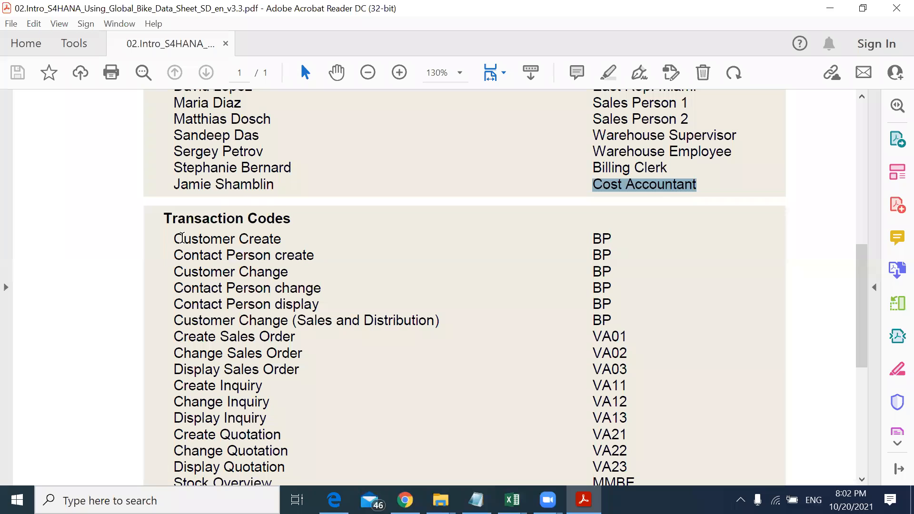
pyautogui.moveTo(173, 239); pyautogui.dragTo(263, 239)
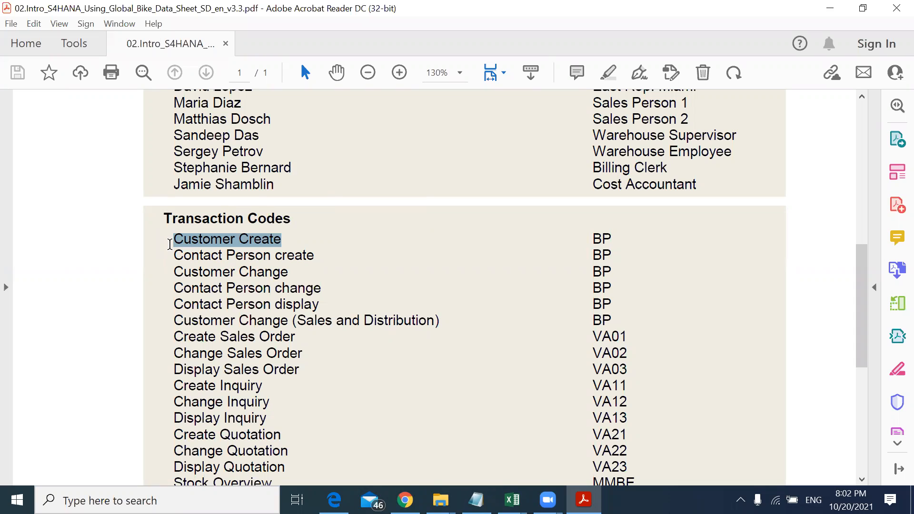
pyautogui.click(238, 245)
pyautogui.moveTo(175, 239); pyautogui.dragTo(271, 244)
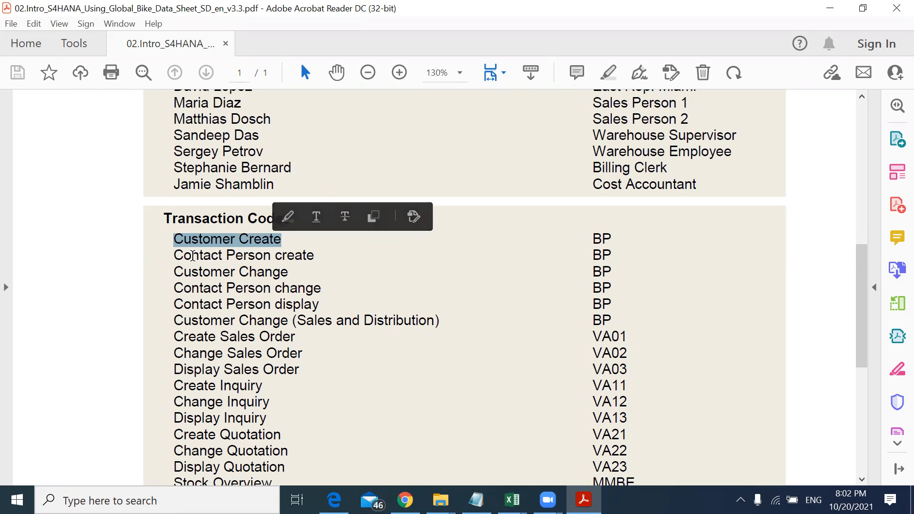
pyautogui.moveTo(172, 256); pyautogui.dragTo(295, 258)
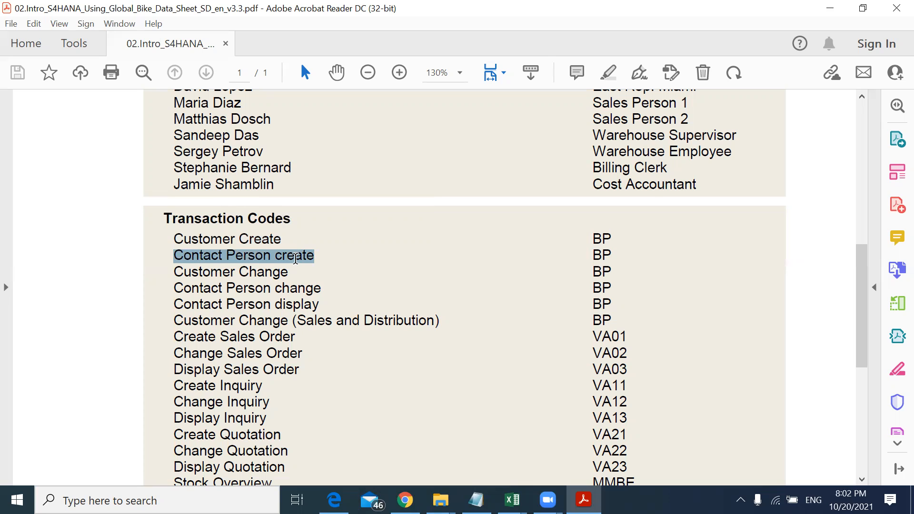
pyautogui.moveTo(296, 258)
pyautogui.mouseDown()
pyautogui.moveTo(265, 257)
pyautogui.moveTo(307, 256)
pyautogui.mouseUp()
pyautogui.moveTo(308, 256); pyautogui.dragTo(309, 258)
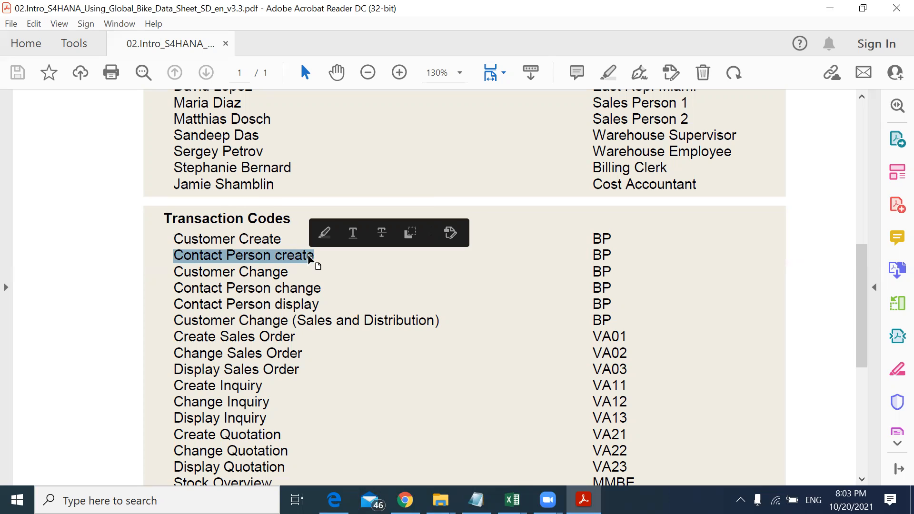
pyautogui.moveTo(177, 238); pyautogui.dragTo(245, 233)
pyautogui.moveTo(175, 255); pyautogui.dragTo(258, 253)
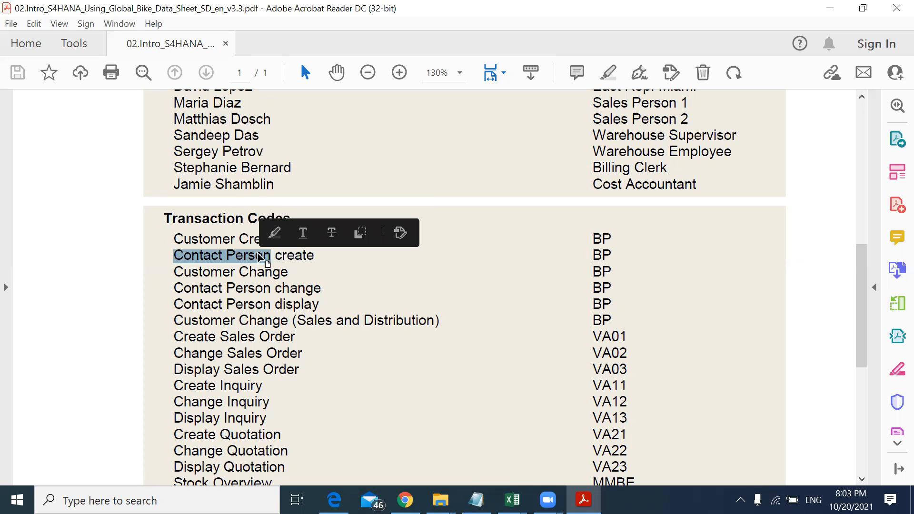
pyautogui.moveTo(176, 271); pyautogui.dragTo(257, 277)
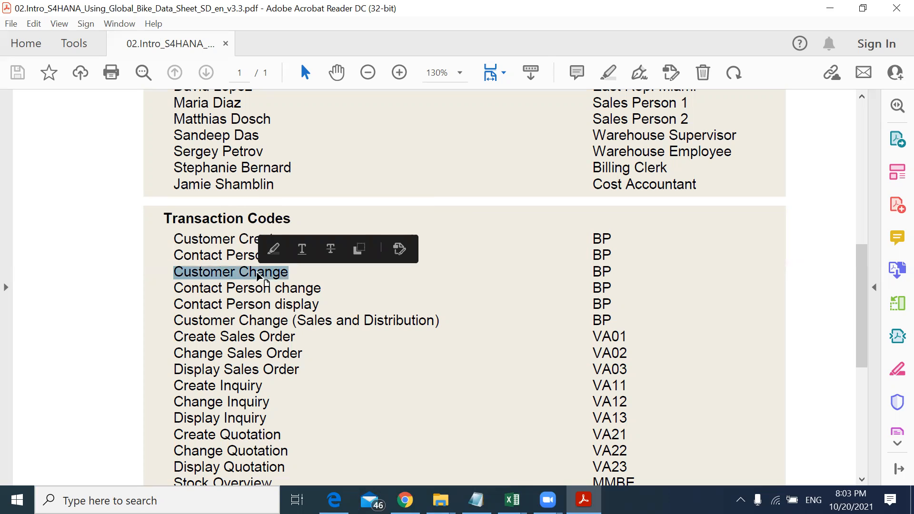
pyautogui.click(208, 277)
pyautogui.moveTo(176, 288); pyautogui.dragTo(243, 292)
pyautogui.moveTo(174, 272); pyautogui.dragTo(258, 270)
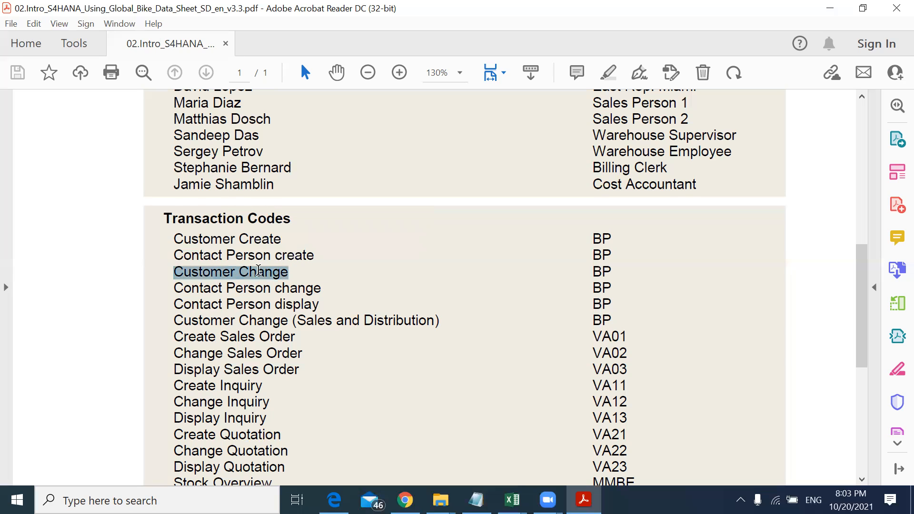
pyautogui.doubleClick(226, 271)
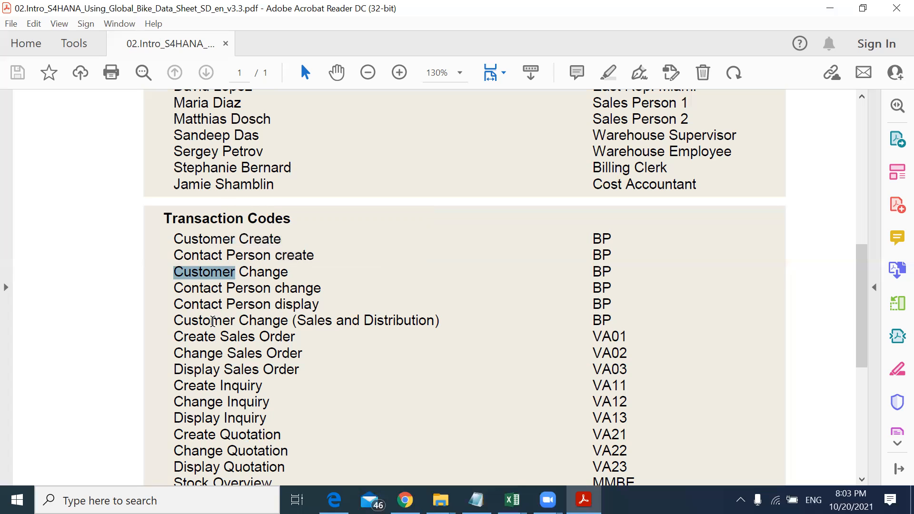
# Step: Review the sales order, inquiry and quotation transaction entries and the VA11 code for Create Inquiry
pyautogui.moveTo(174, 336); pyautogui.dragTo(272, 336)
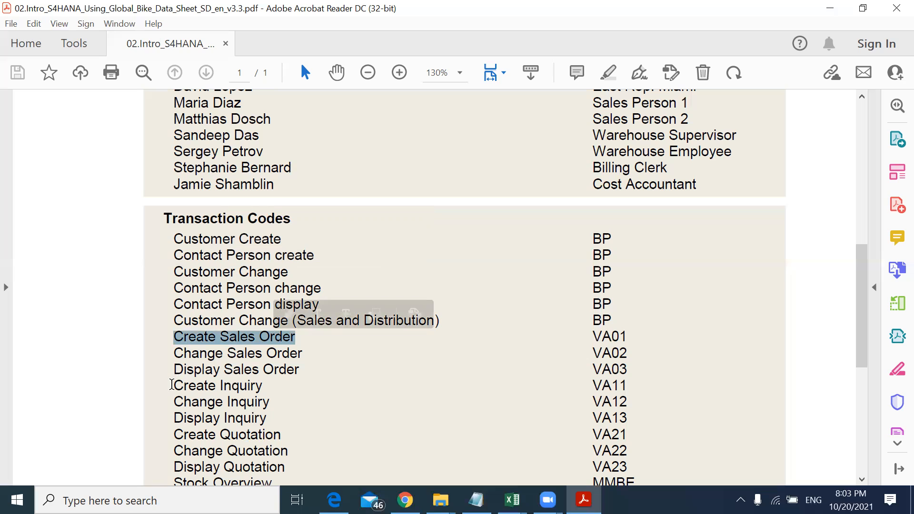
pyautogui.click(172, 385)
pyautogui.moveTo(172, 385); pyautogui.dragTo(234, 385)
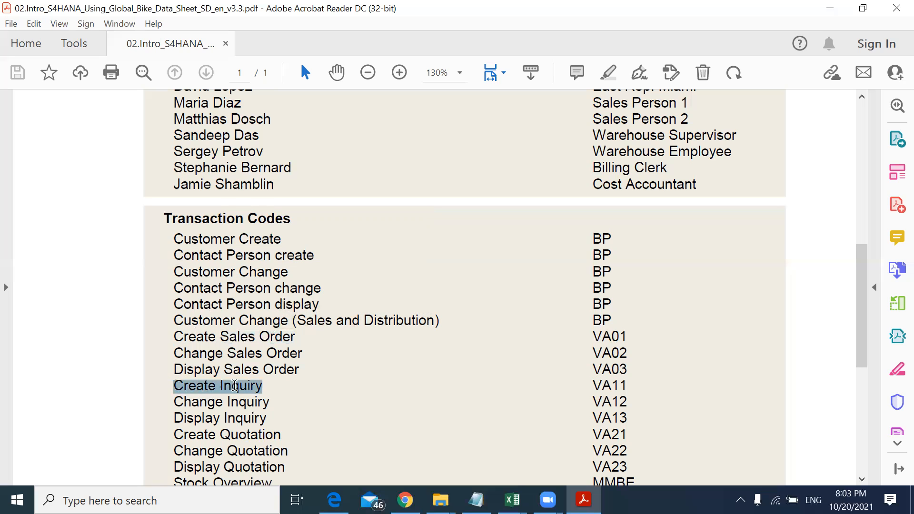
pyautogui.moveTo(172, 431); pyautogui.dragTo(272, 434)
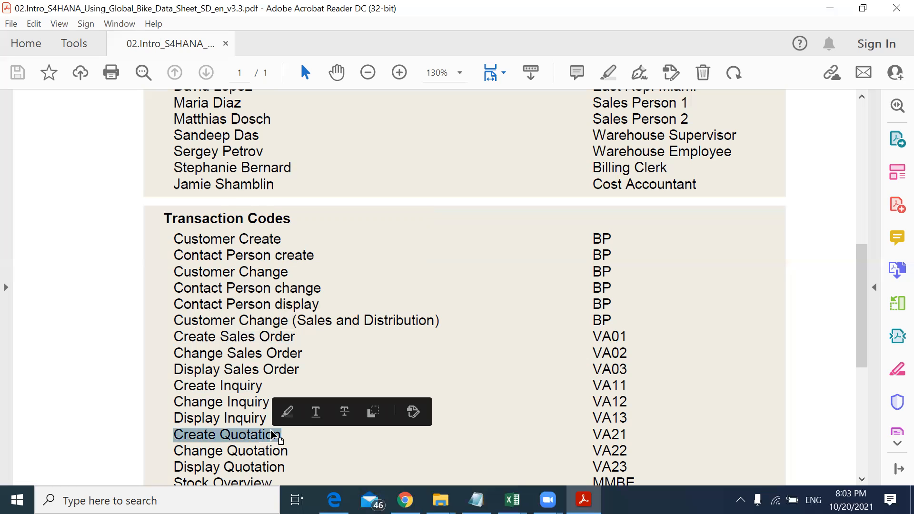
pyautogui.moveTo(175, 337); pyautogui.dragTo(292, 349)
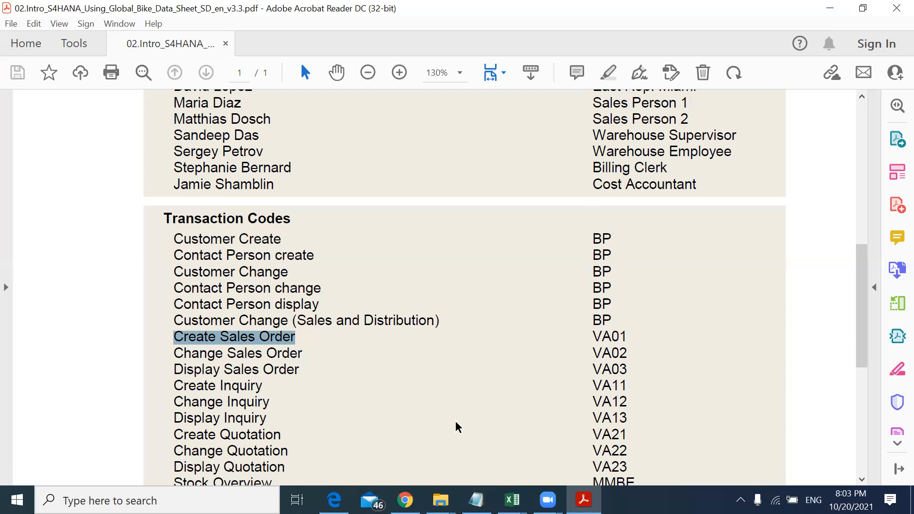
pyautogui.moveTo(601, 386); pyautogui.dragTo(627, 386)
pyautogui.click(590, 385)
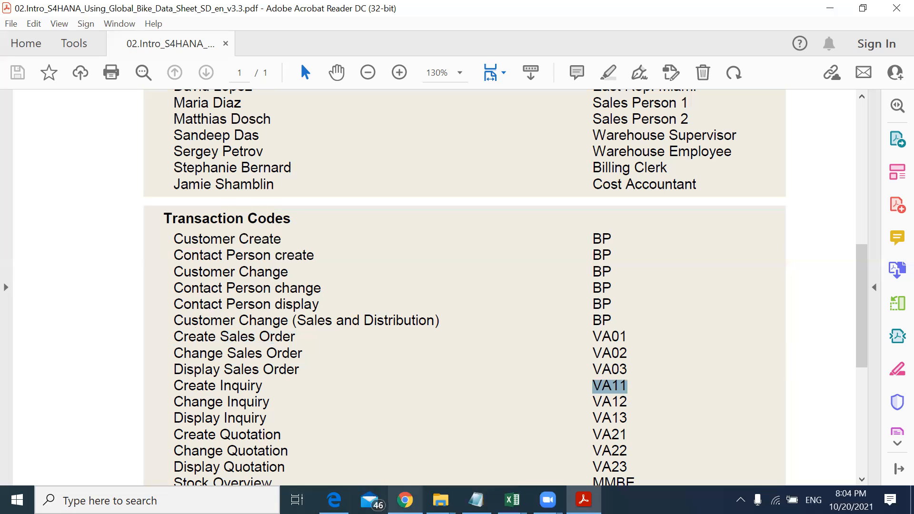
# Step: Switch to the browser and open the SAP UCC remote access logon page
pyautogui.click(405, 499)
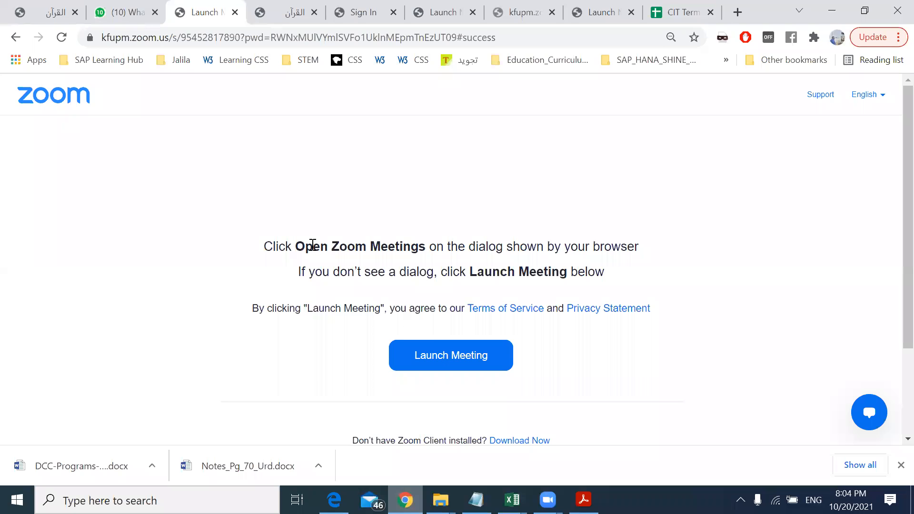
pyautogui.click(277, 43)
pyautogui.write('dy')
pyautogui.press('Return')
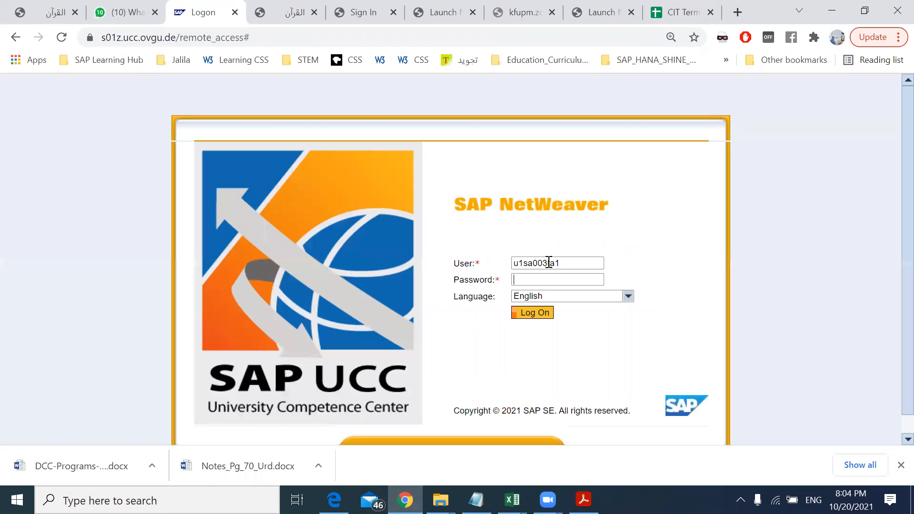
# Step: Log on with the account password and activate the current IP address
pyautogui.write('••')
pyautogui.click(536, 313)
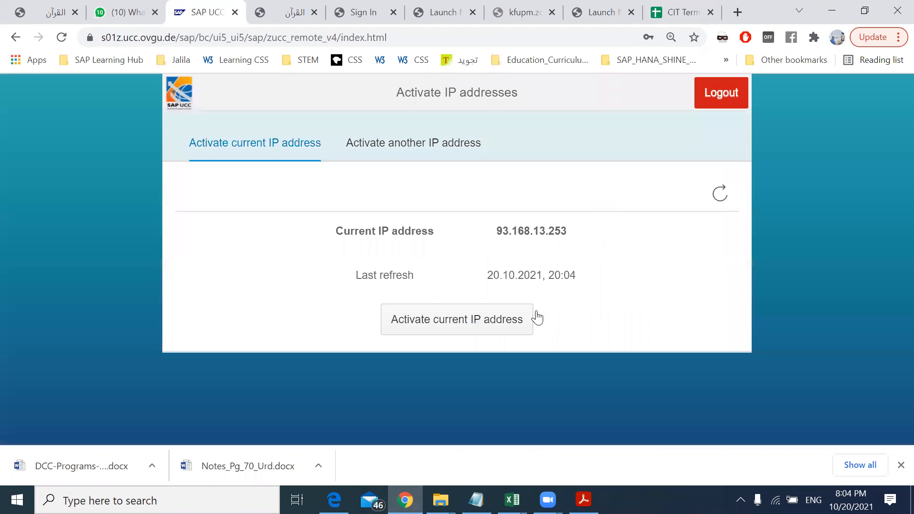
pyautogui.click(488, 325)
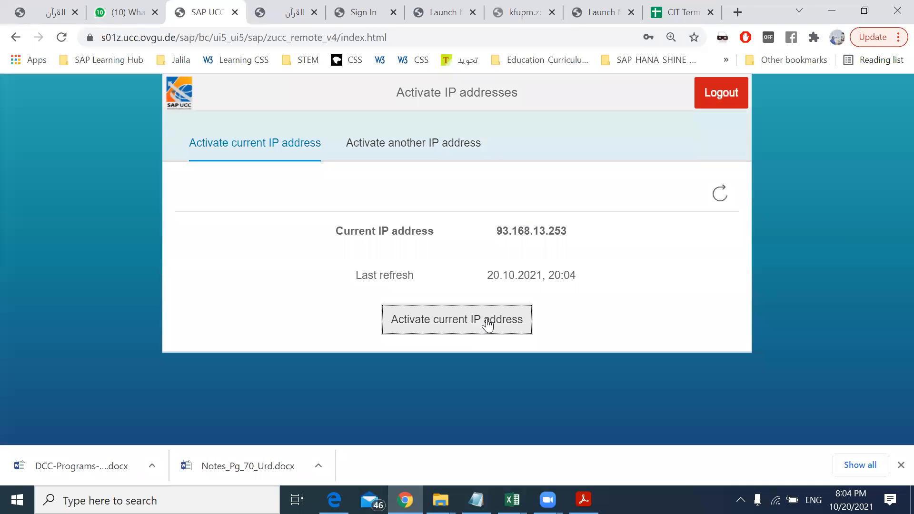
# Step: Launch SAP Logon from the Windows search and open the M29 system connection
pyautogui.click(109, 501)
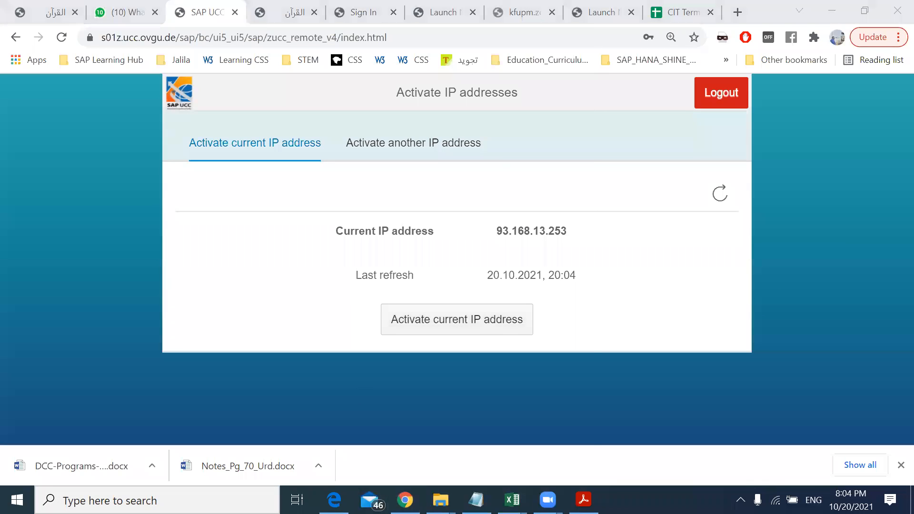
pyautogui.write('sap')
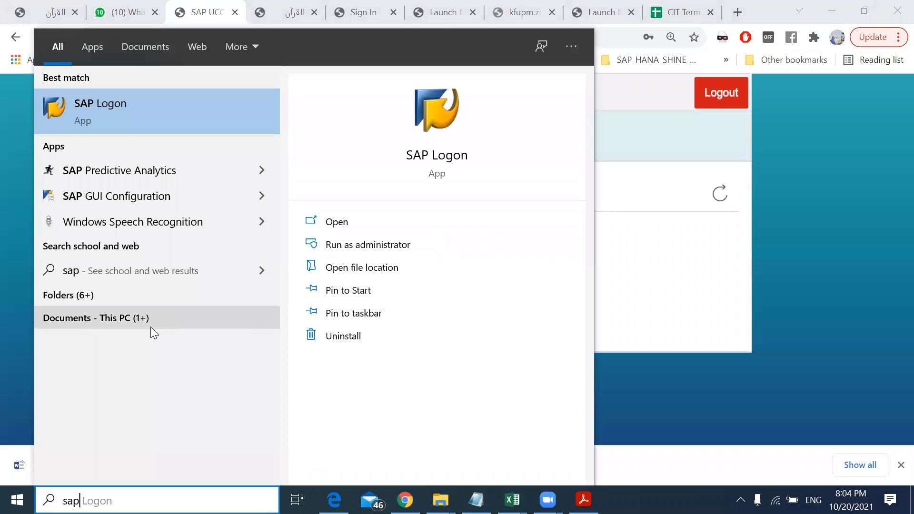
pyautogui.click(98, 102)
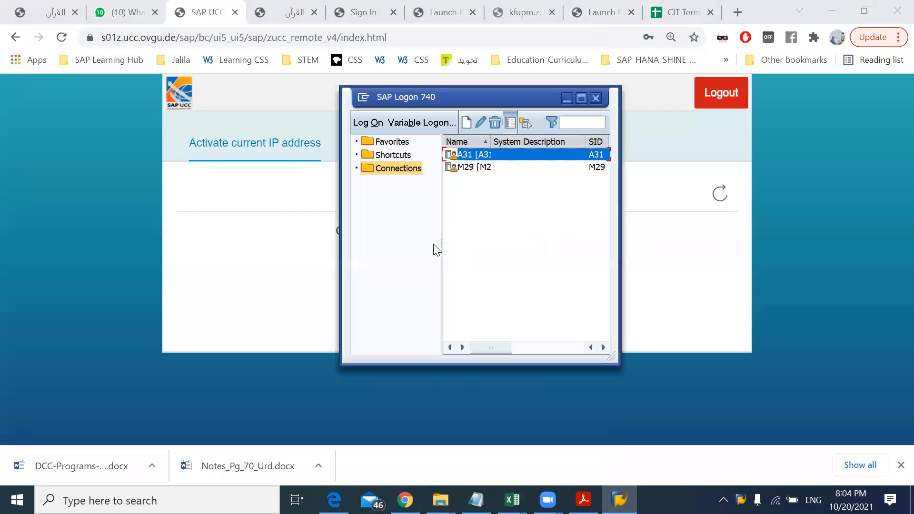
pyautogui.click(469, 167)
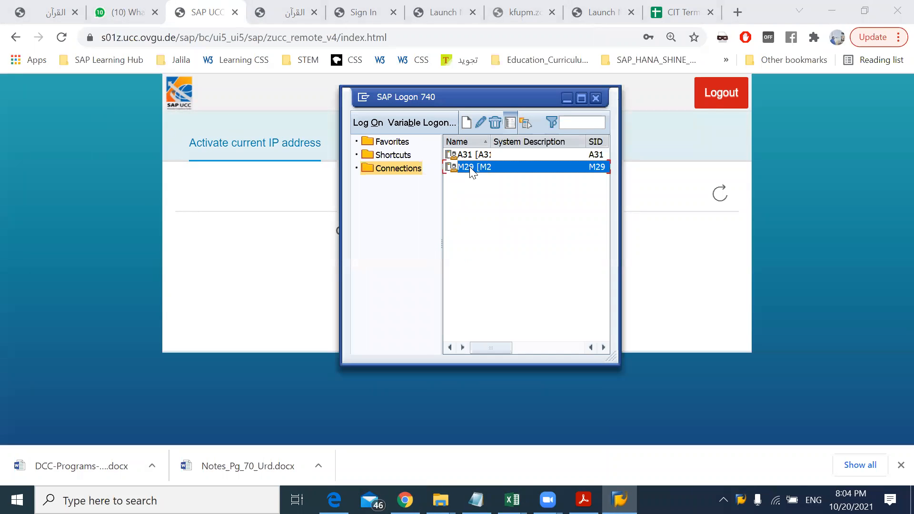
pyautogui.doubleClick(470, 167)
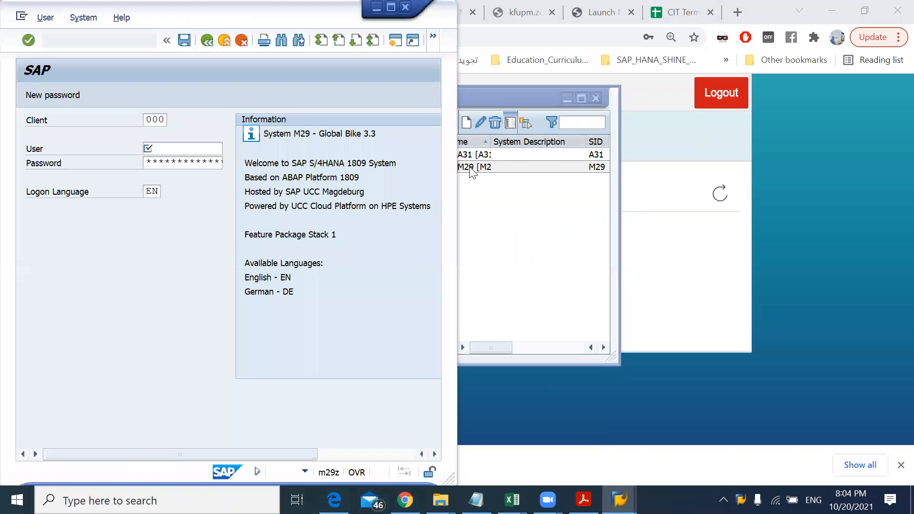
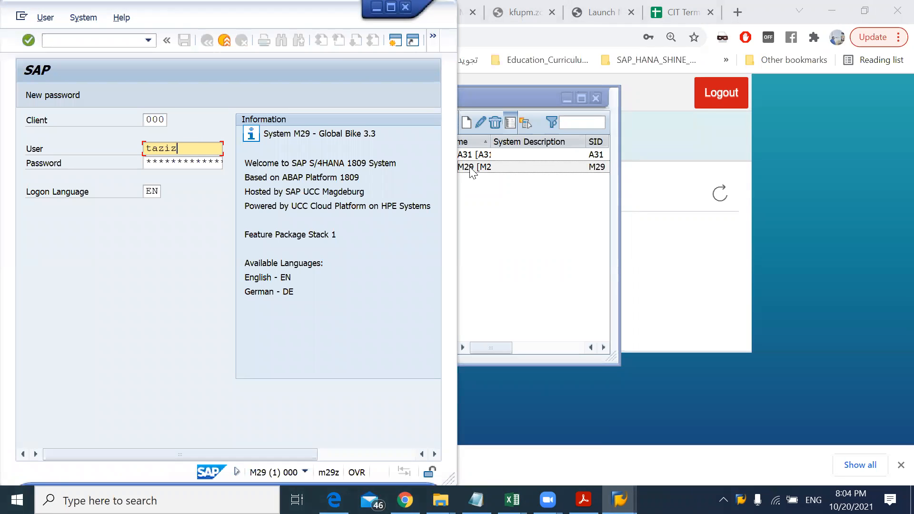
# Step: Log on to the M29 system in client 408 with the user's account name
pyautogui.press('Tab')
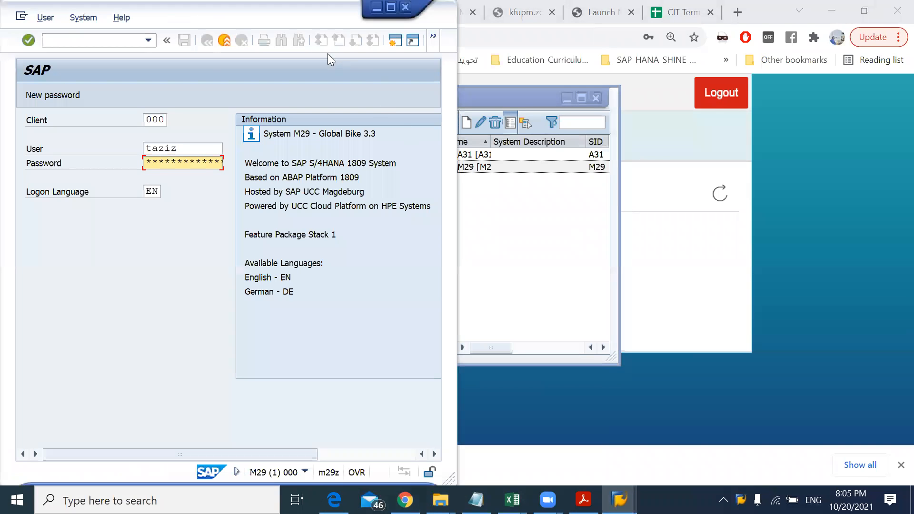
pyautogui.moveTo(147, 119); pyautogui.dragTo(172, 121)
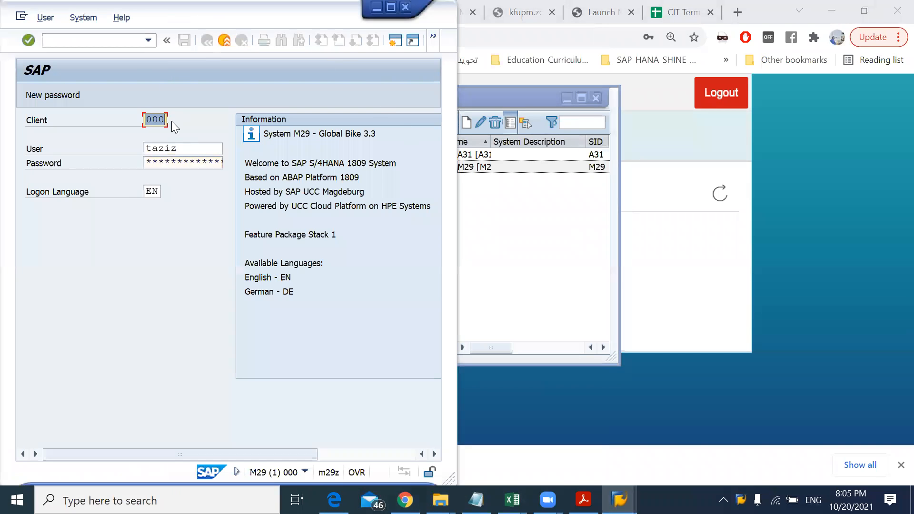
pyautogui.click(161, 166)
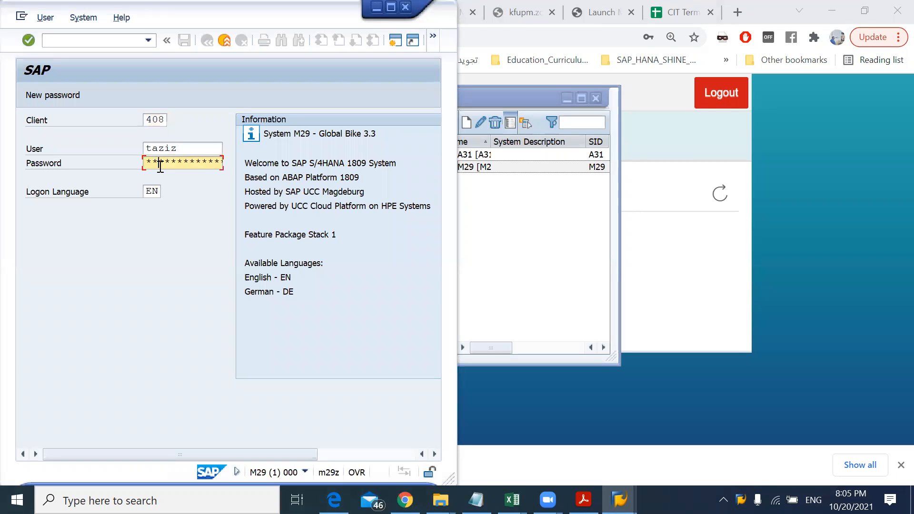
pyautogui.press('Return')
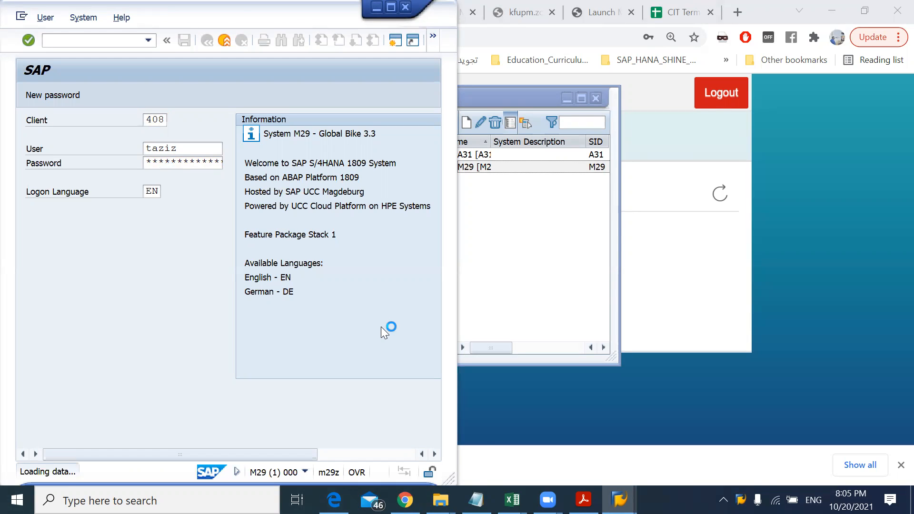
# Step: Bring up the Global Bike SD data sheet PDF, size it beside the SAP window and set its zoom to 100%
pyautogui.click(584, 500)
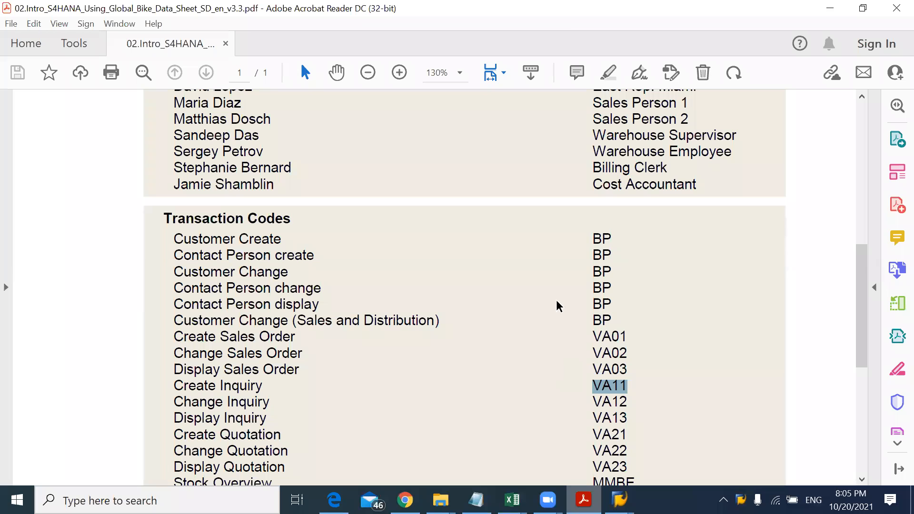
pyautogui.doubleClick(558, 15)
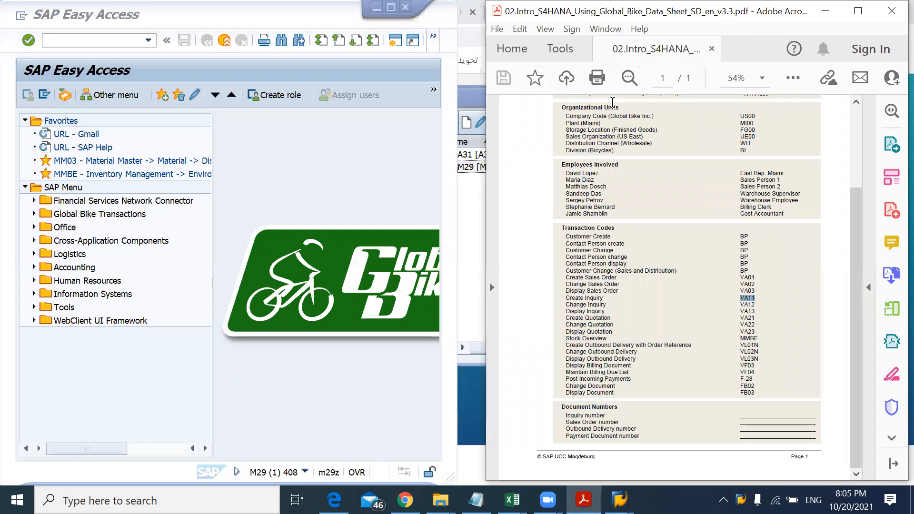
pyautogui.click(484, 250)
pyautogui.click(484, 249)
pyautogui.moveTo(483, 250); pyautogui.dragTo(422, 250)
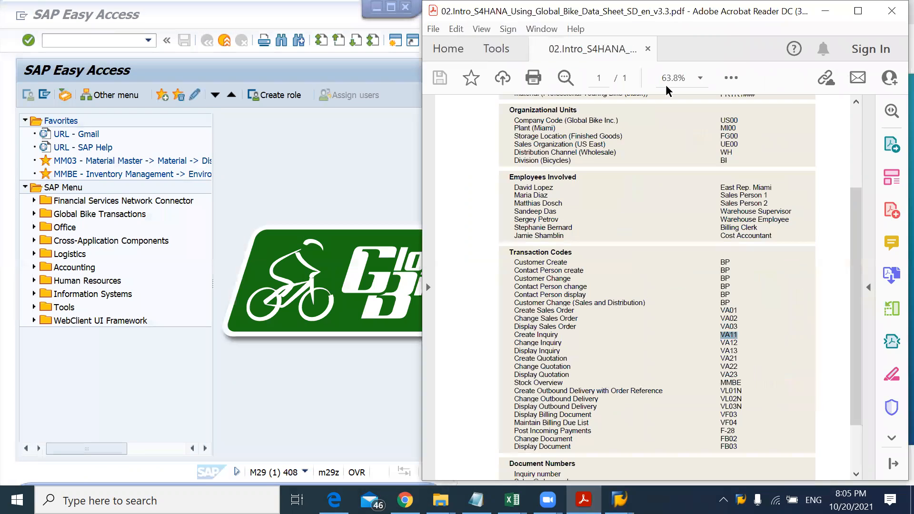
pyautogui.click(700, 78)
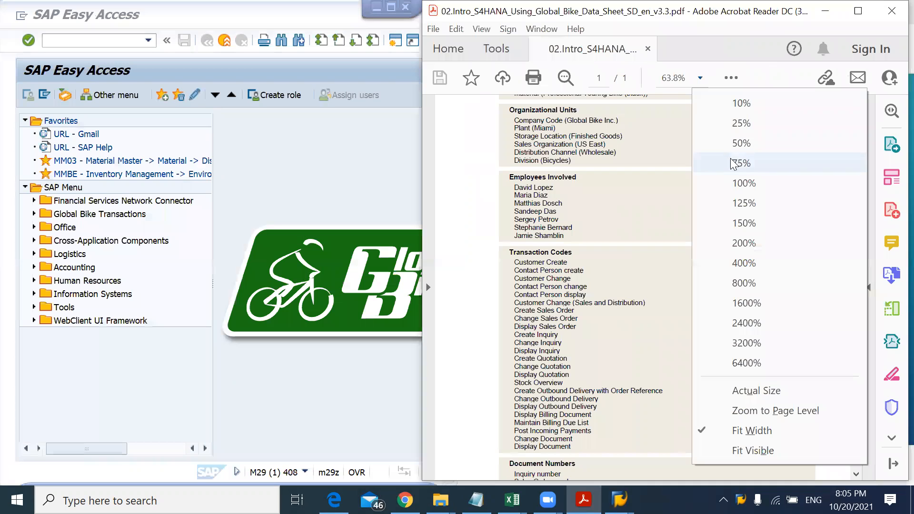
pyautogui.click(740, 182)
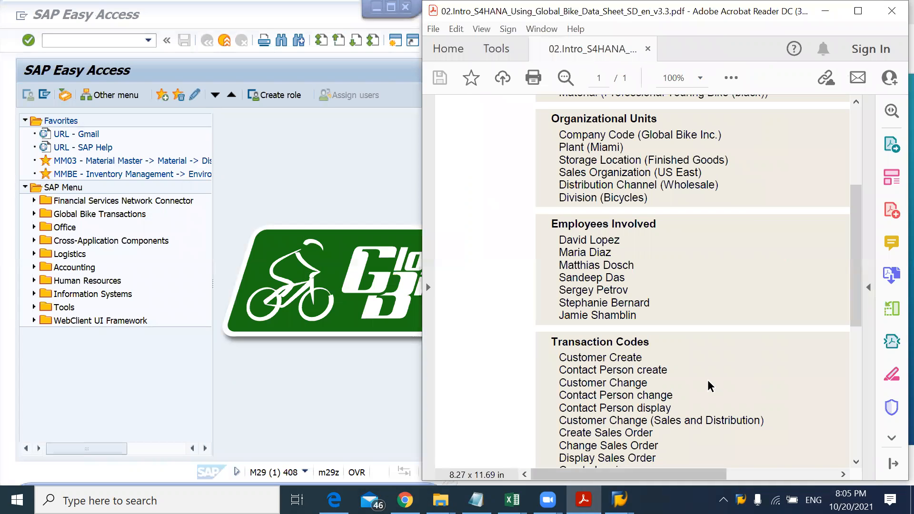
pyautogui.hscroll(3, 708, 380)
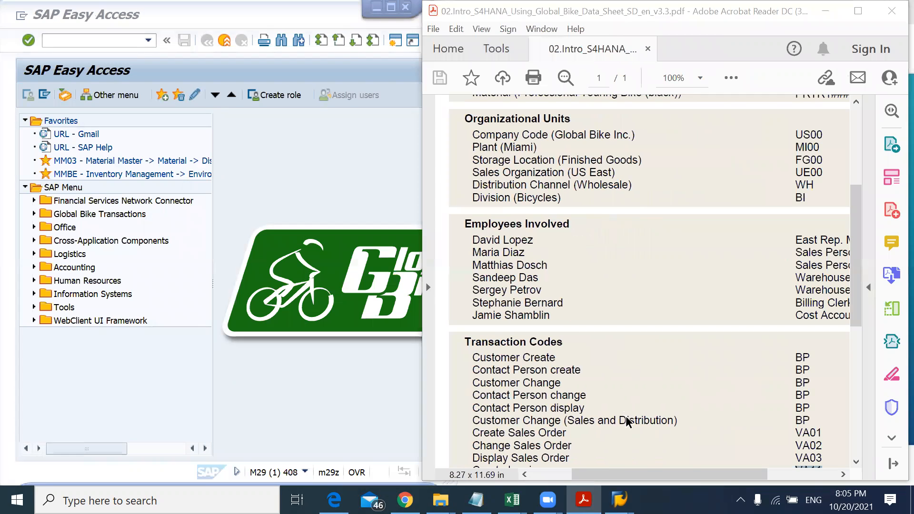
pyautogui.scroll(-3, 625, 416)
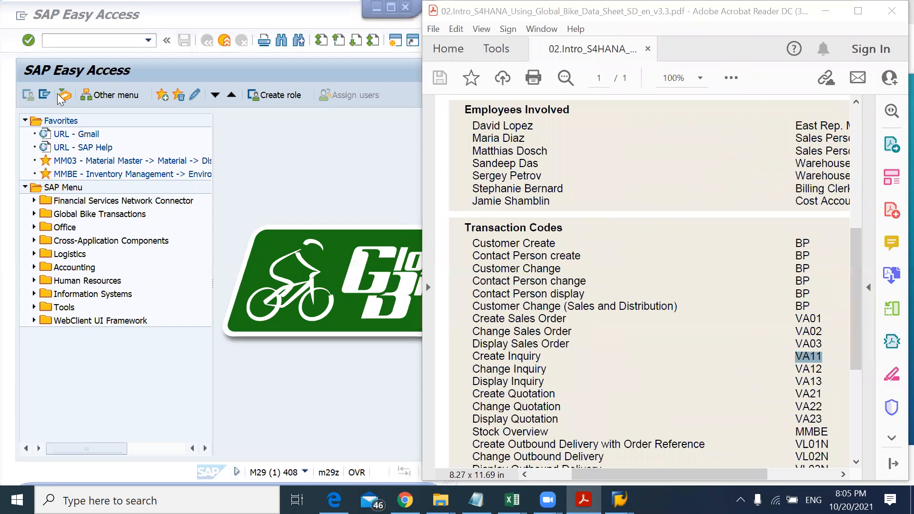
# Step: Browse the SAP menu under Logistics down to Sales and Distribution and its Master Data folder
pyautogui.click(60, 44)
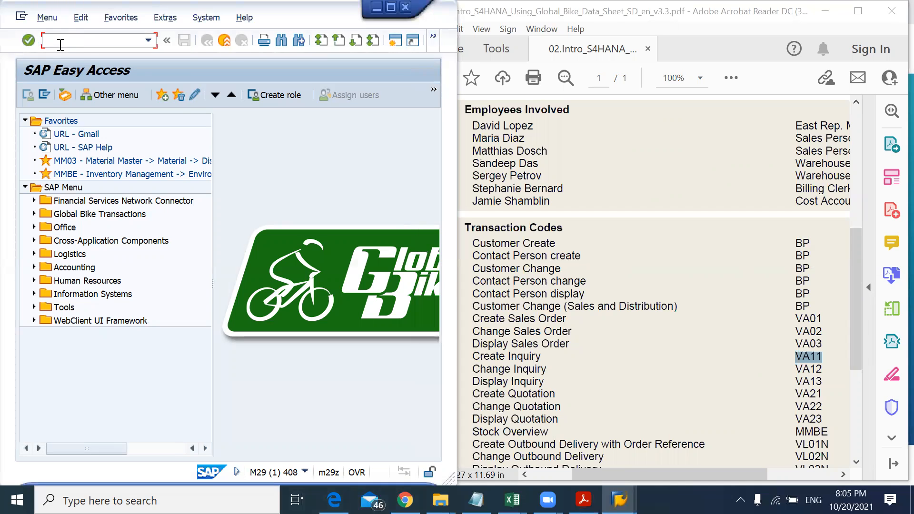
pyautogui.click(34, 255)
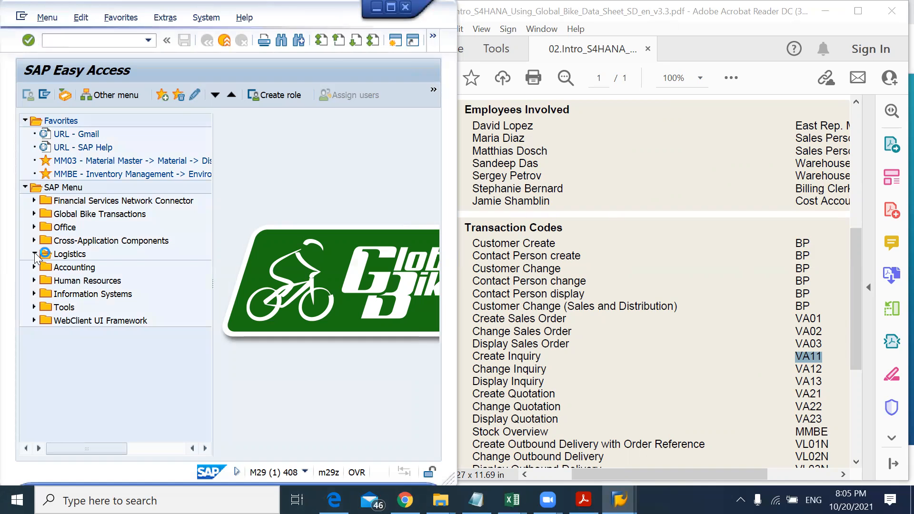
pyautogui.press('Down')
pyautogui.press('Down')
pyautogui.press('Down')
pyautogui.press('Down')
pyautogui.press('Down')
pyautogui.press('Down')
pyautogui.press('Down')
pyautogui.press('Down')
pyautogui.press('Down')
pyautogui.press('Down')
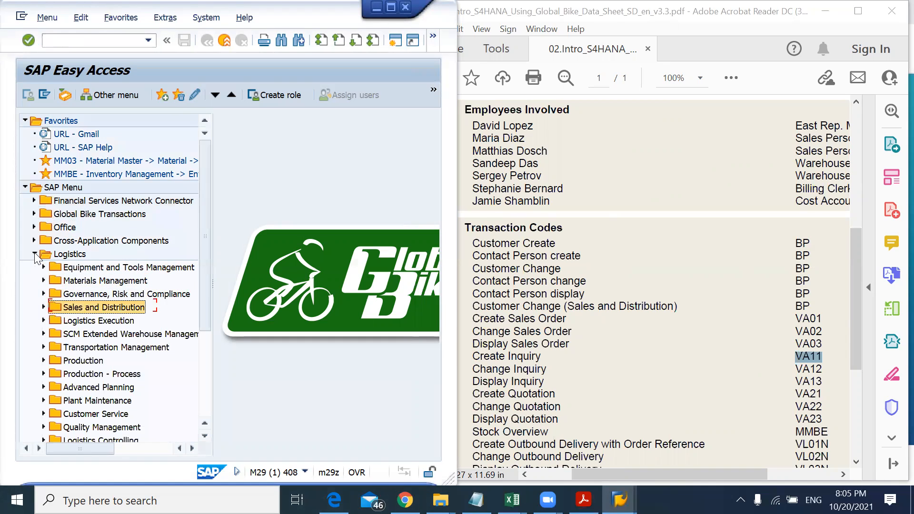
pyautogui.press('Right')
pyautogui.press('Down')
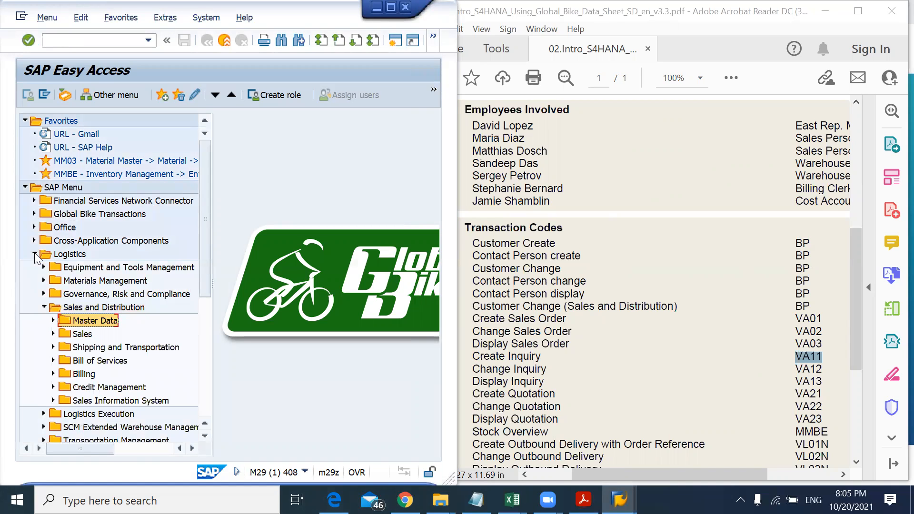
pyautogui.press('Right')
pyautogui.press('Left')
pyautogui.press('Left')
pyautogui.press('Left')
pyautogui.press('Left')
pyautogui.press('Left')
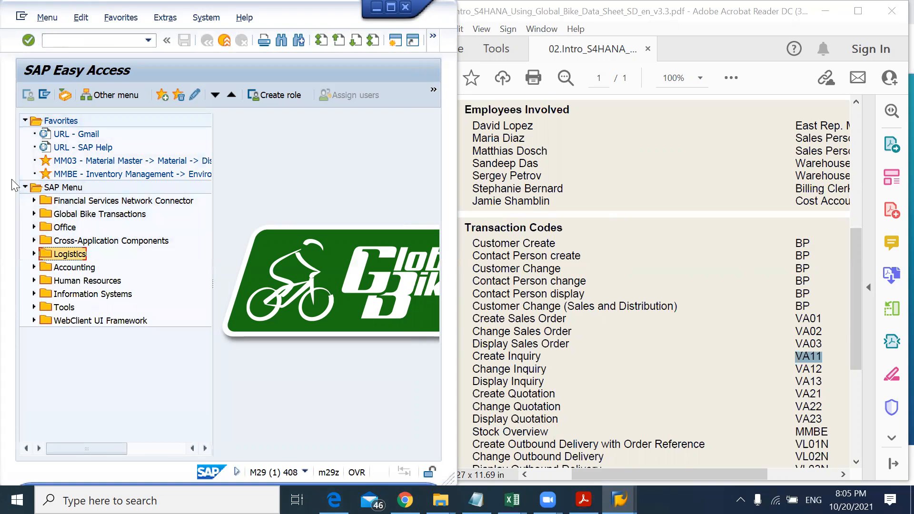
# Step: Start transaction VA11 to open the Create Inquiry screen
pyautogui.click(69, 45)
pyautogui.write('VA11')
pyautogui.press('Return')
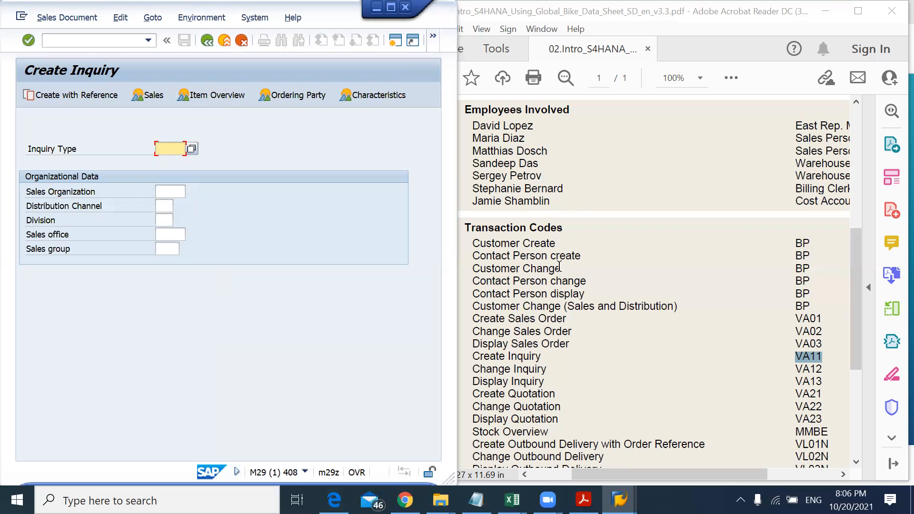
# Step: Review the data sheet's transaction codes and document number list
pyautogui.moveTo(862, 288); pyautogui.dragTo(861, 350)
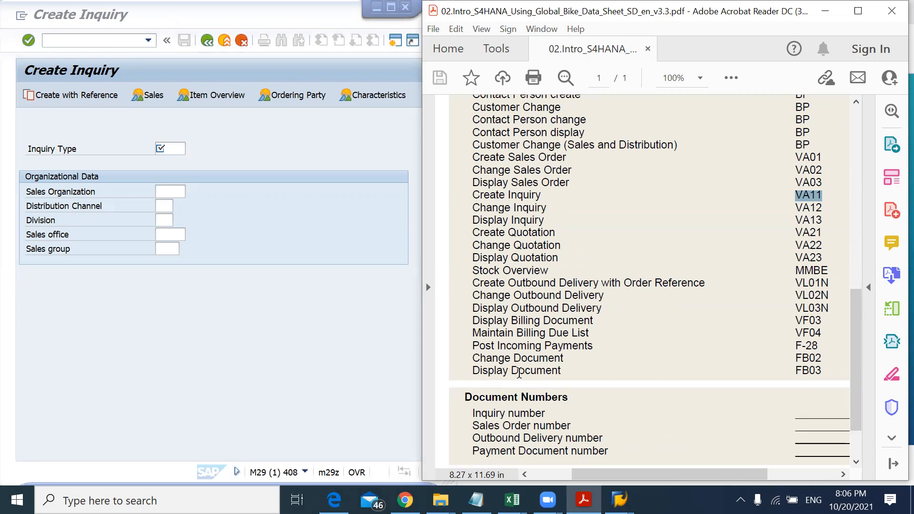
pyautogui.moveTo(857, 344); pyautogui.dragTo(859, 380)
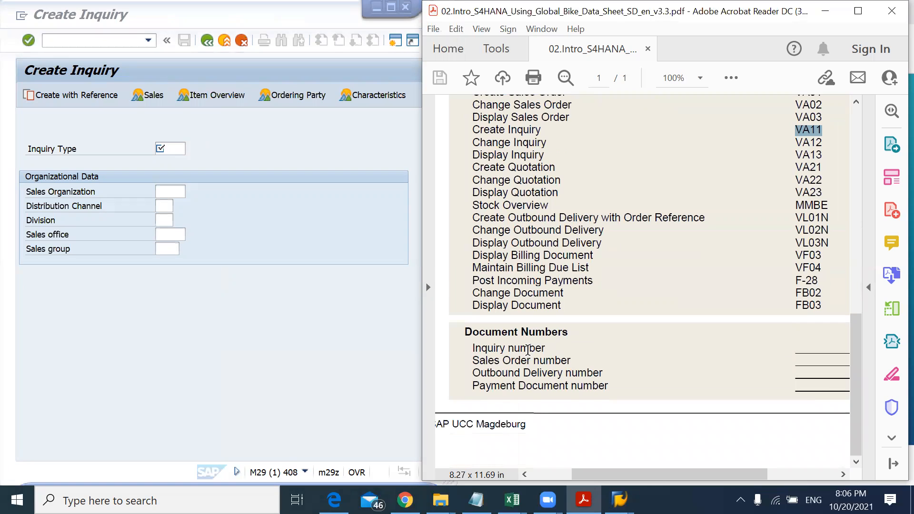
pyautogui.moveTo(474, 348); pyautogui.dragTo(540, 348)
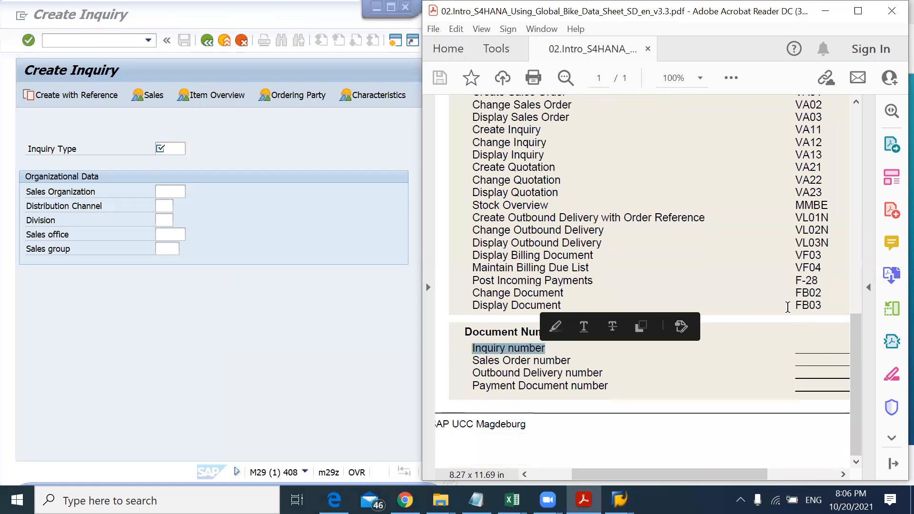
pyautogui.moveTo(857, 349); pyautogui.dragTo(855, 305)
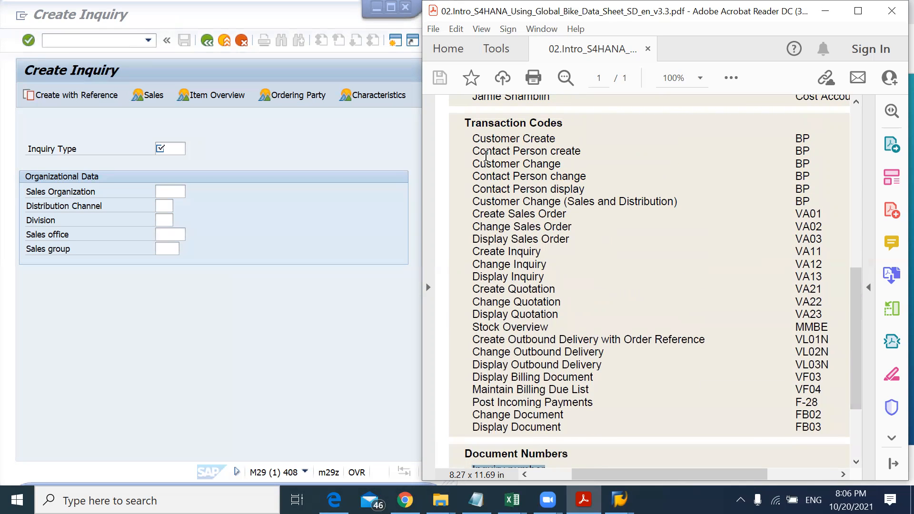
pyautogui.moveTo(481, 159); pyautogui.dragTo(520, 174)
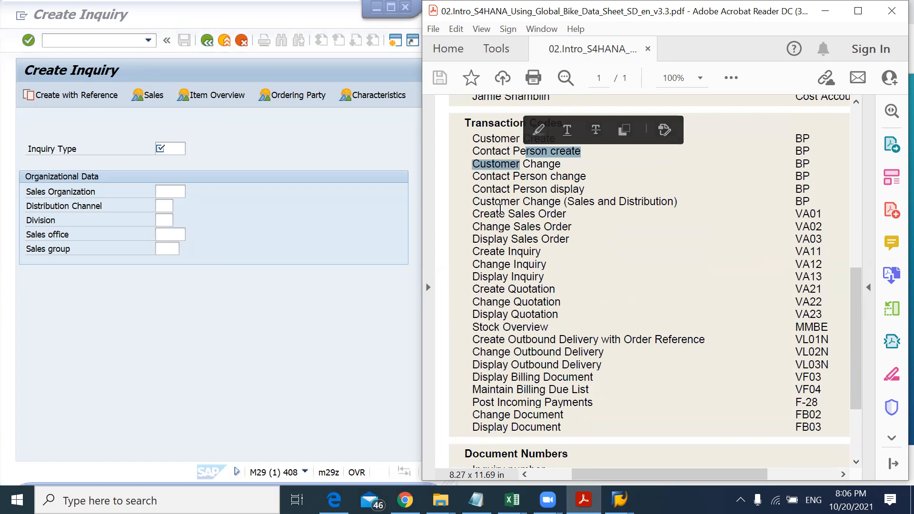
pyautogui.moveTo(475, 215); pyautogui.dragTo(538, 215)
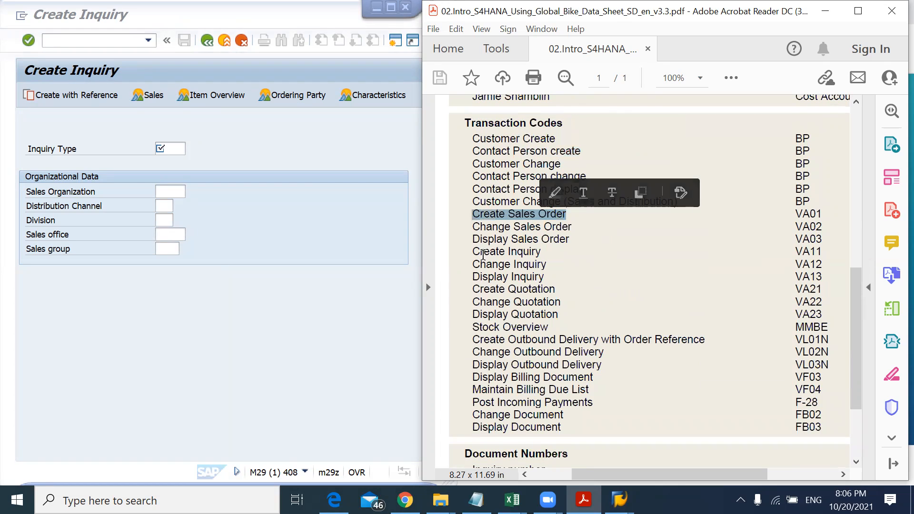
pyautogui.moveTo(476, 282); pyautogui.dragTo(544, 289)
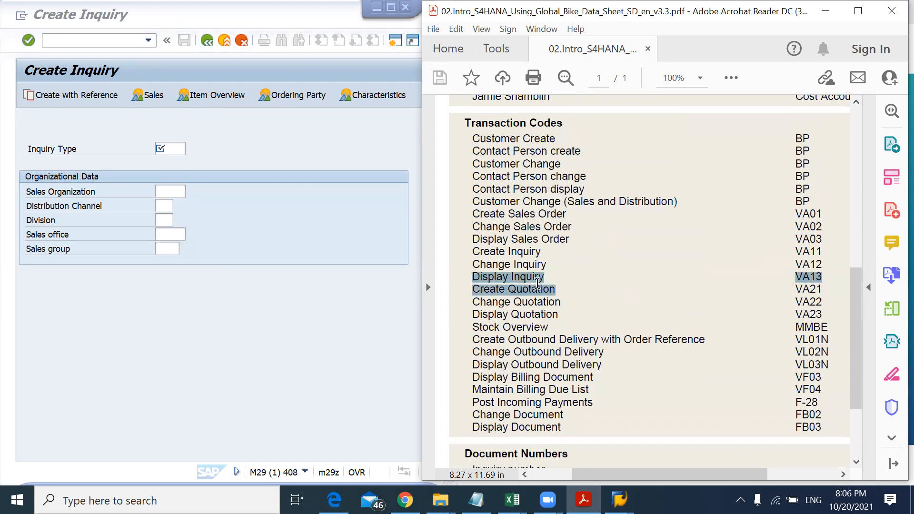
pyautogui.moveTo(851, 312); pyautogui.dragTo(861, 376)
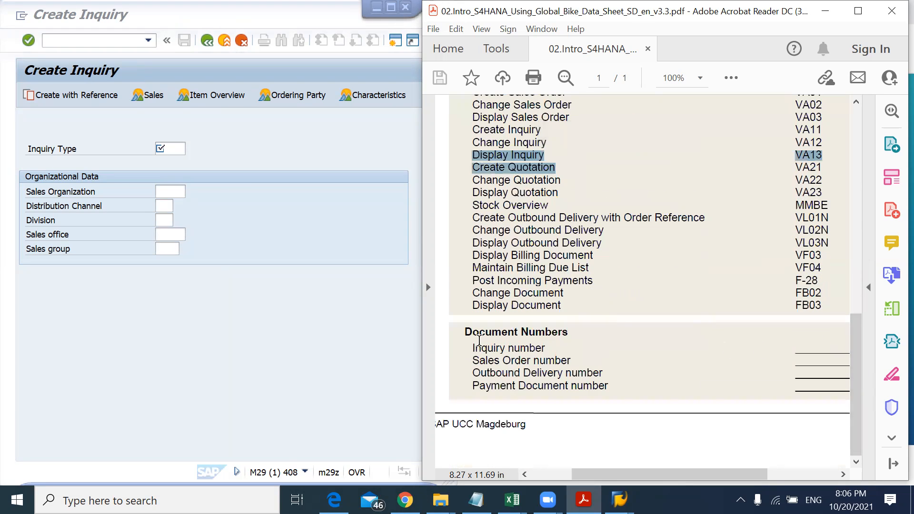
pyautogui.moveTo(472, 348); pyautogui.dragTo(536, 345)
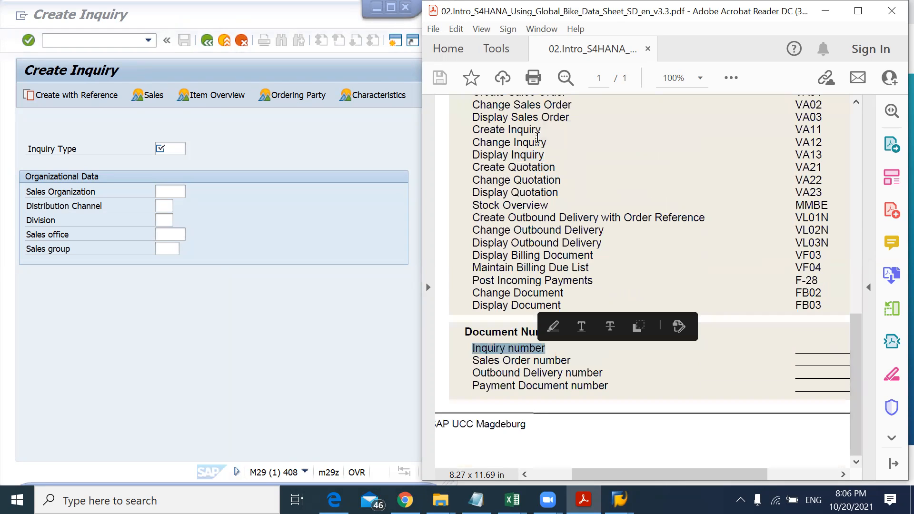
pyautogui.doubleClick(514, 164)
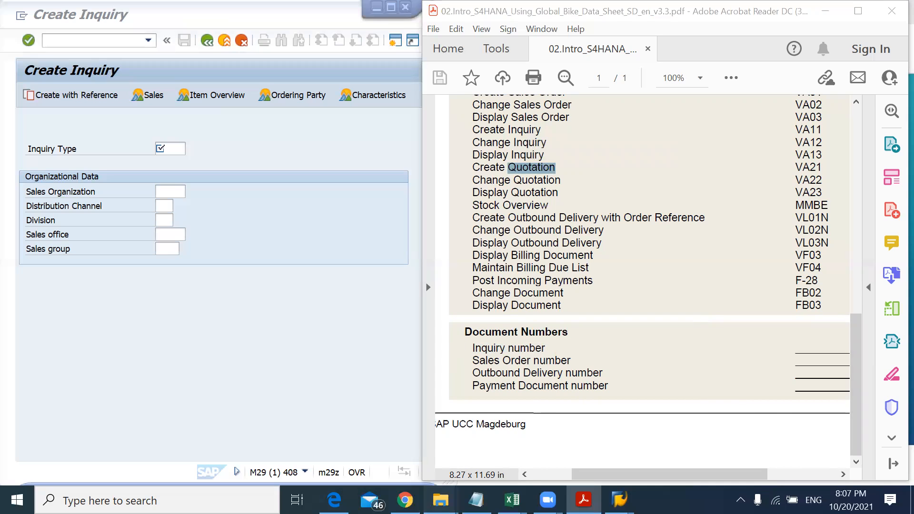
# Step: Open the SD GUI case study PDF from the 02_Case_Study folder and widen its page view
pyautogui.moveTo(440, 499)
pyautogui.click(408, 454)
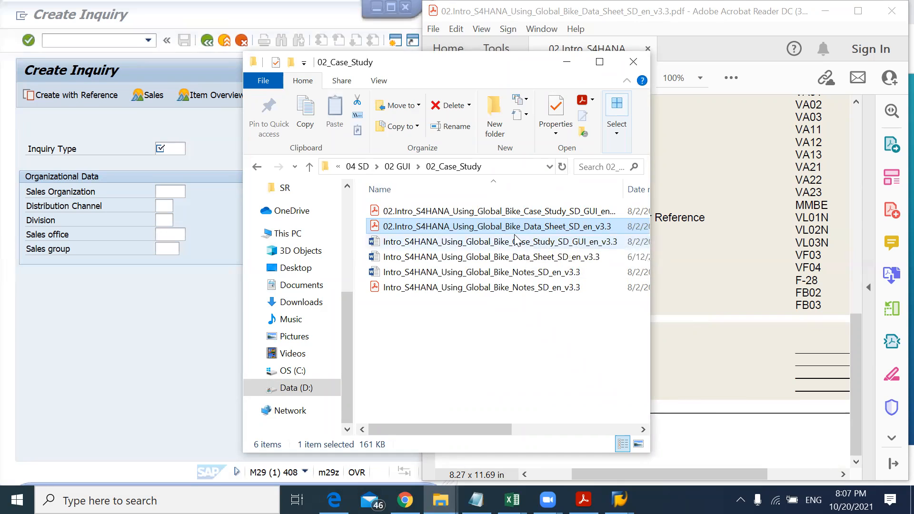
pyautogui.click(507, 214)
pyautogui.doubleClick(506, 214)
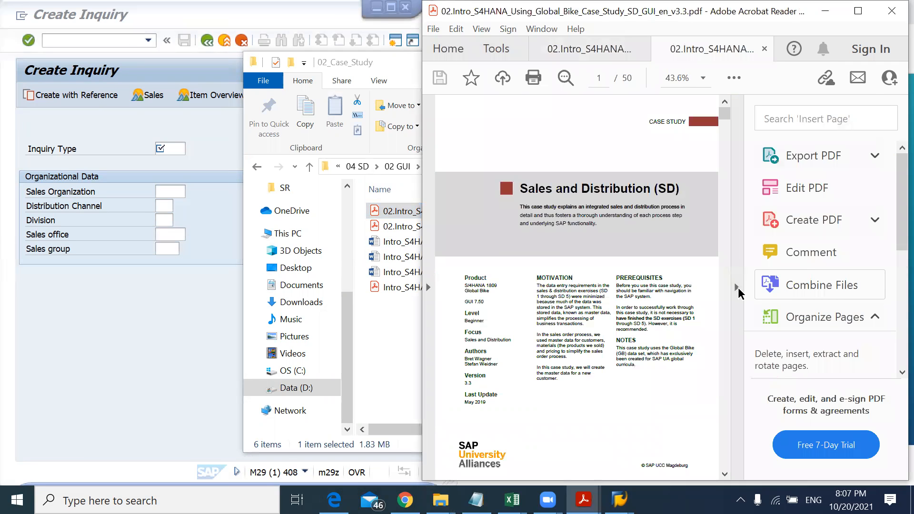
pyautogui.click(736, 287)
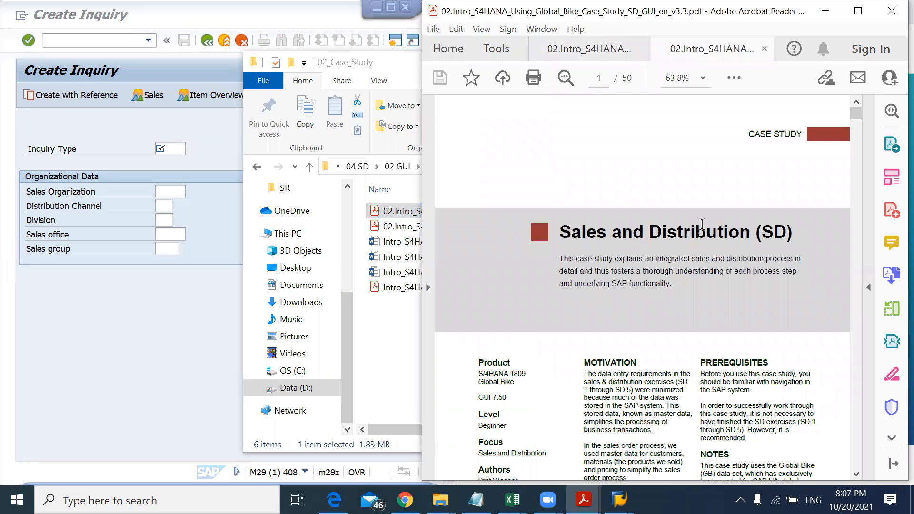
# Step: Read the case study's process overview, employees involved and table of contents
pyautogui.scroll(-8, 701, 224)
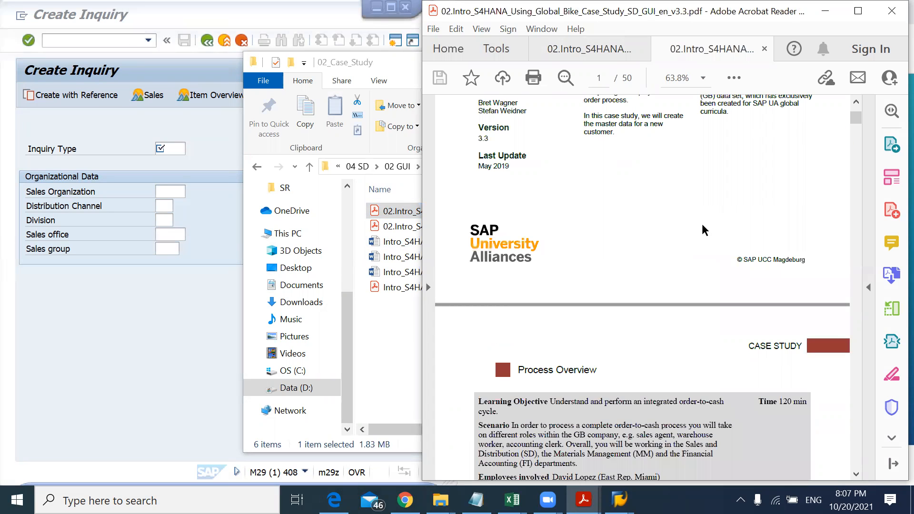
pyautogui.moveTo(778, 401); pyautogui.dragTo(804, 402)
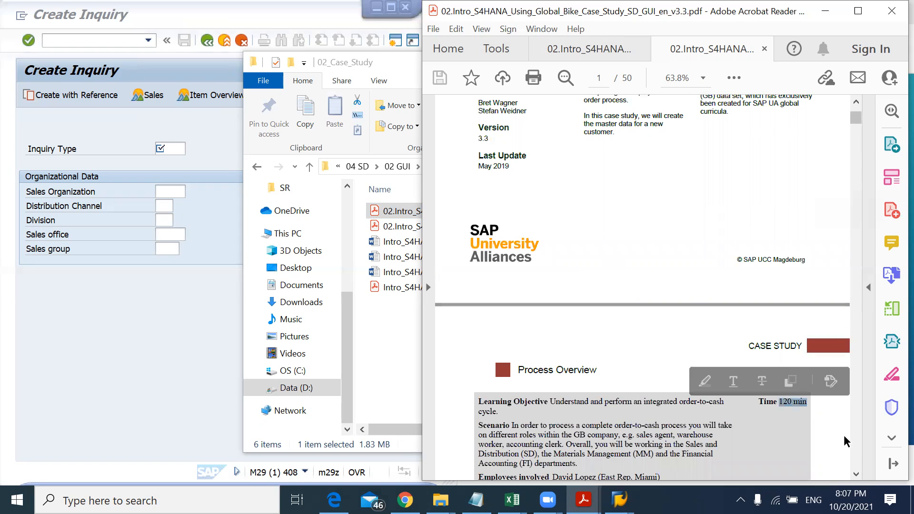
pyautogui.click(856, 474)
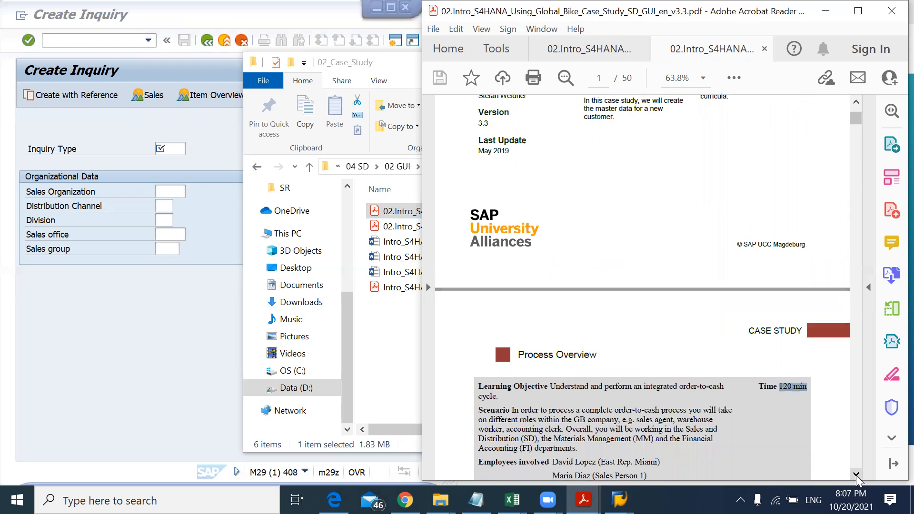
pyautogui.scroll(-5, 856, 474)
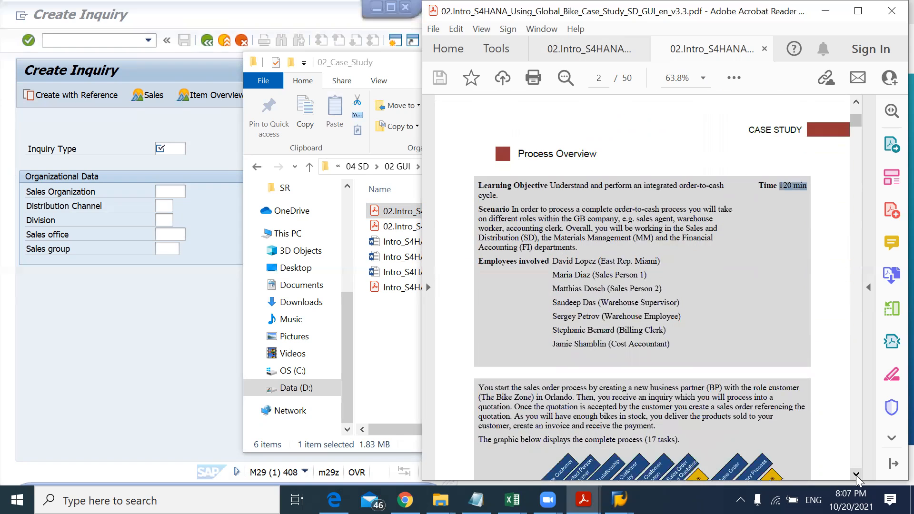
pyautogui.moveTo(553, 245); pyautogui.dragTo(638, 260)
pyautogui.click(592, 260)
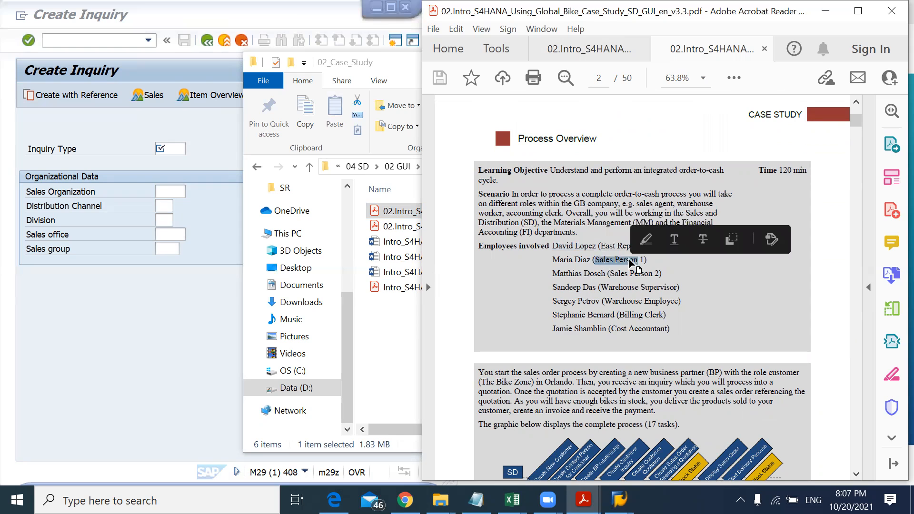
pyautogui.moveTo(601, 287); pyautogui.dragTo(677, 288)
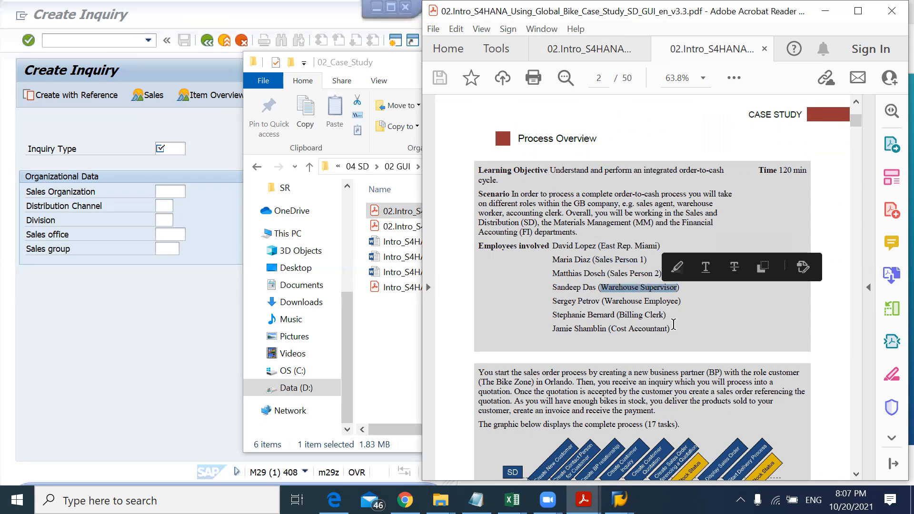
pyautogui.click(855, 474)
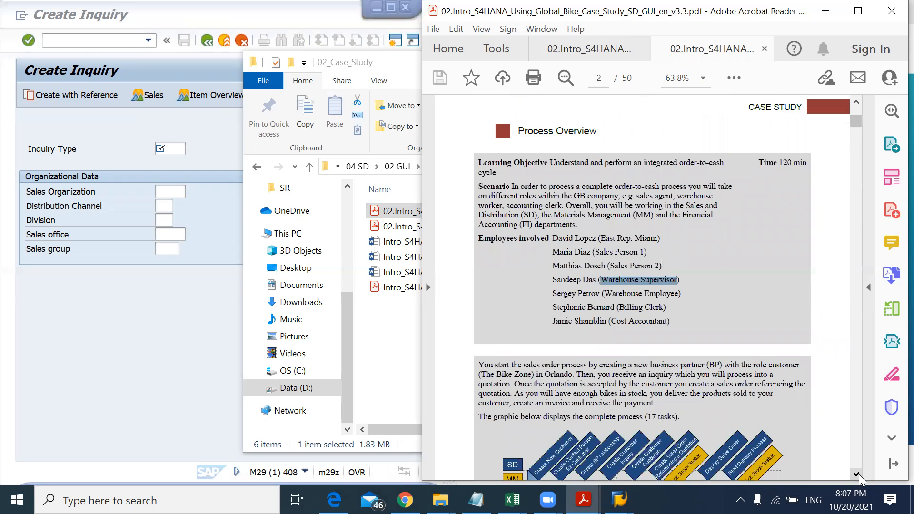
pyautogui.click(856, 475)
pyautogui.click(859, 474)
pyautogui.click(859, 475)
pyautogui.click(859, 475)
pyautogui.click(859, 475)
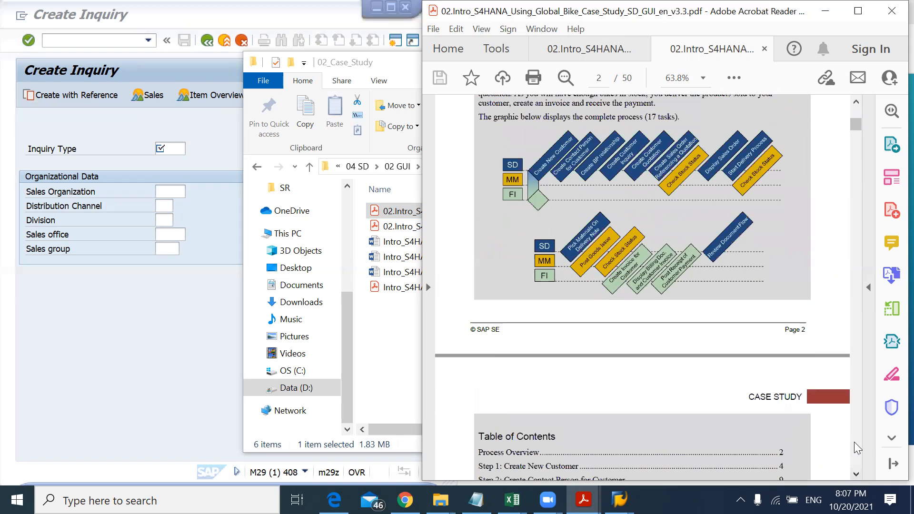
pyautogui.click(854, 442)
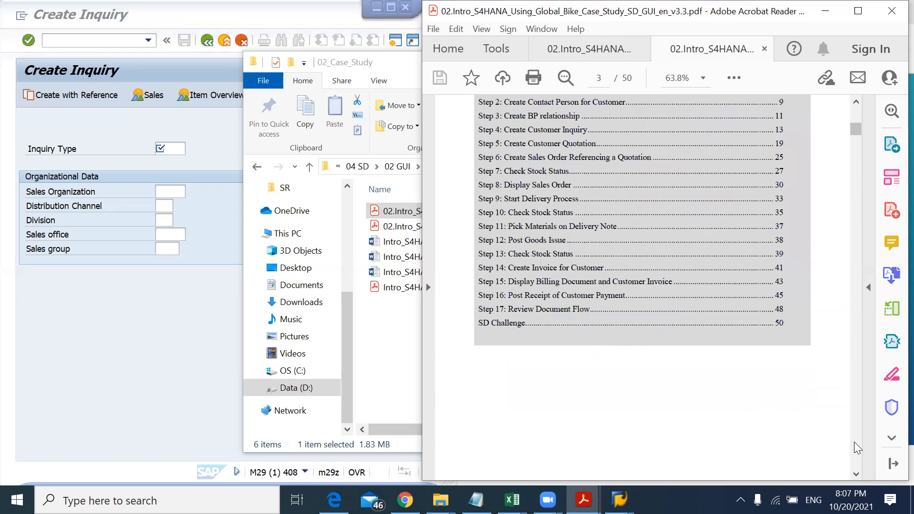
# Step: Use the case study's table of contents to jump to Step 1: Create New Customer
pyautogui.click(856, 101)
pyautogui.click(857, 101)
pyautogui.click(857, 101)
pyautogui.click(857, 101)
pyautogui.click(857, 101)
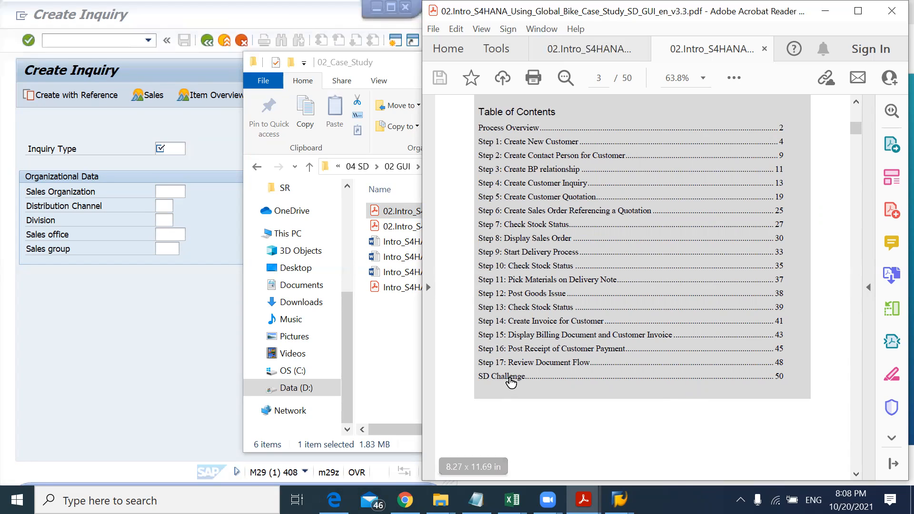
pyautogui.scroll(-5, 856, 379)
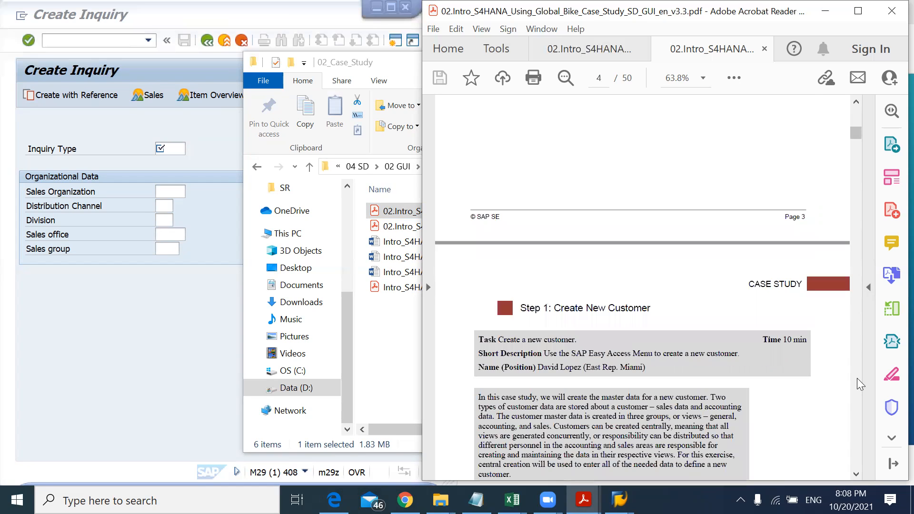
pyautogui.scroll(5, 856, 115)
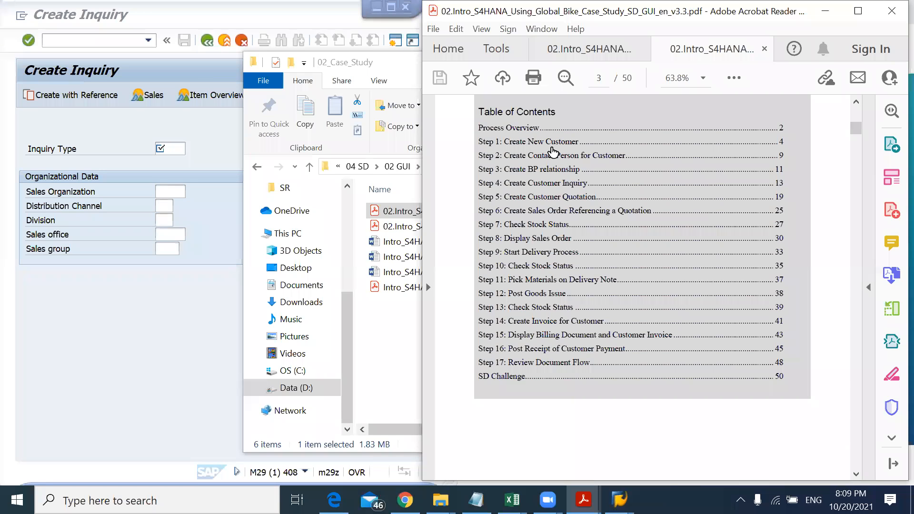
pyautogui.click(527, 295)
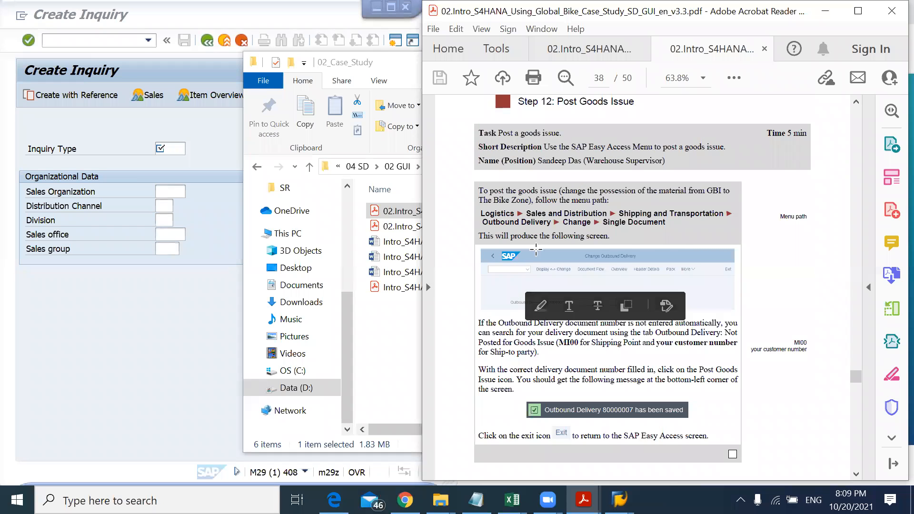
pyautogui.moveTo(853, 378); pyautogui.dragTo(871, 100)
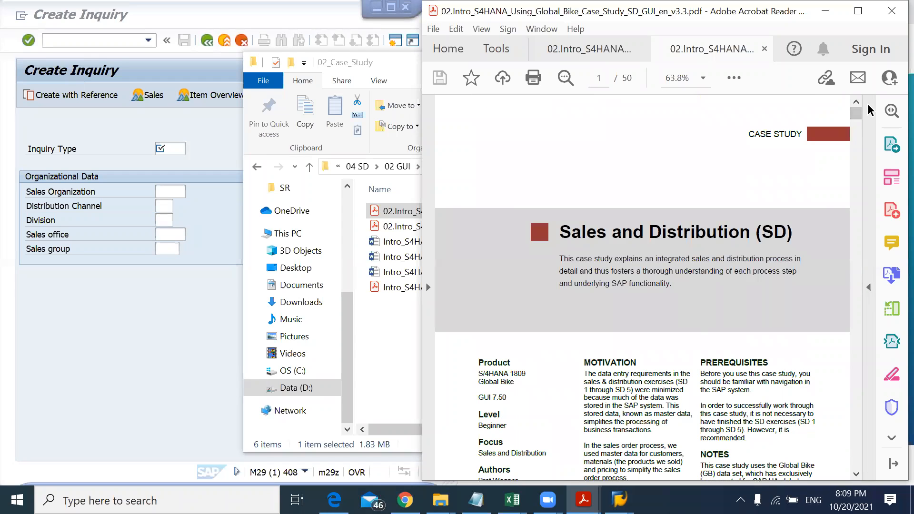
pyautogui.scroll(-10, 855, 161)
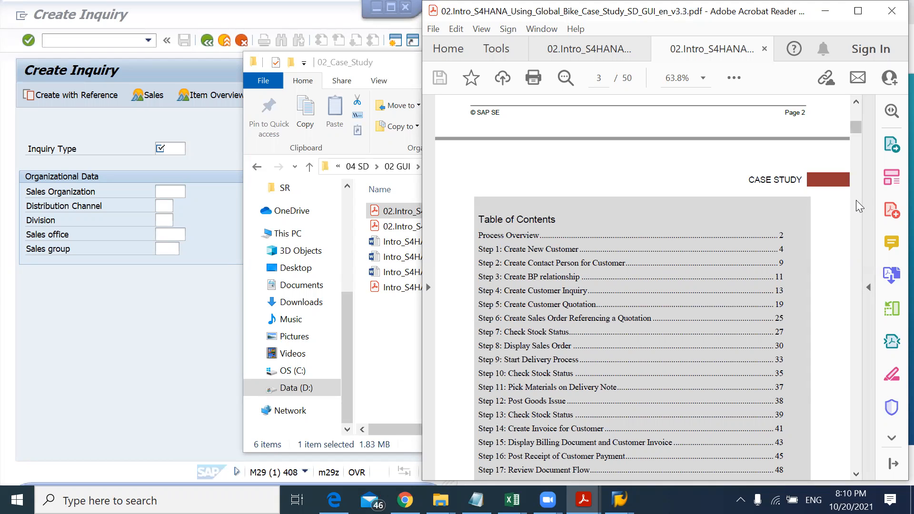
pyautogui.click(583, 252)
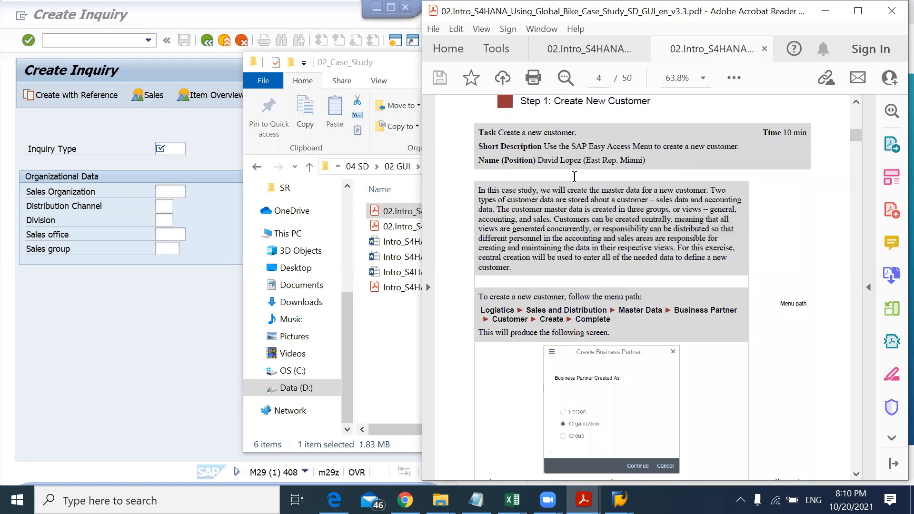
# Step: Leave the Create Inquiry screen and expand Logistics and Sales and Distribution in the SAP menu
pyautogui.click(206, 276)
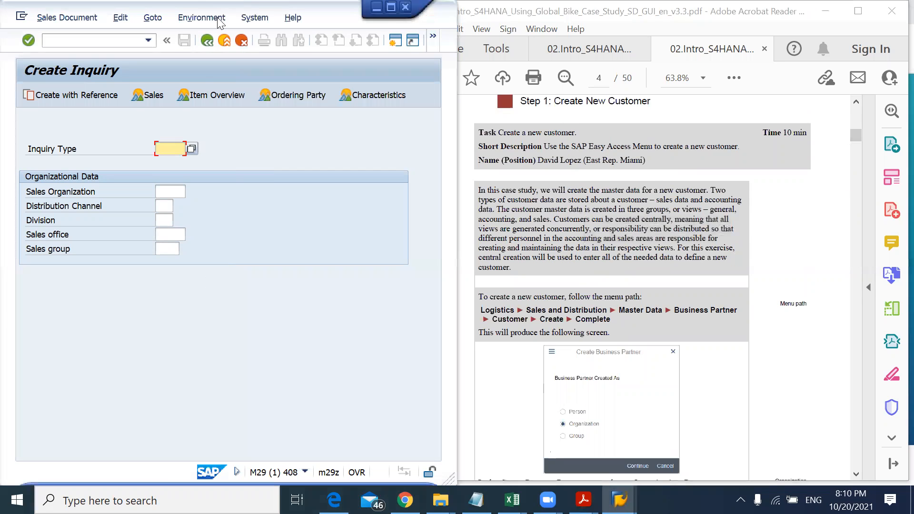
pyautogui.click(225, 40)
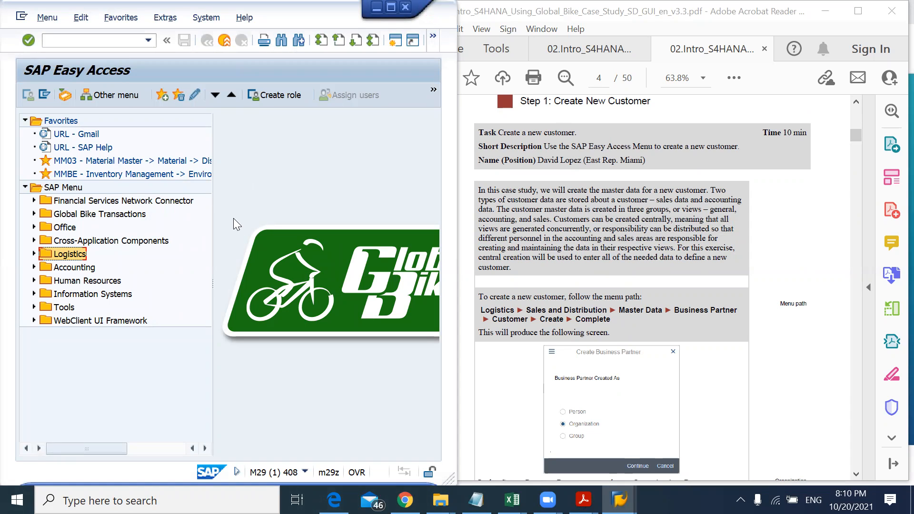
pyautogui.moveTo(480, 310); pyautogui.dragTo(514, 310)
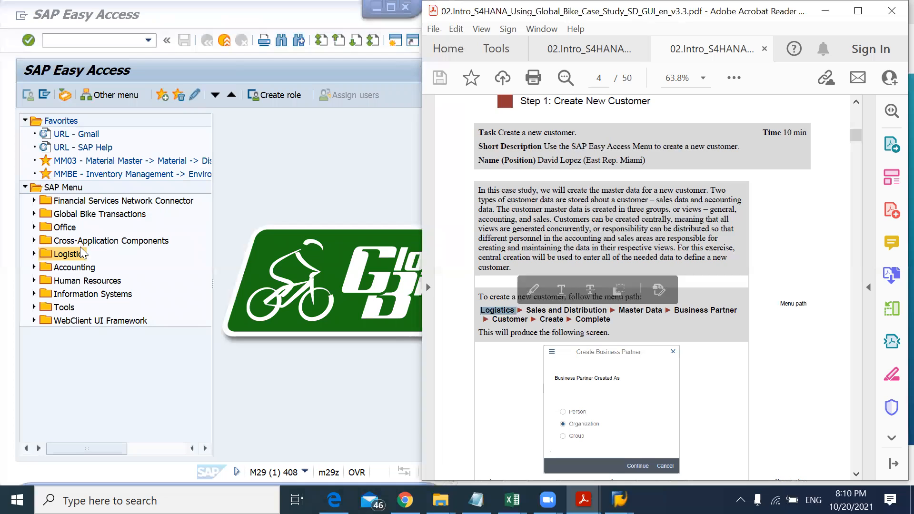
pyautogui.click(74, 255)
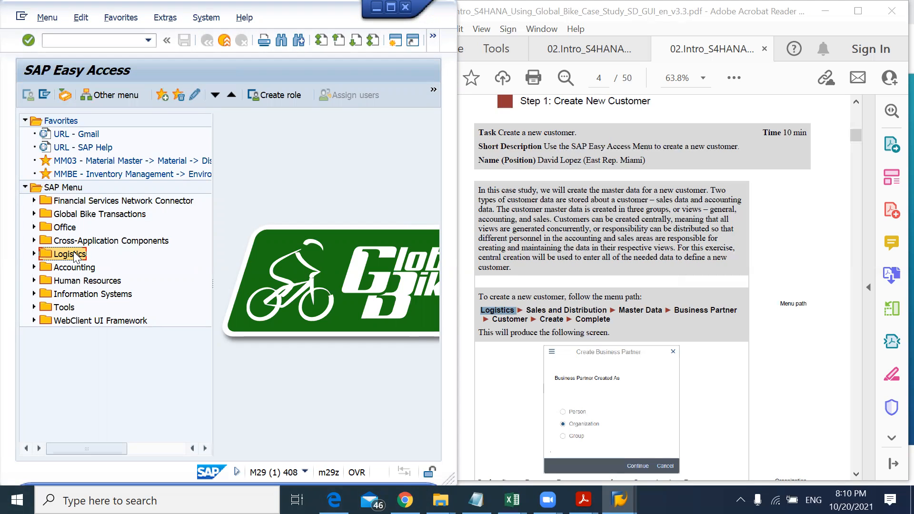
pyautogui.doubleClick(78, 258)
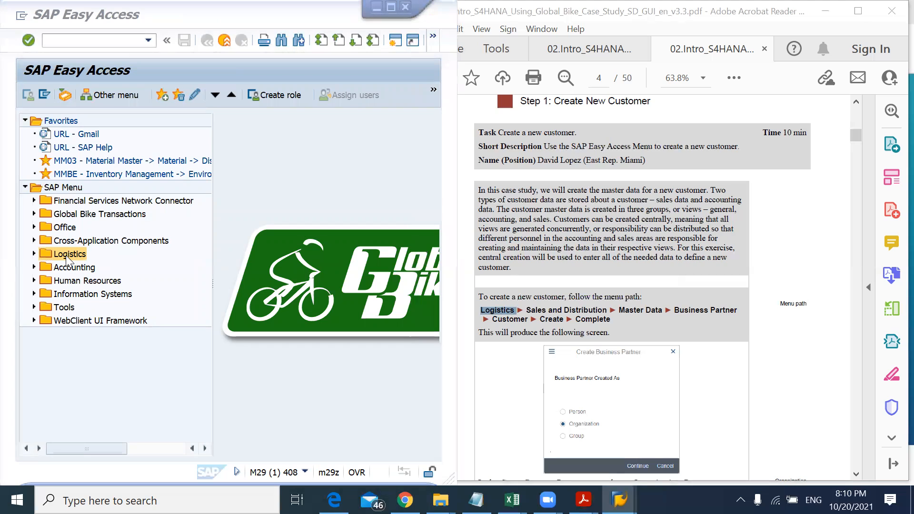
pyautogui.click(67, 255)
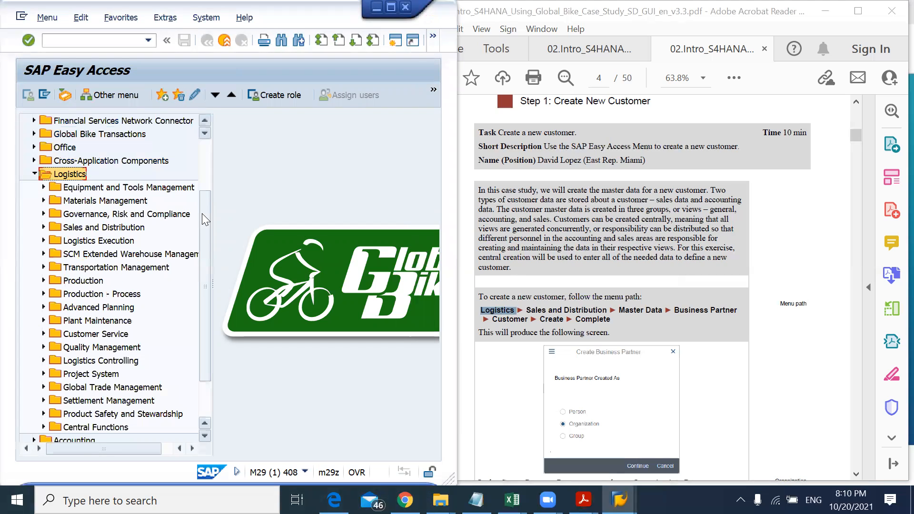
pyautogui.press('Down')
pyautogui.press('Down')
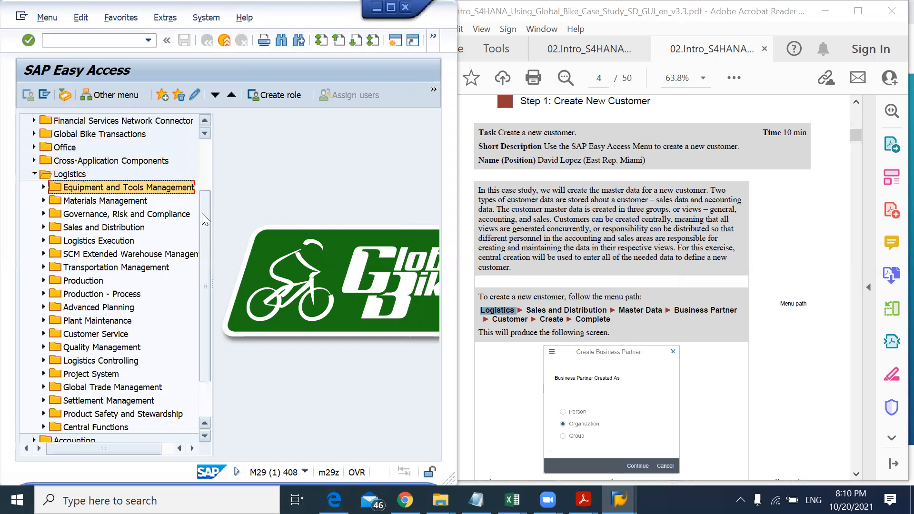
pyautogui.press('Down')
pyautogui.press('Down')
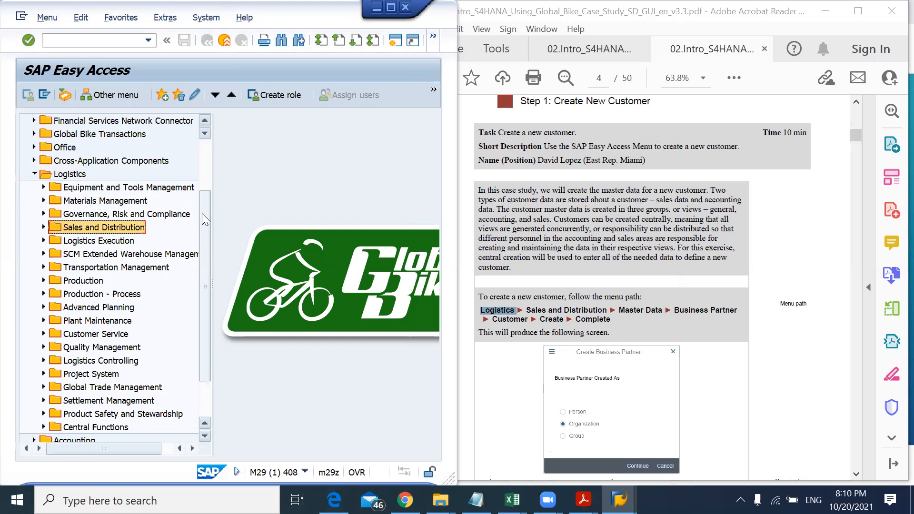
pyautogui.moveTo(527, 310); pyautogui.dragTo(608, 310)
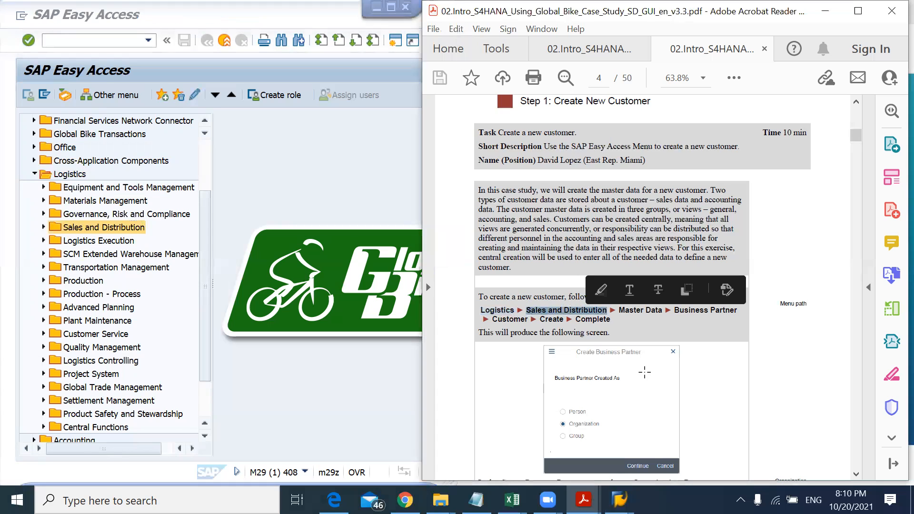
pyautogui.press('Escape')
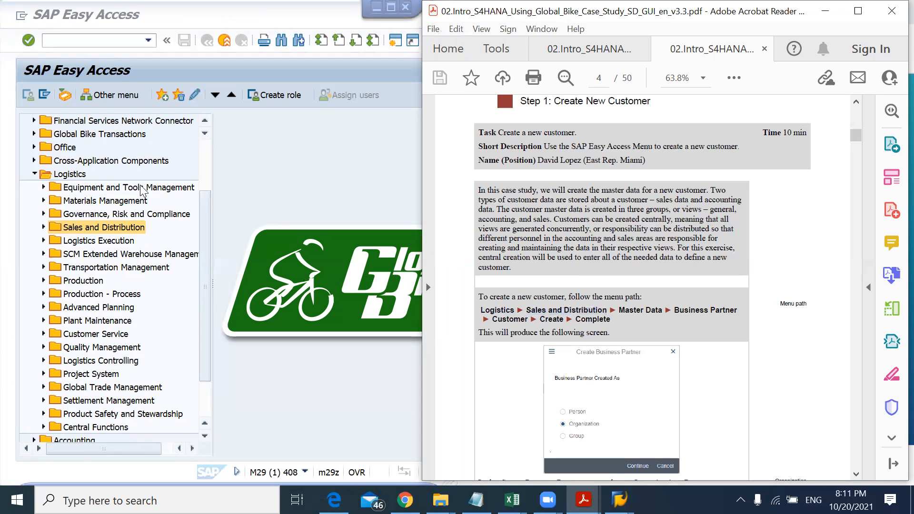
pyautogui.doubleClick(115, 229)
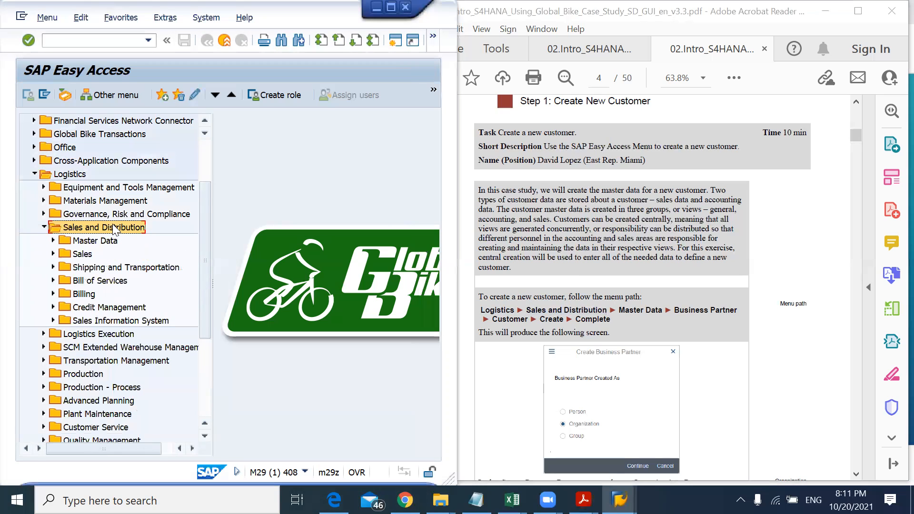
# Step: Expand Master Data, Business Partner, Customer and Create, and select XD01 - Complete
pyautogui.press('Down')
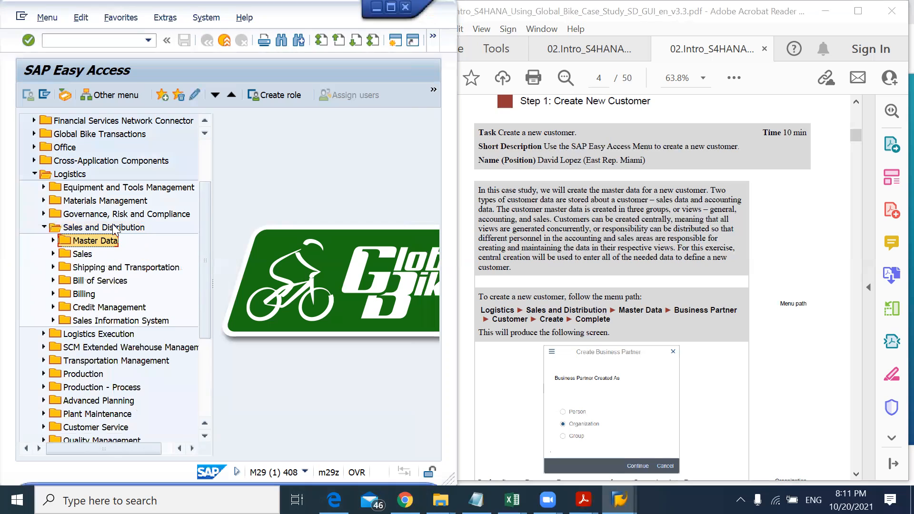
pyautogui.press('Right')
pyautogui.press('Down')
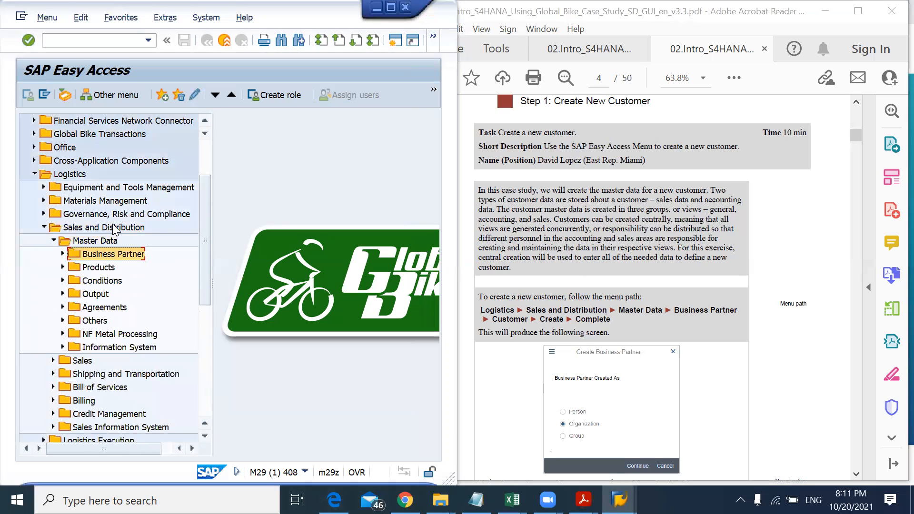
pyautogui.press('Right')
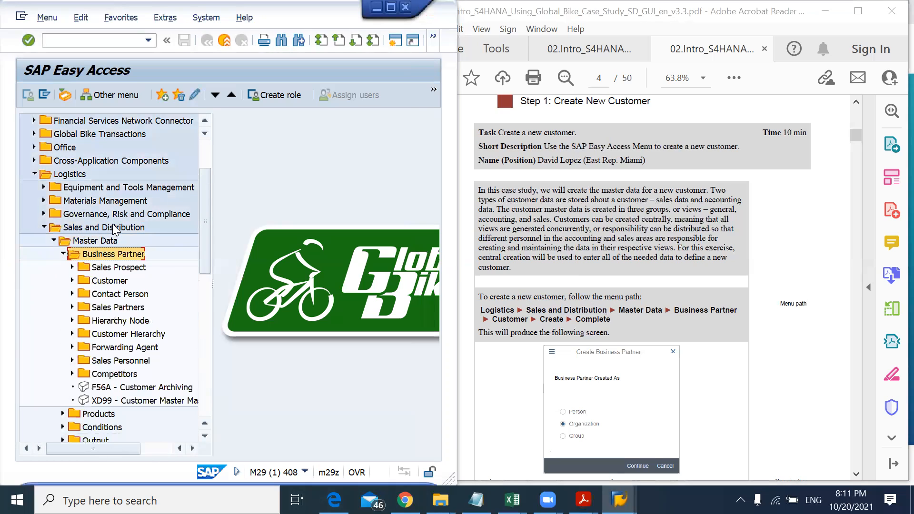
pyautogui.press('Down')
pyautogui.press('Down')
pyautogui.press('Right')
pyautogui.press('Down')
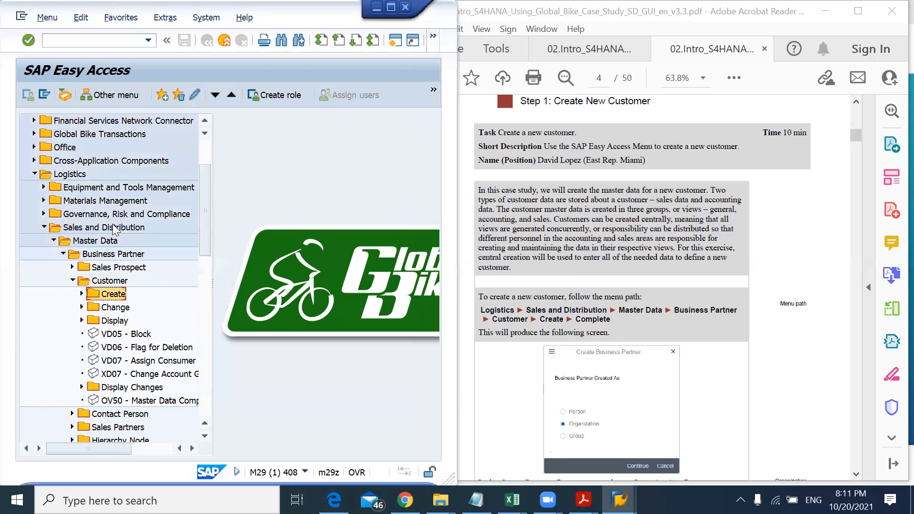
pyautogui.press('Right')
pyautogui.press('Down')
pyautogui.press('Down')
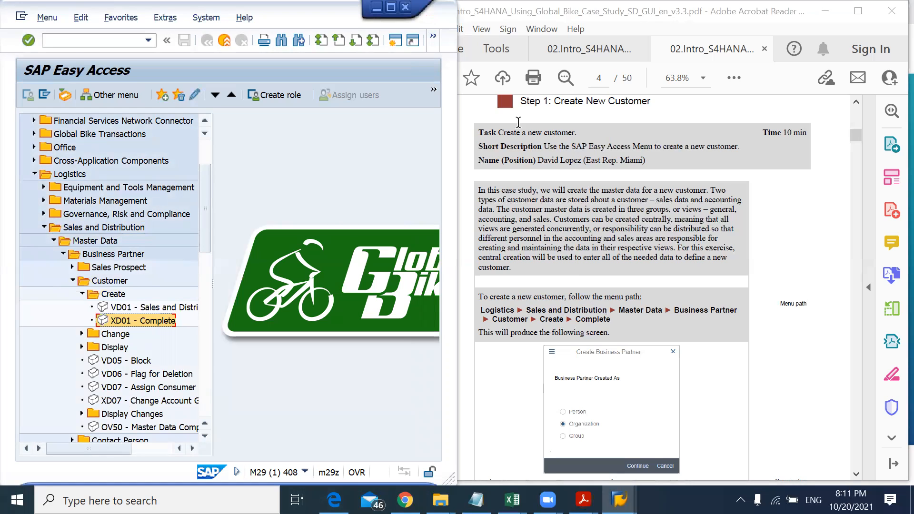
# Step: Check the data sheet's transaction codes, start XD01 - Complete and accept the redirect to transaction BP
pyautogui.click(585, 49)
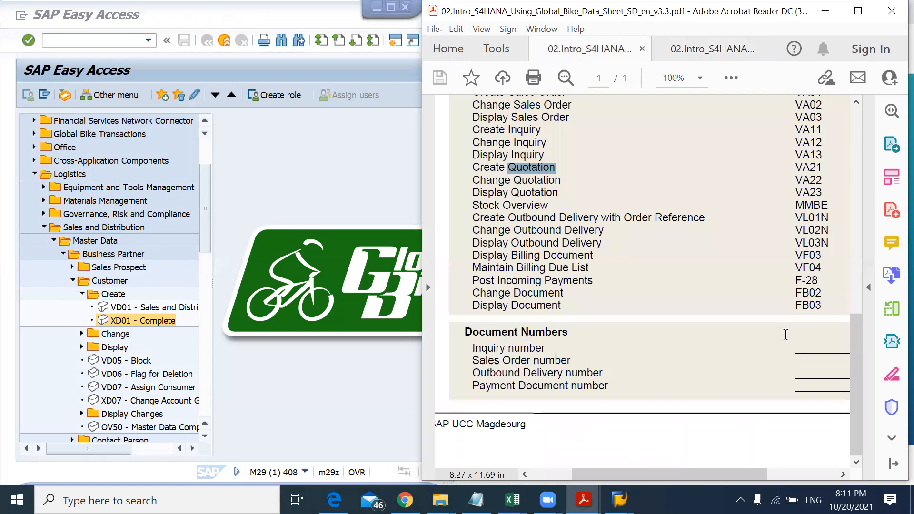
pyautogui.moveTo(859, 355); pyautogui.dragTo(862, 296)
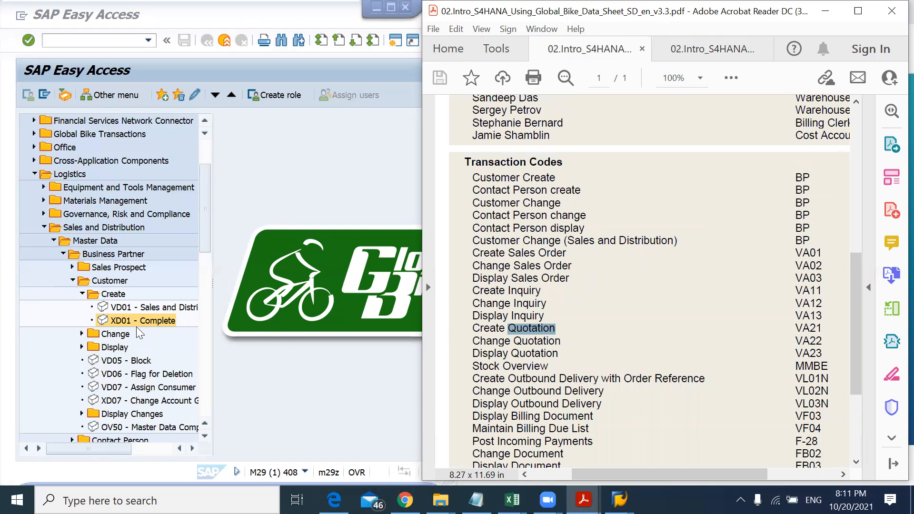
pyautogui.click(117, 320)
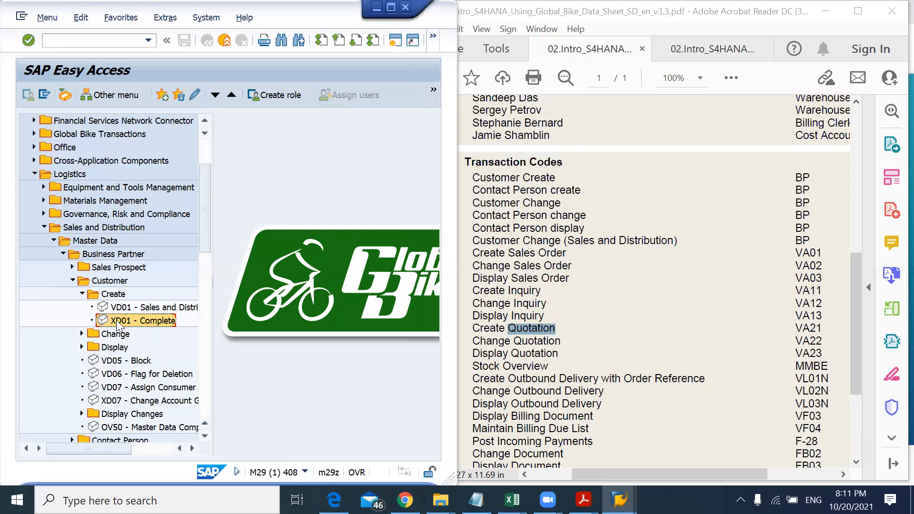
pyautogui.doubleClick(116, 320)
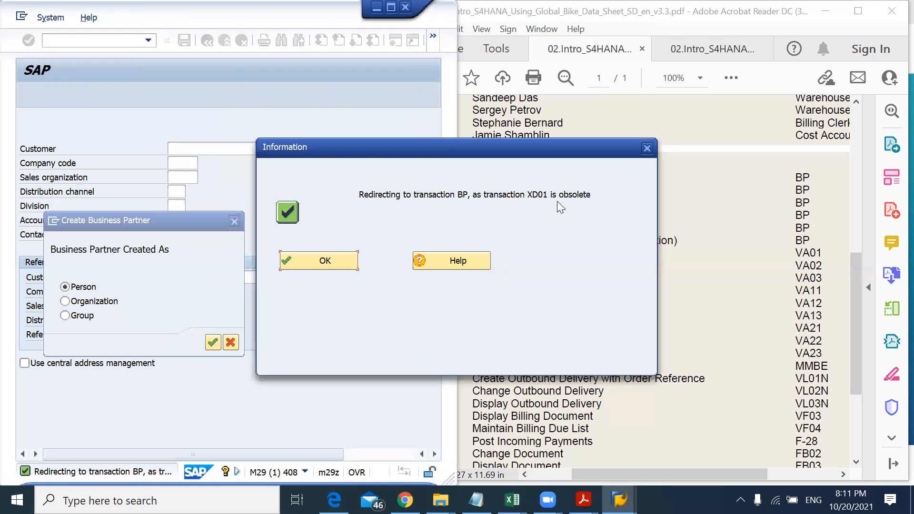
pyautogui.click(321, 265)
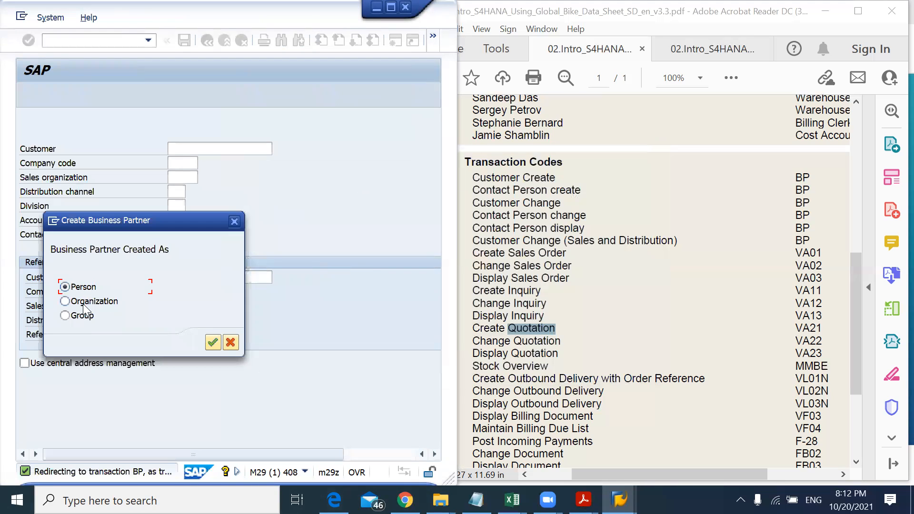
# Step: Following the case study's instructions, create the business partner as an Organization and confirm
pyautogui.click(695, 47)
pyautogui.scroll(-10, 632, 295)
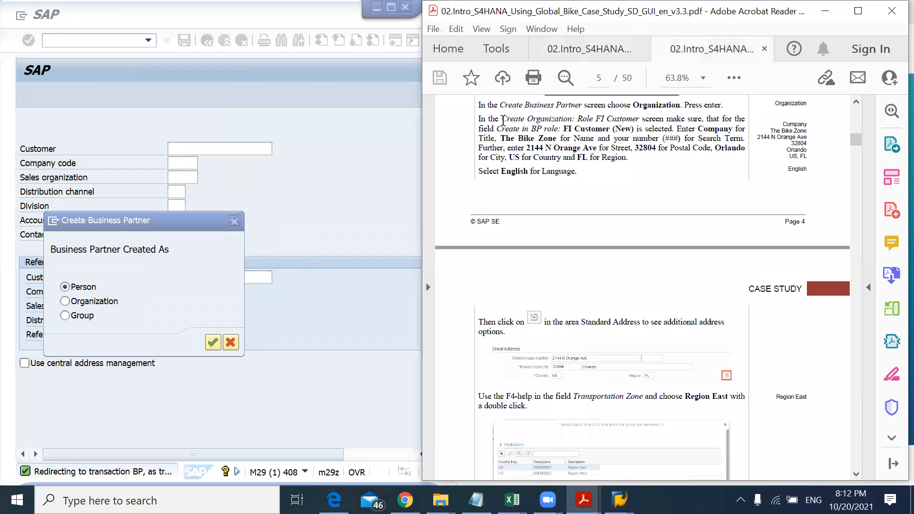
pyautogui.moveTo(502, 118); pyautogui.dragTo(563, 118)
pyautogui.moveTo(636, 105); pyautogui.dragTo(682, 106)
pyautogui.click(84, 302)
pyautogui.click(84, 302)
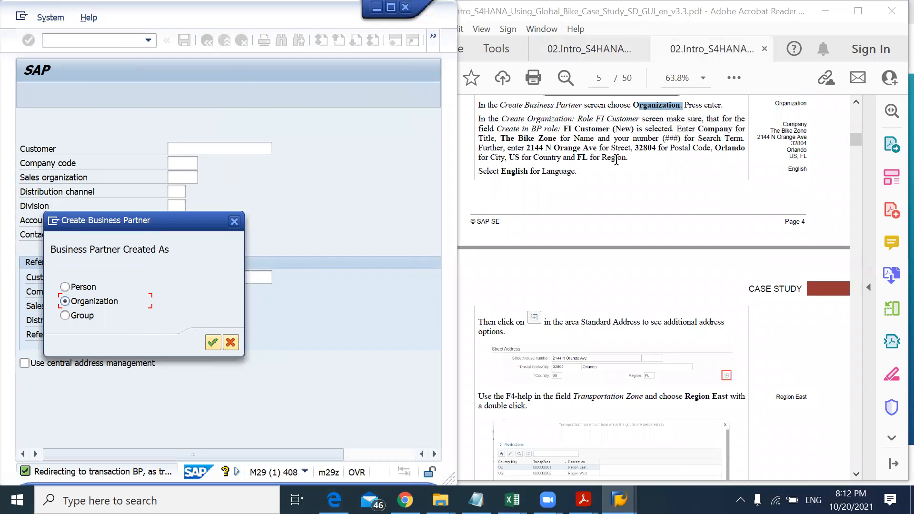
pyautogui.moveTo(685, 104); pyautogui.dragTo(723, 105)
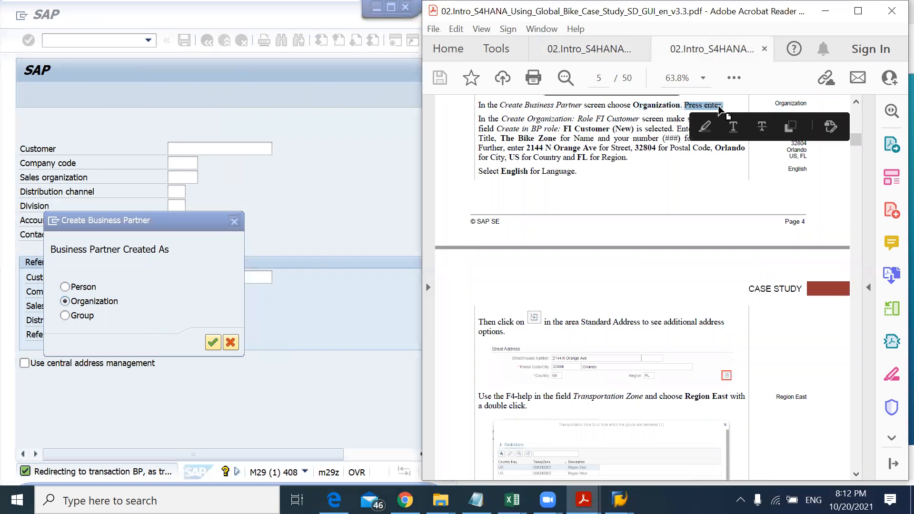
pyautogui.click(213, 344)
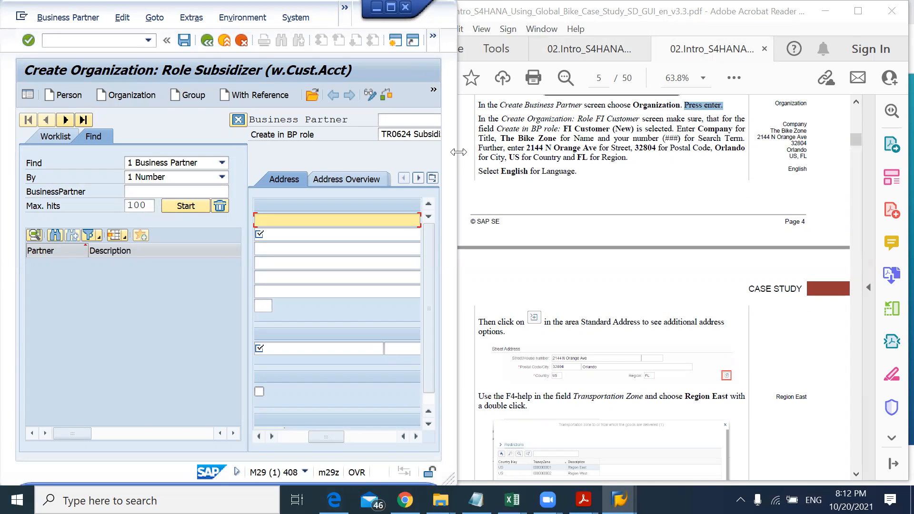
# Step: Change the Create in BP role to FLCU00 FI Customer and choose to create the partner in that role
pyautogui.moveTo(458, 152); pyautogui.dragTo(526, 143)
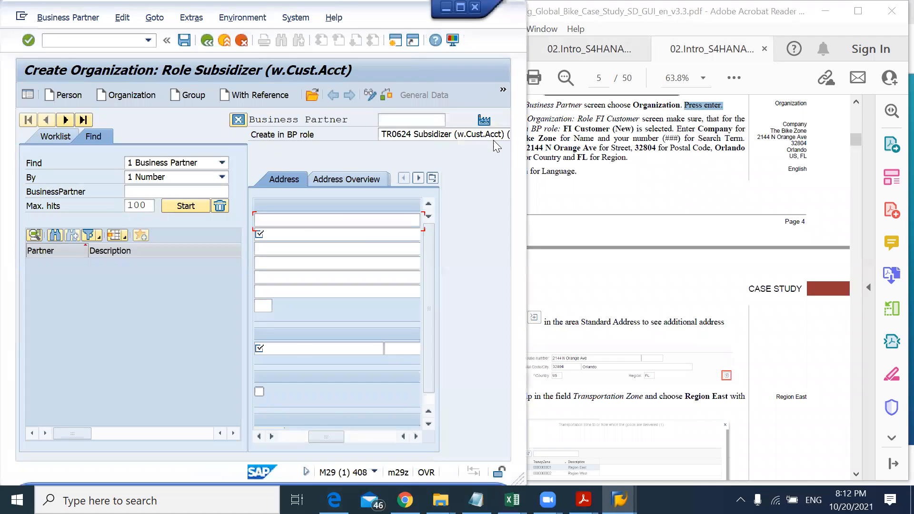
pyautogui.click(493, 135)
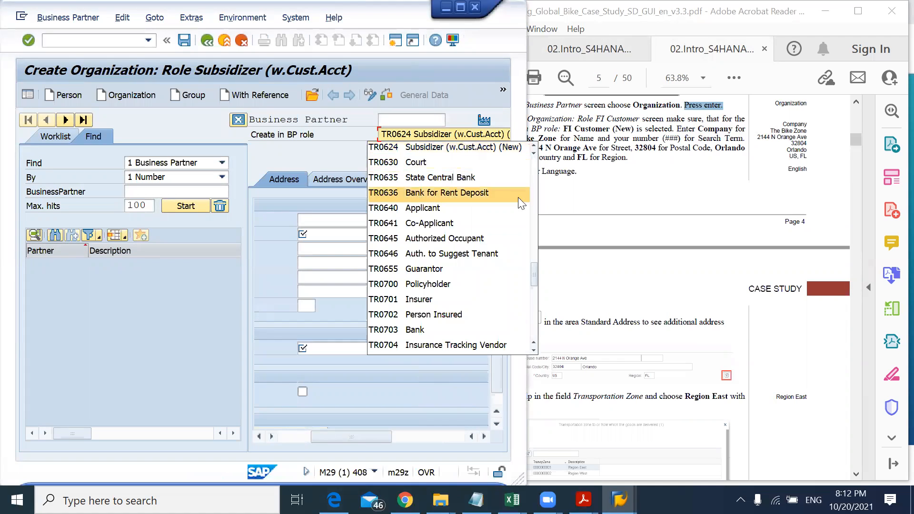
pyautogui.moveTo(535, 272); pyautogui.dragTo(535, 193)
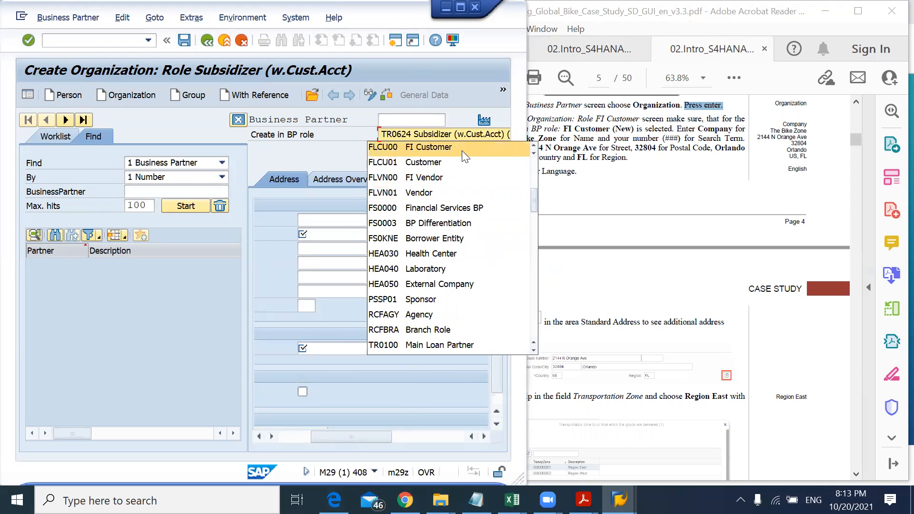
pyautogui.click(435, 152)
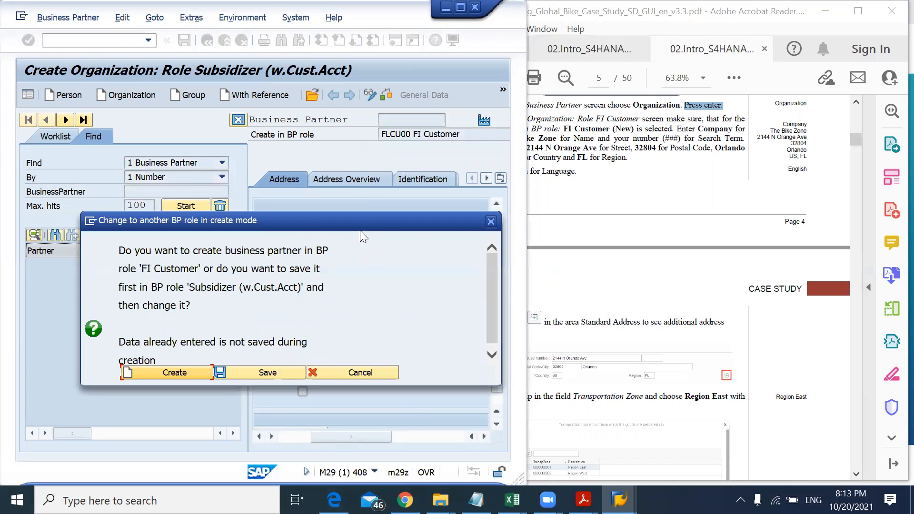
pyautogui.click(617, 128)
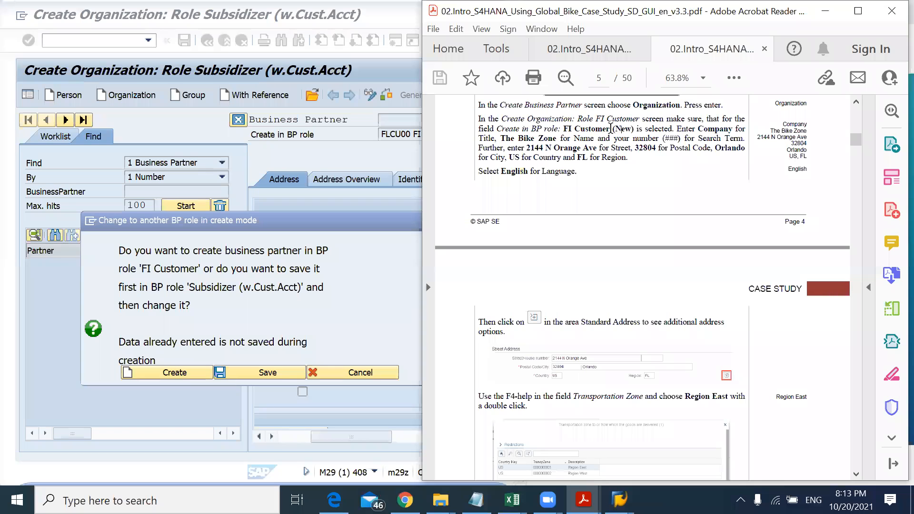
pyautogui.click(175, 373)
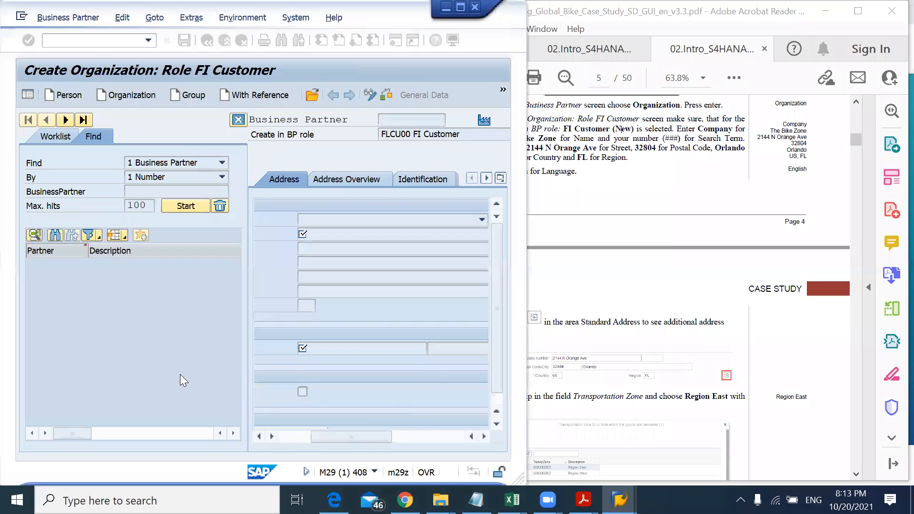
# Step: Set the title to 0003 Company and enter The Bike Zone followed by the student's name as the name
pyautogui.click(424, 221)
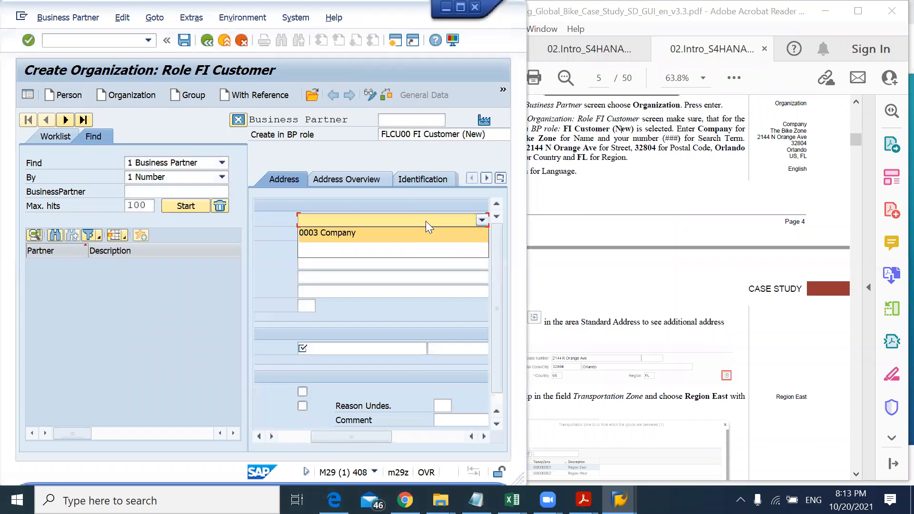
pyautogui.click(368, 235)
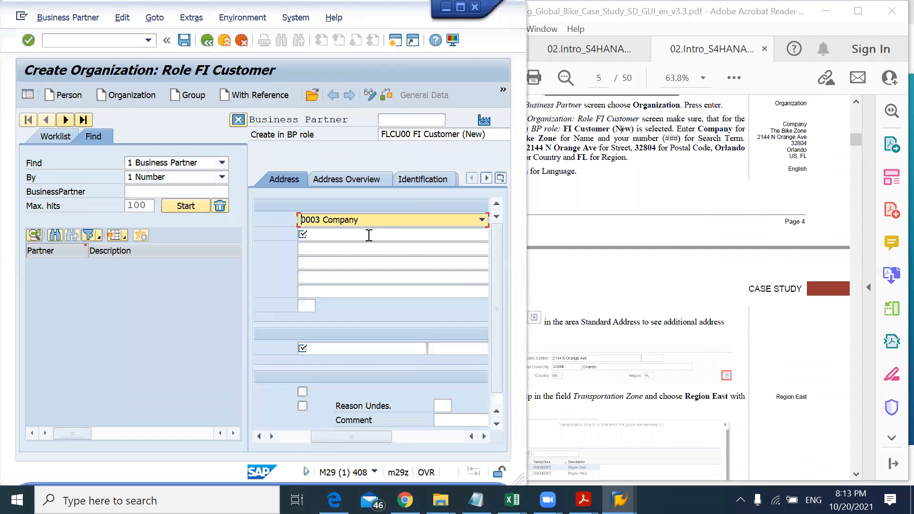
pyautogui.click(669, 136)
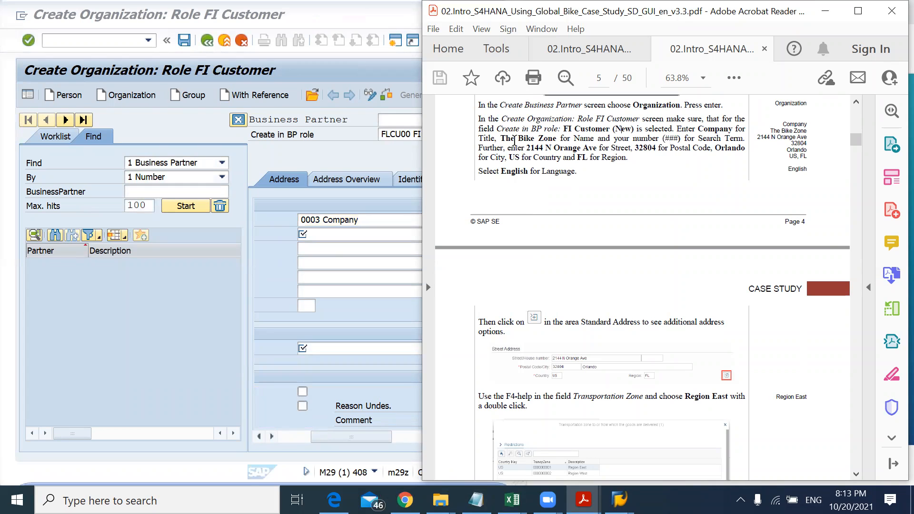
pyautogui.moveTo(500, 139); pyautogui.dragTo(557, 139)
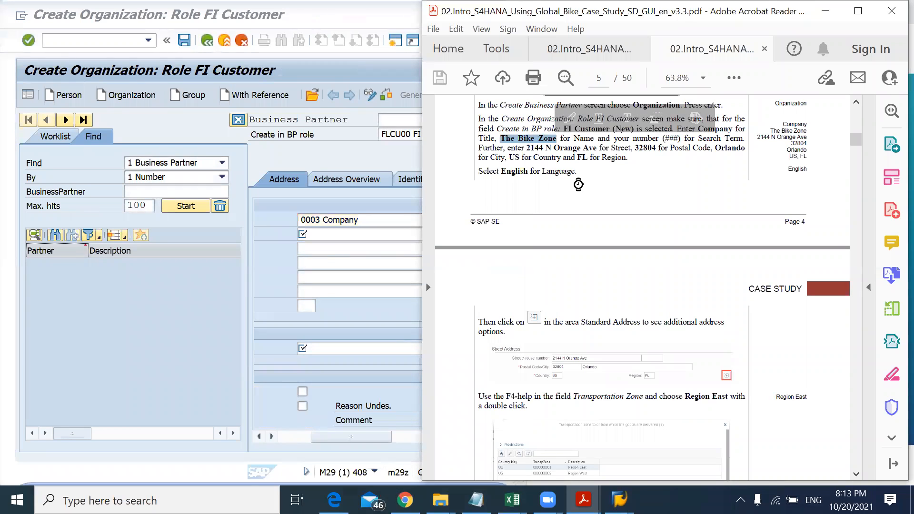
pyautogui.click(326, 234)
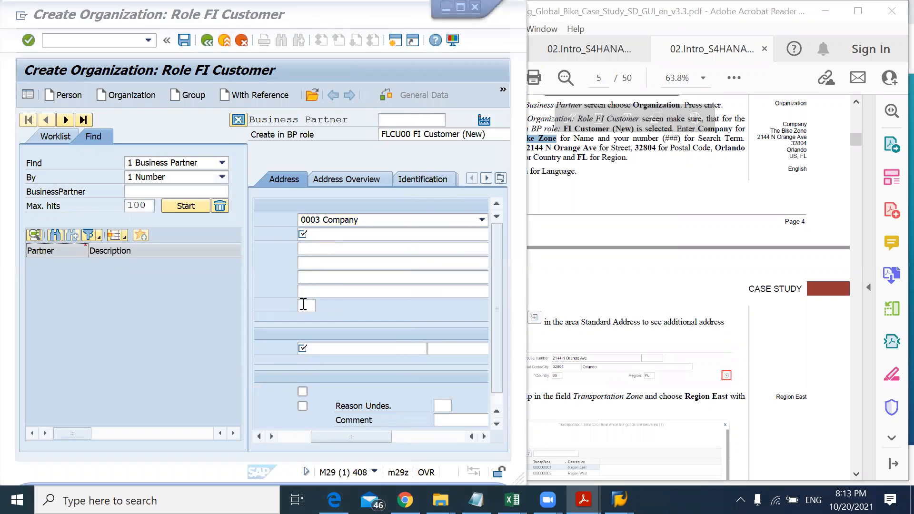
pyautogui.click(333, 287)
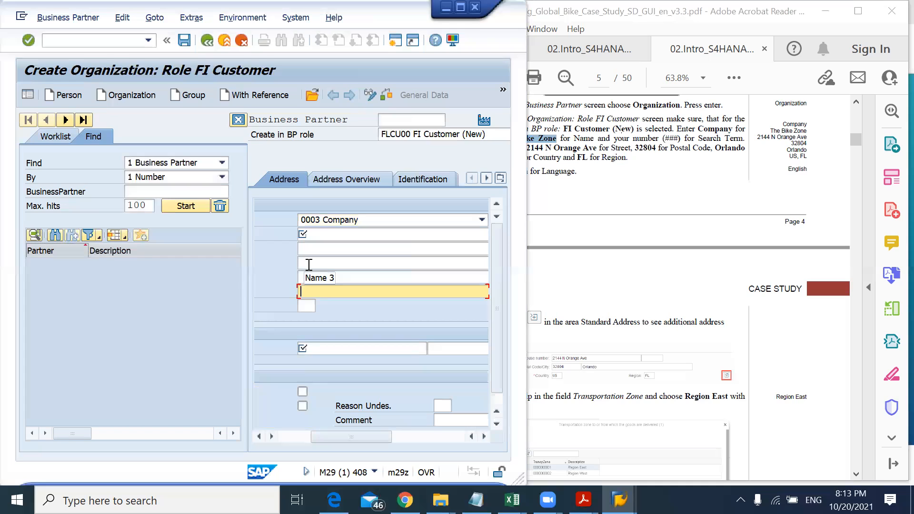
pyautogui.click(329, 234)
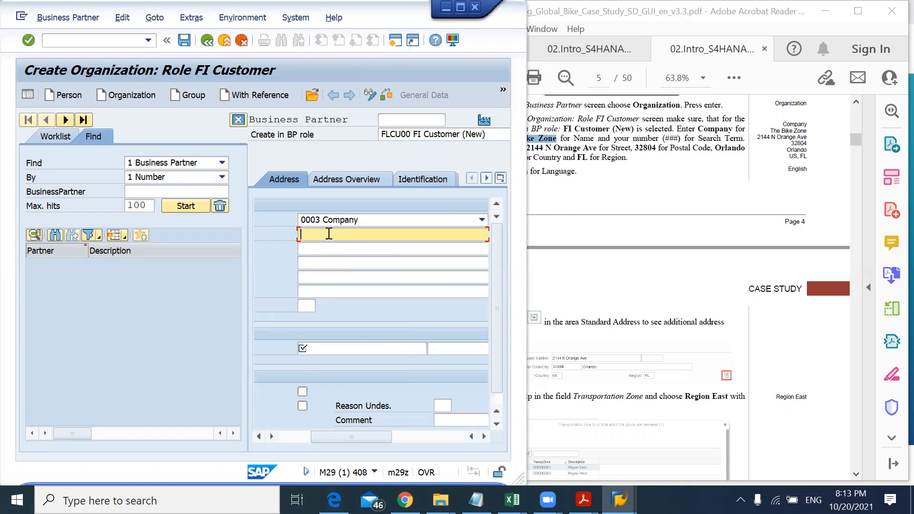
pyautogui.write('The Bike Zone')
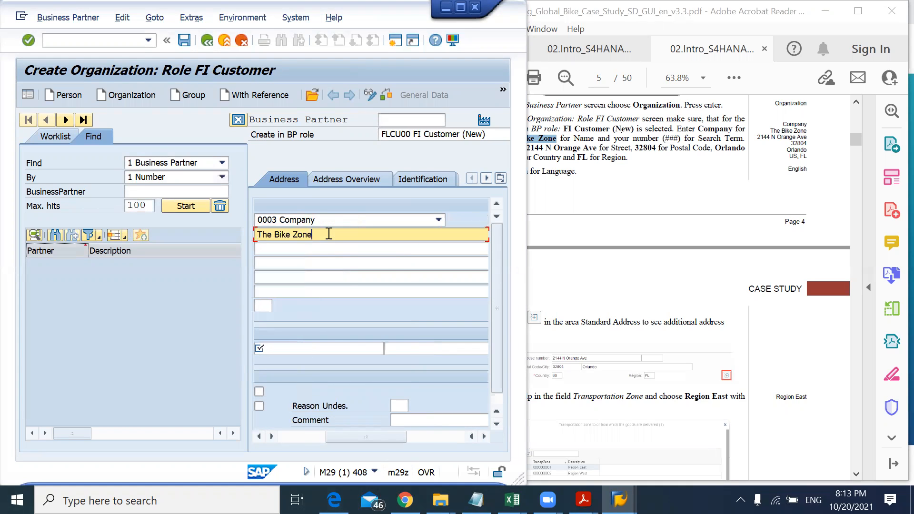
pyautogui.write(' - Tariq')
pyautogui.click(334, 249)
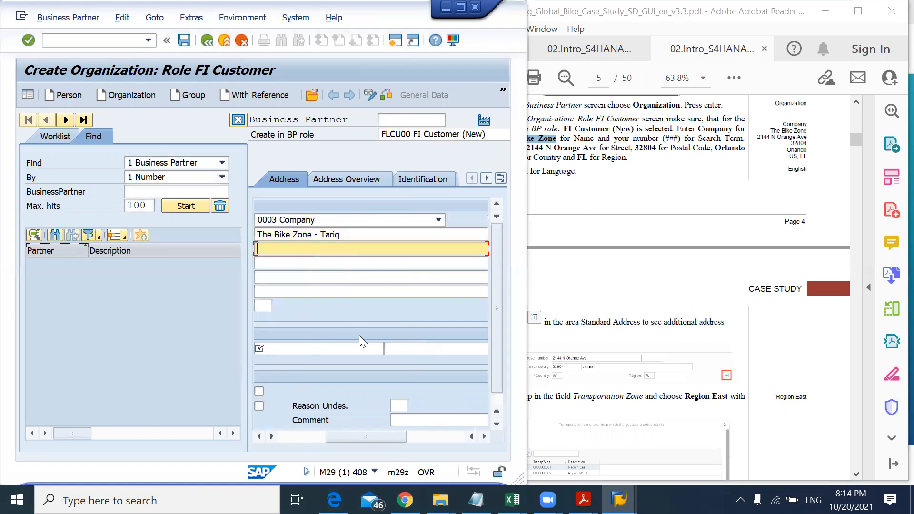
# Step: Enter 000 as the first search term, following the case study's number instruction
pyautogui.click(581, 176)
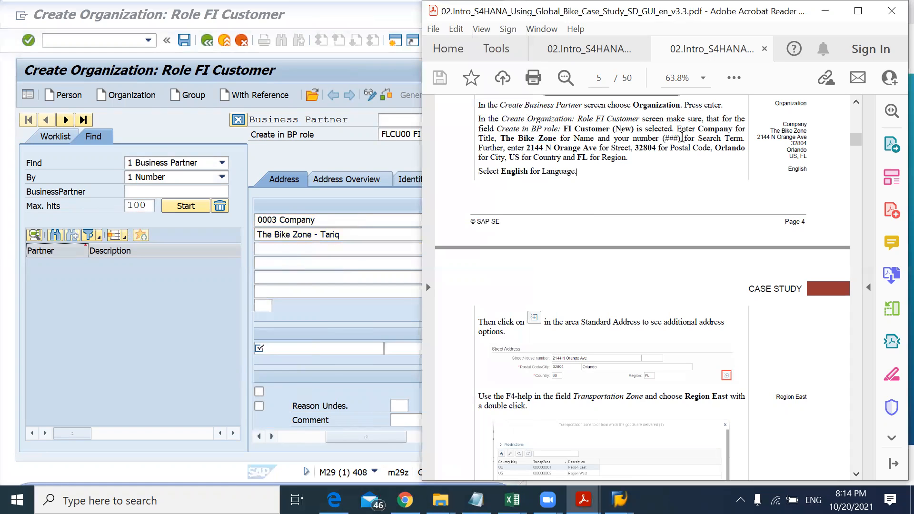
pyautogui.moveTo(681, 139)
pyautogui.mouseDown()
pyautogui.moveTo(634, 138)
pyautogui.moveTo(665, 137)
pyautogui.mouseUp()
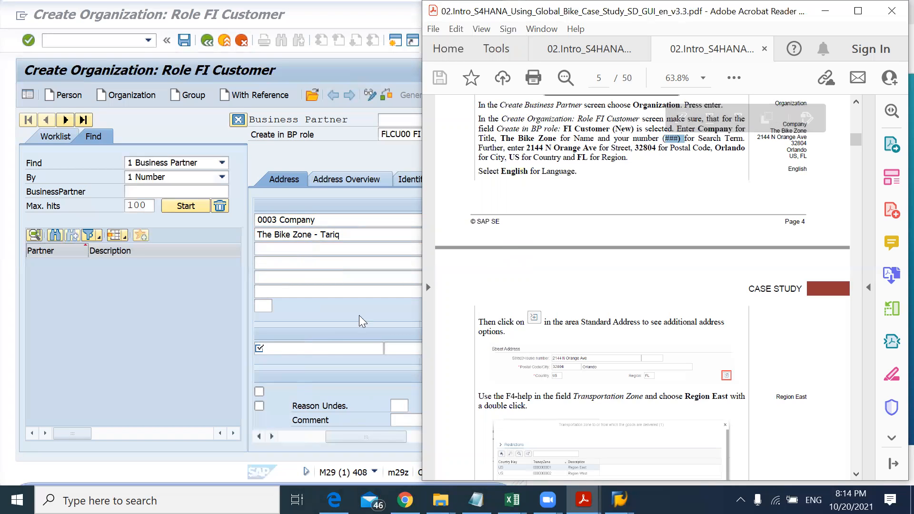
pyautogui.click(335, 347)
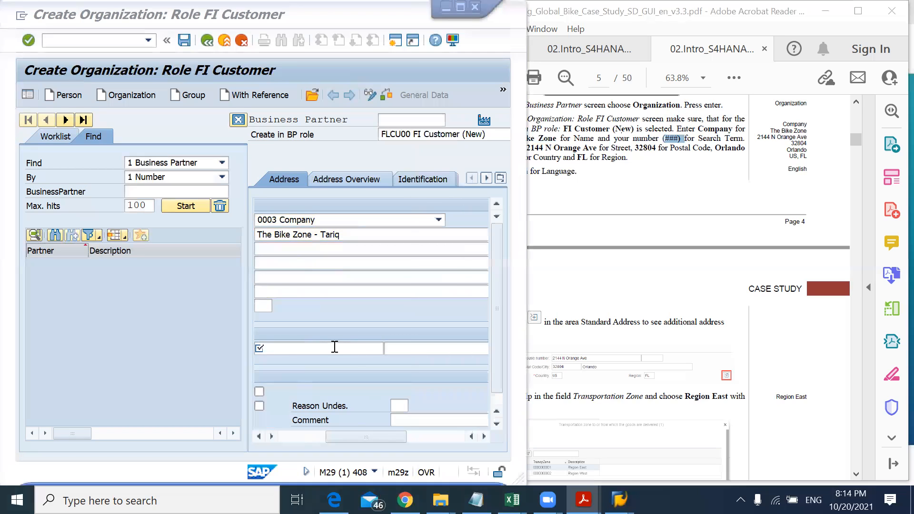
pyautogui.write('000')
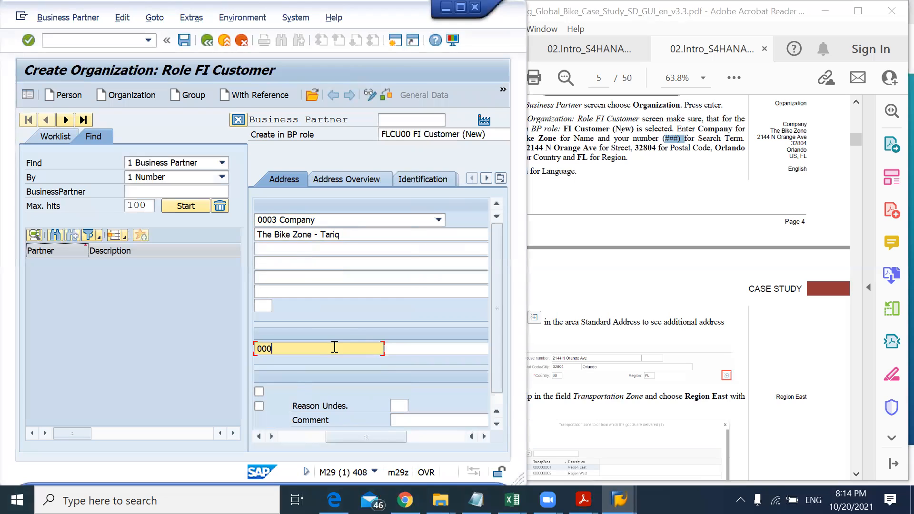
pyautogui.hotkey('shift', 'Left')
pyautogui.hotkey('shift', 'Left')
pyautogui.hotkey('shift', 'Left')
pyautogui.write('103')
pyautogui.press('BackSpace')
pyautogui.press('BackSpace')
pyautogui.write('37')
pyautogui.hotkey('shift', 'Left')
pyautogui.hotkey('shift', 'Left')
pyautogui.hotkey('shift', 'Left')
pyautogui.write('000')
# Step: Maximize the SAP window and review the Address Overview and the Address tab's required fields
pyautogui.click(572, 179)
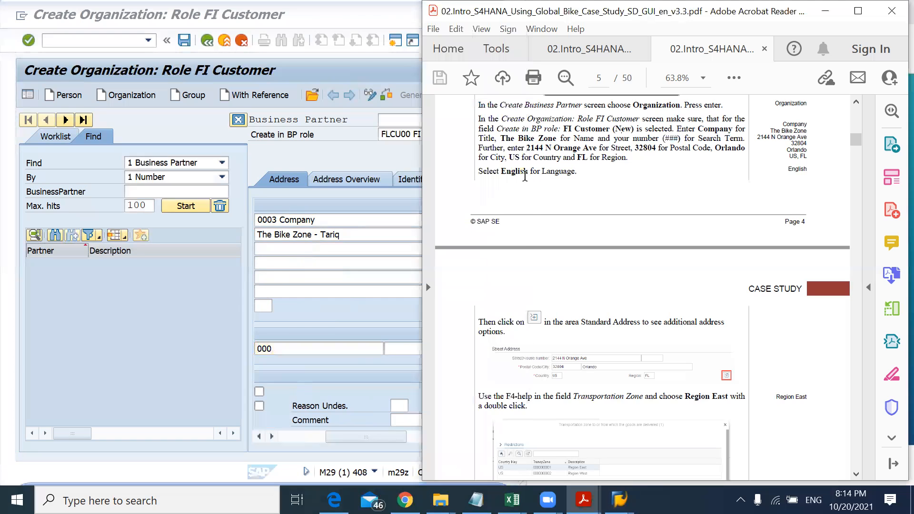
pyautogui.click(383, 318)
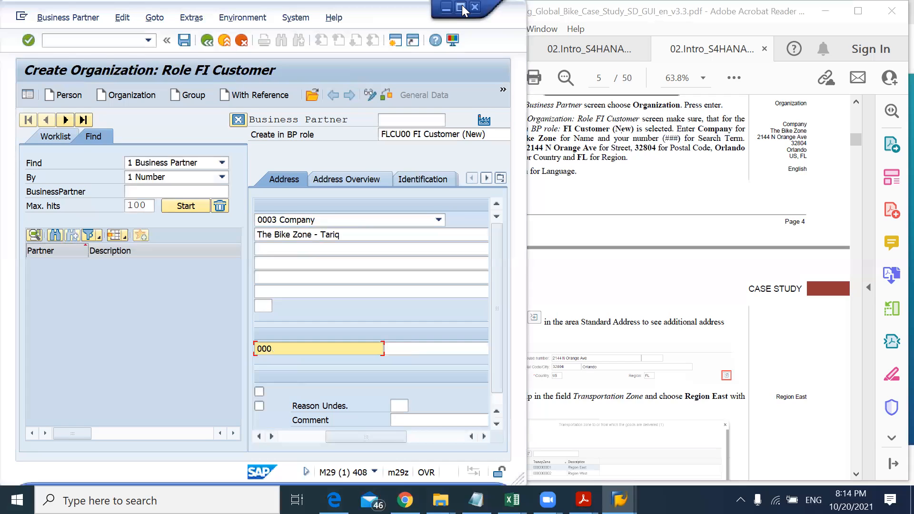
pyautogui.click(461, 6)
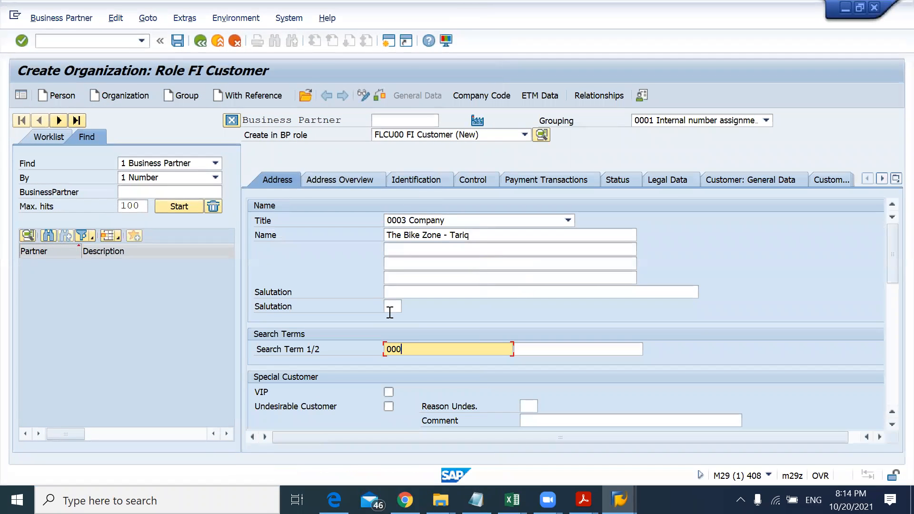
pyautogui.click(342, 178)
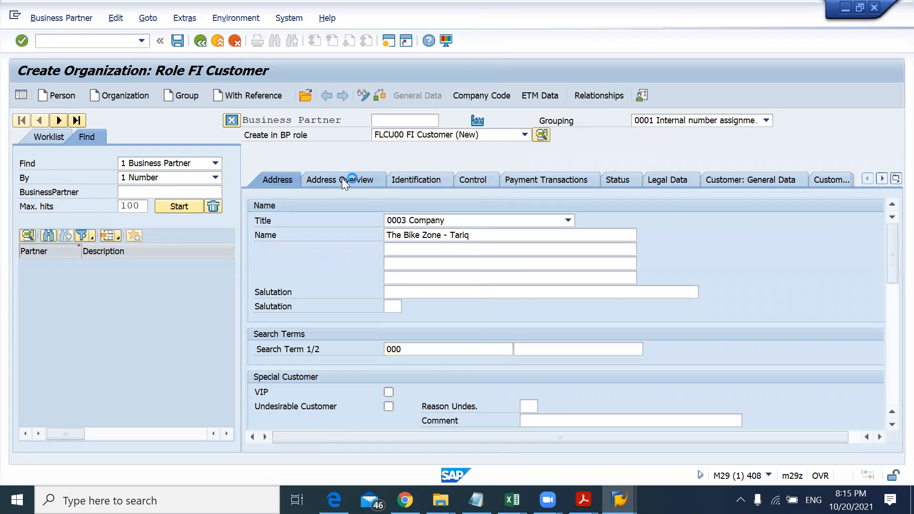
pyautogui.click(276, 177)
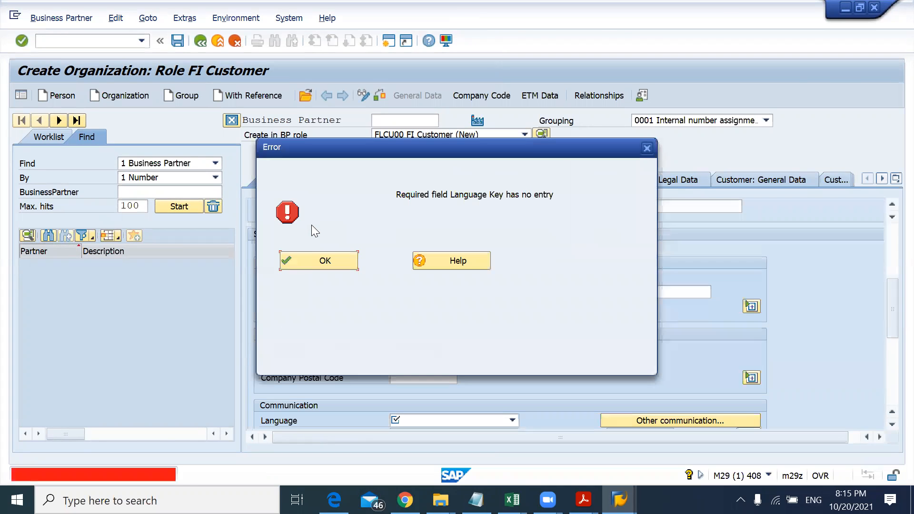
pyautogui.click(310, 262)
pyautogui.scroll(-3, 309, 263)
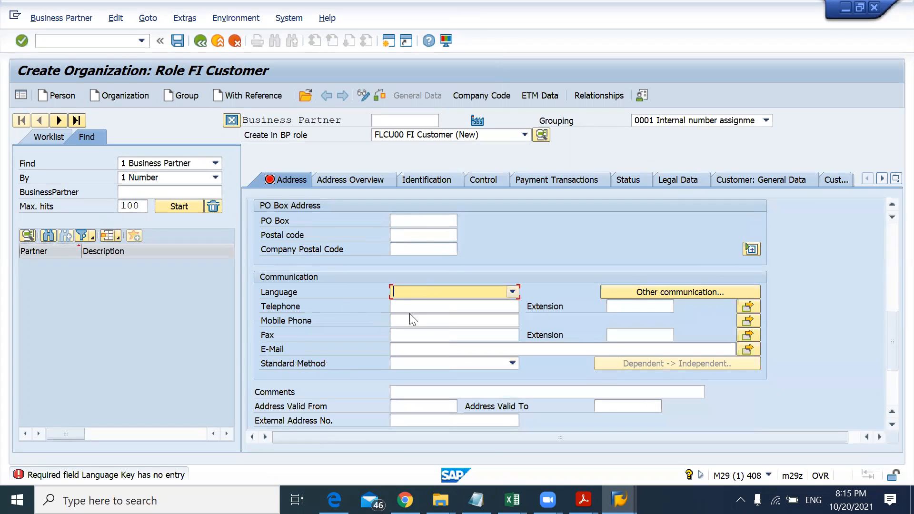
pyautogui.scroll(2, 410, 300)
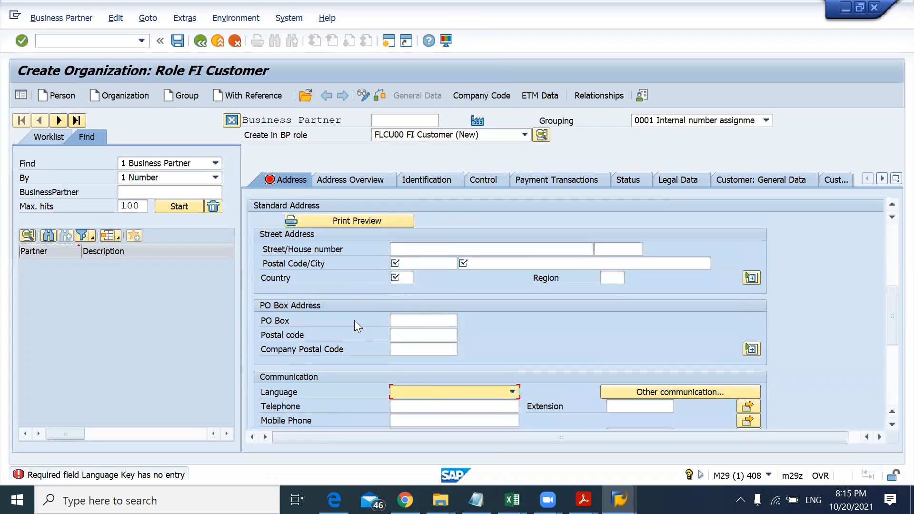
# Step: Copy 2144 N Orange Ave from the case study into the street field
pyautogui.click(416, 250)
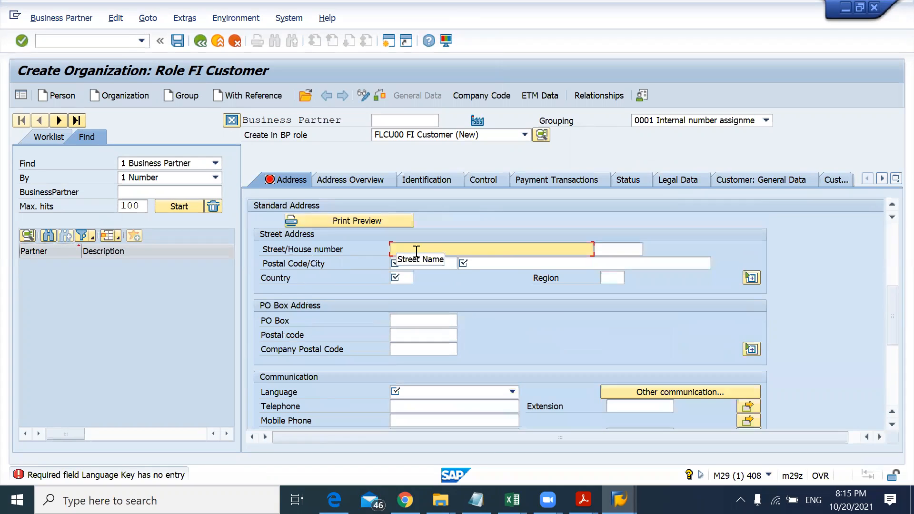
pyautogui.hotkey('alt', 'Tab')
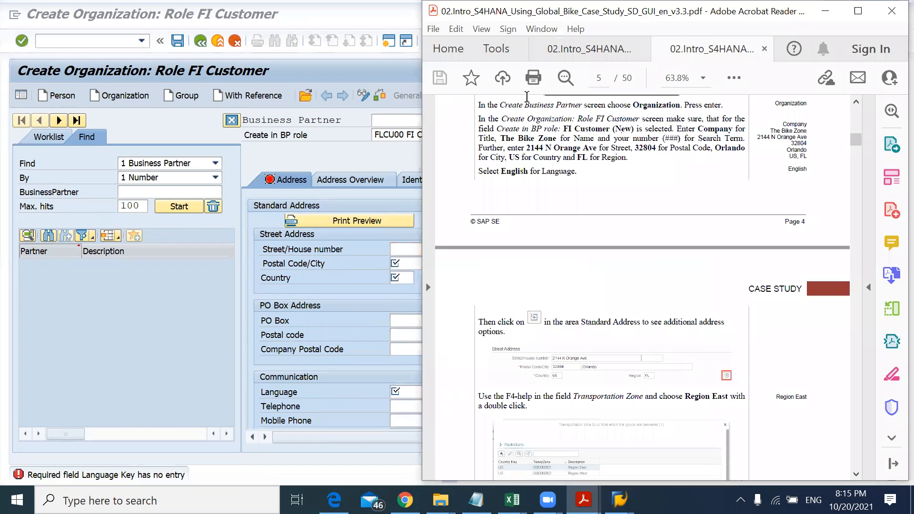
pyautogui.moveTo(526, 148); pyautogui.dragTo(582, 147)
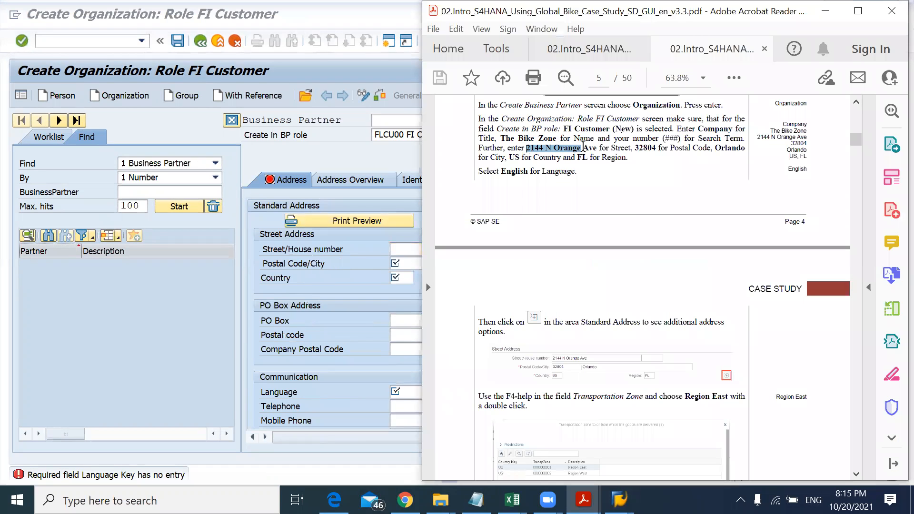
pyautogui.hotkey('alt', 'Tab')
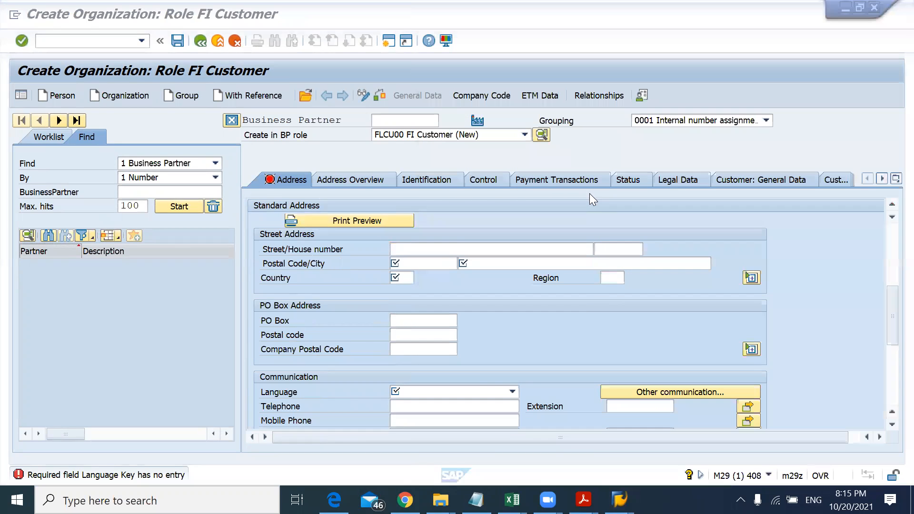
pyautogui.click(460, 242)
pyautogui.write('2144 N Orange Ave')
pyautogui.press('Tab')
pyautogui.press('Tab')
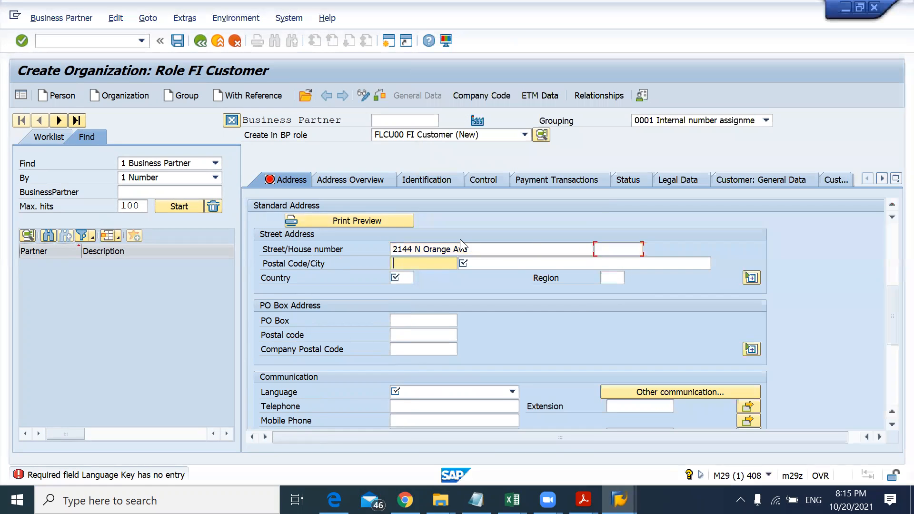
# Step: Copy the postal code 32804 from the case study into the postal code field
pyautogui.hotkey('alt', 'Tab')
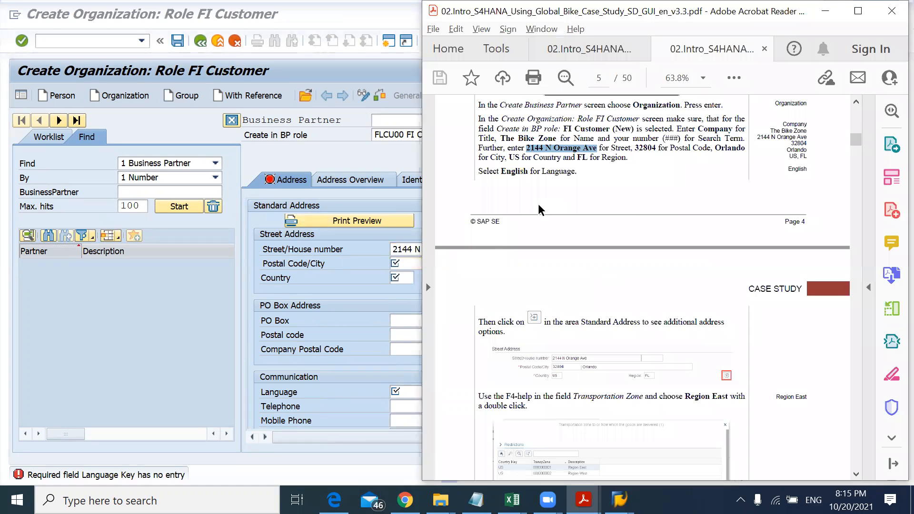
pyautogui.doubleClick(648, 147)
pyautogui.hotkey('ctrl', 'c')
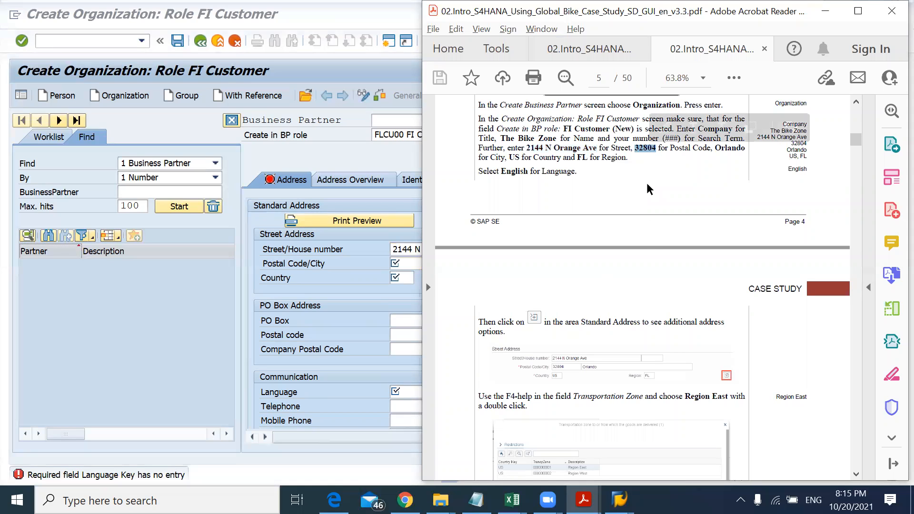
pyautogui.hotkey('alt', 'Tab')
pyautogui.hotkey('ctrl', 'v')
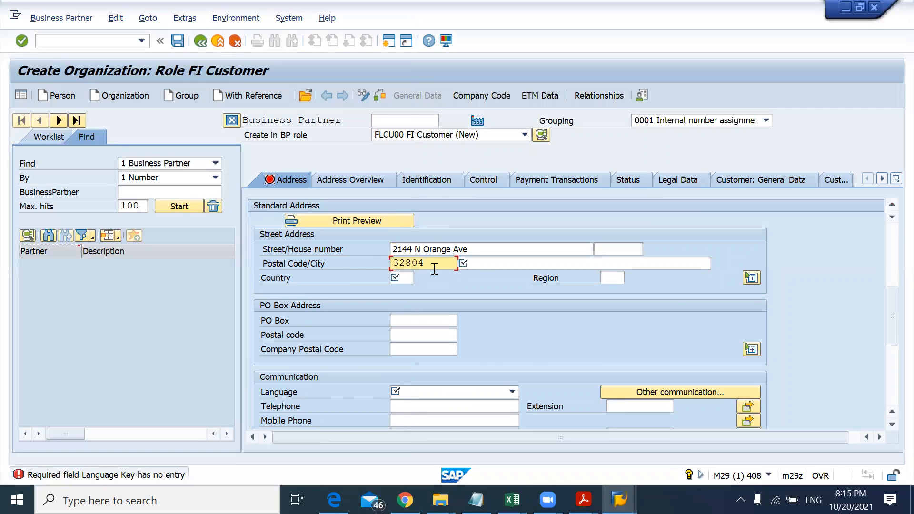
pyautogui.hotkey('alt', 'Tab')
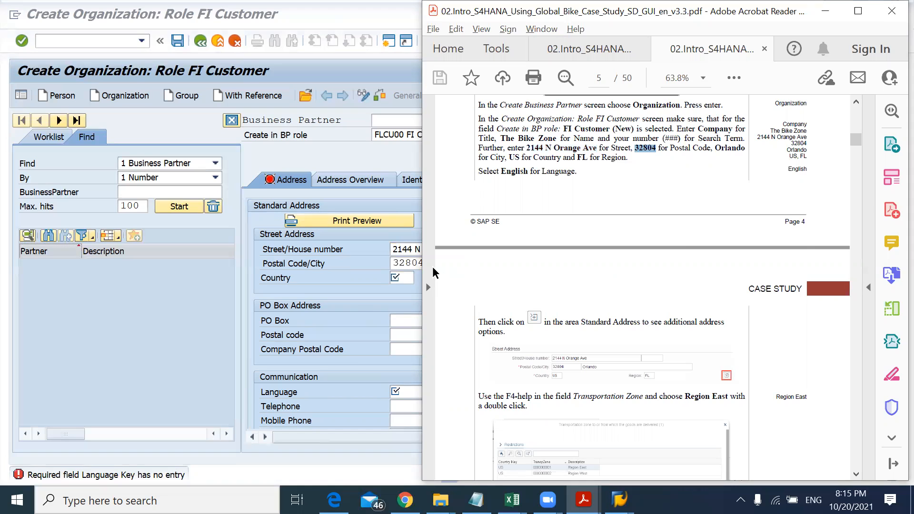
# Step: Copy the city Orlando from the case study into the city field
pyautogui.hotkey('alt', 'Tab')
pyautogui.doubleClick(433, 268)
pyautogui.hotkey('alt', 'Tab')
pyautogui.hotkey('alt', 'Tab')
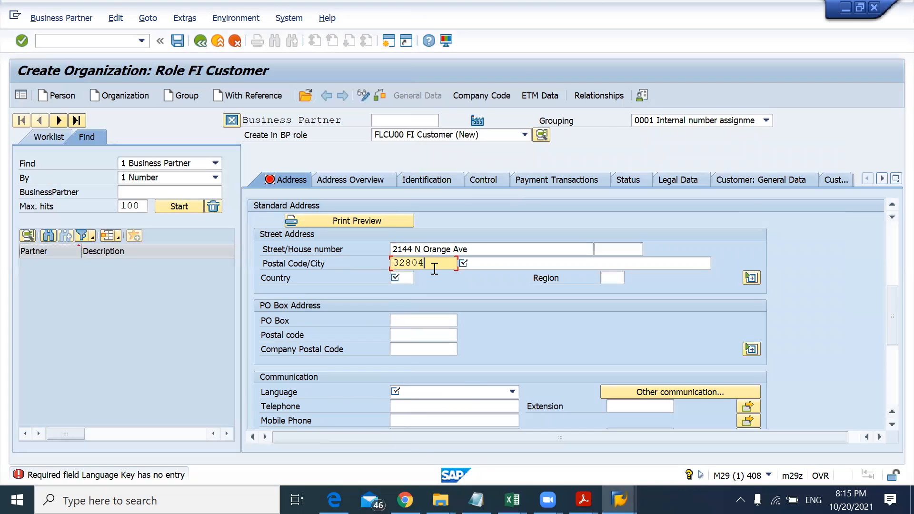
pyautogui.hotkey('alt', 'Tab')
pyautogui.click(724, 142)
pyautogui.doubleClick(724, 149)
pyautogui.hotkey('ctrl', 'c')
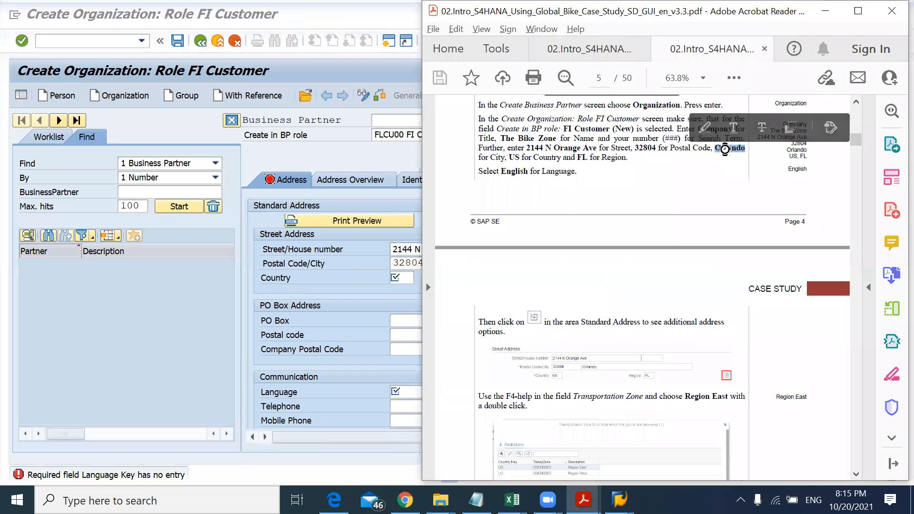
pyautogui.hotkey('alt', 'Tab')
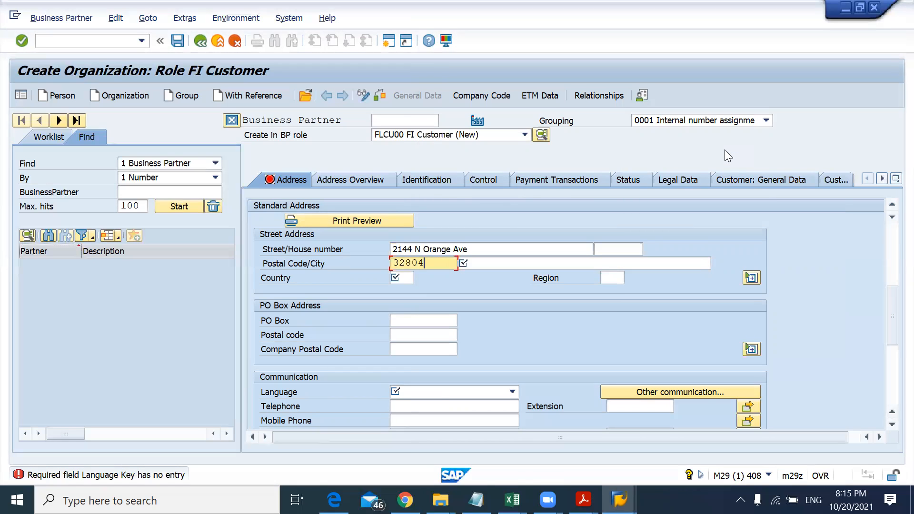
pyautogui.press('Tab')
pyautogui.hotkey('ctrl', 'v')
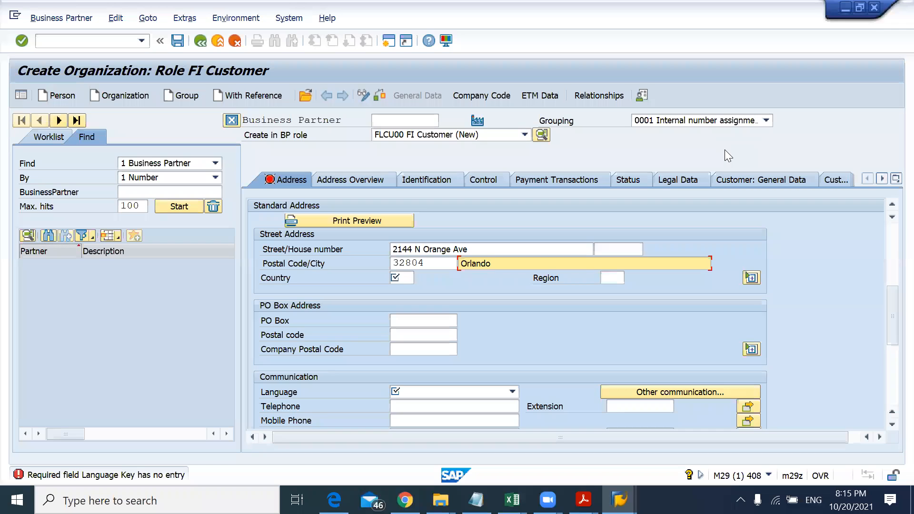
# Step: Copy US from the case study into the country field and enter FL as the region
pyautogui.hotkey('alt', 'Tab')
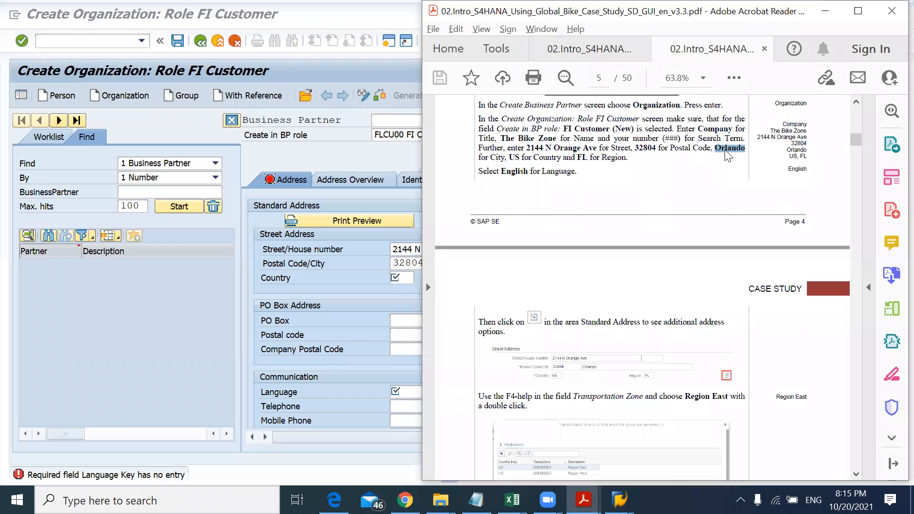
pyautogui.doubleClick(516, 157)
pyautogui.hotkey('ctrl', 'c')
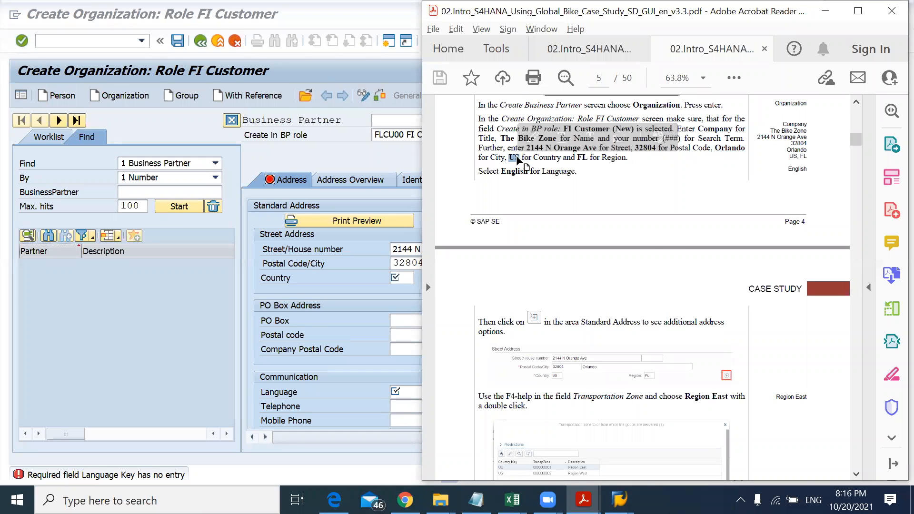
pyautogui.hotkey('alt', 'Tab')
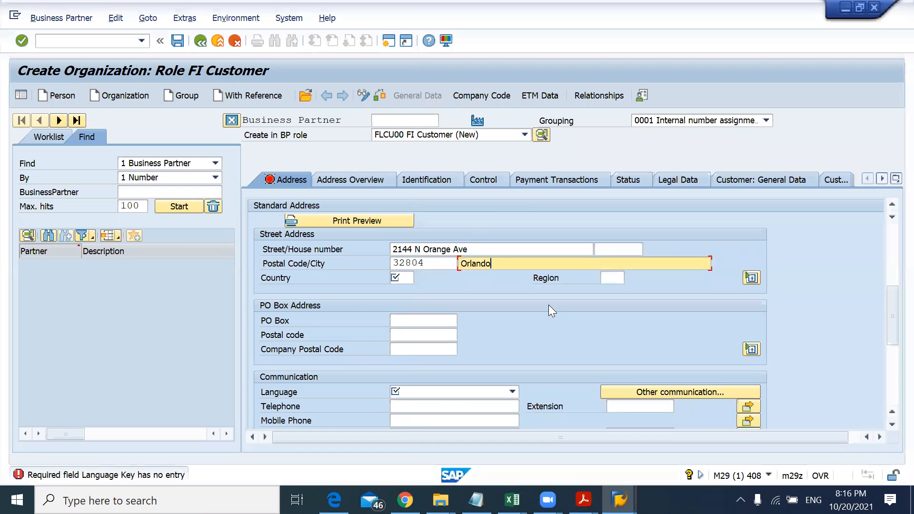
pyautogui.press('Tab')
pyautogui.hotkey('ctrl', 'v')
pyautogui.press('Return')
pyautogui.hotkey('alt', 'Tab')
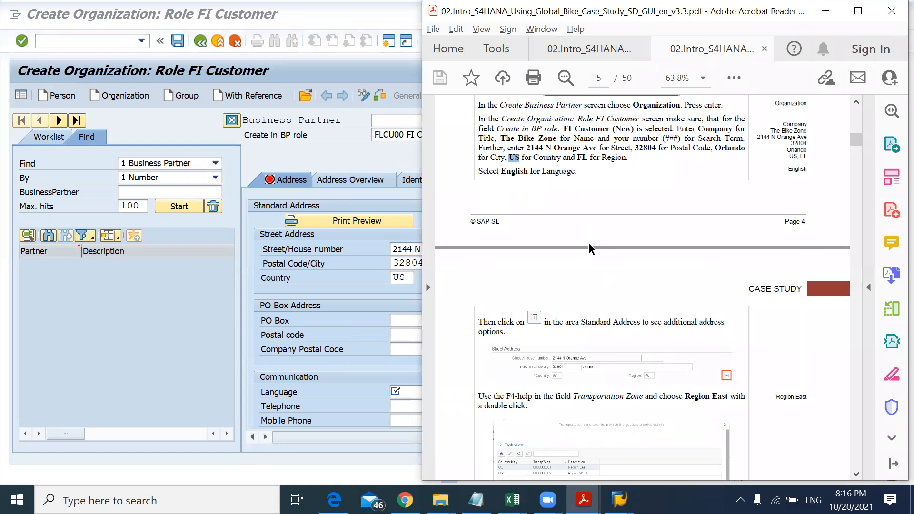
pyautogui.hotkey('alt', 'Tab')
pyautogui.write('FL')
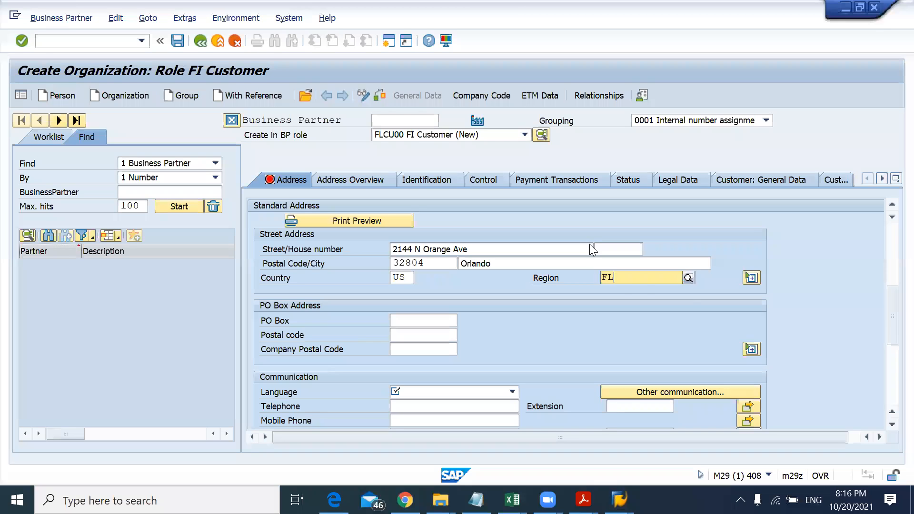
pyautogui.click(616, 299)
pyautogui.hotkey('alt', 'Tab')
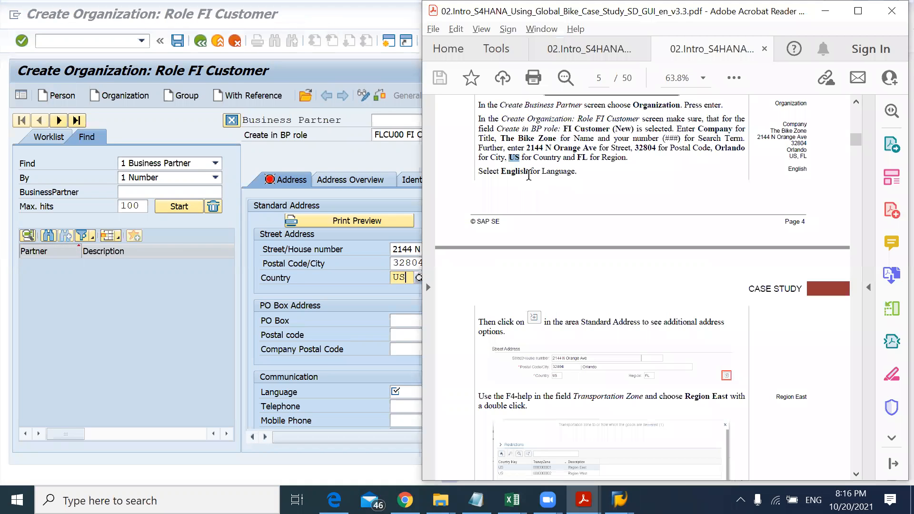
pyautogui.hotkey('alt', 'Tab')
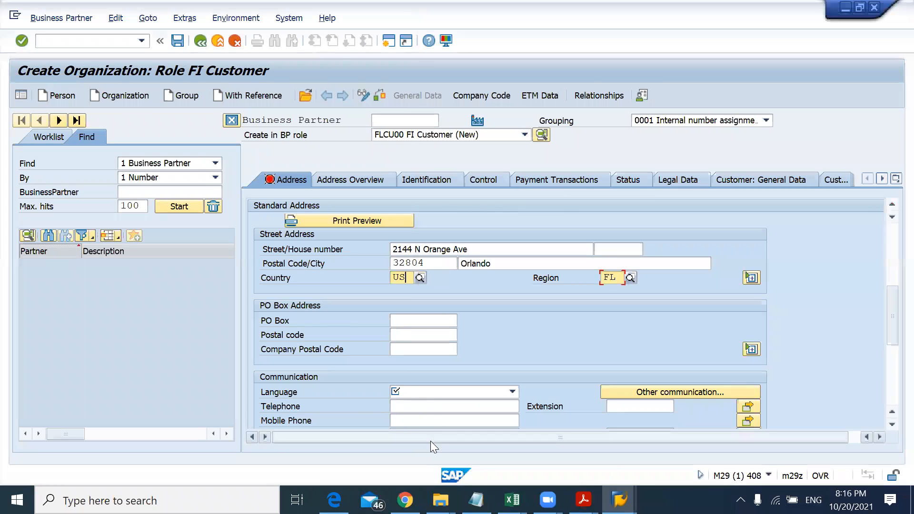
# Step: Select EN English as the communication language
pyautogui.click(427, 396)
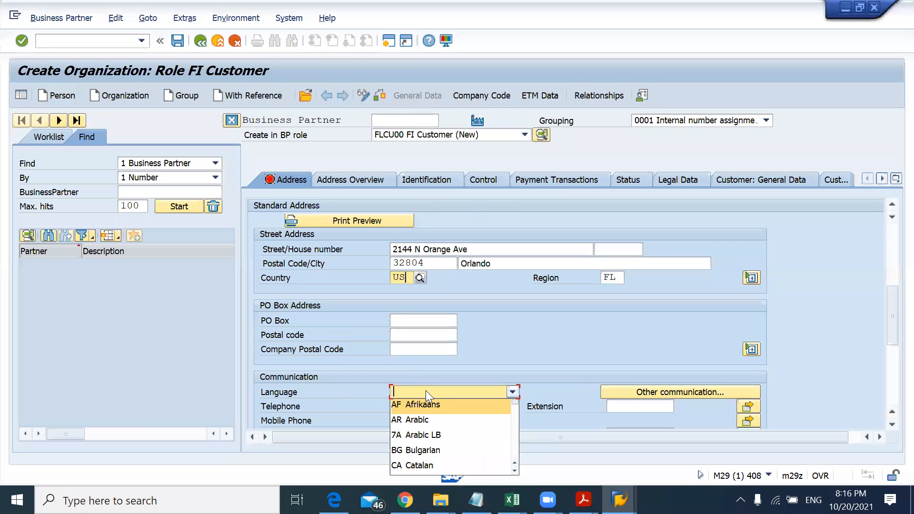
pyautogui.scroll(-2, 425, 419)
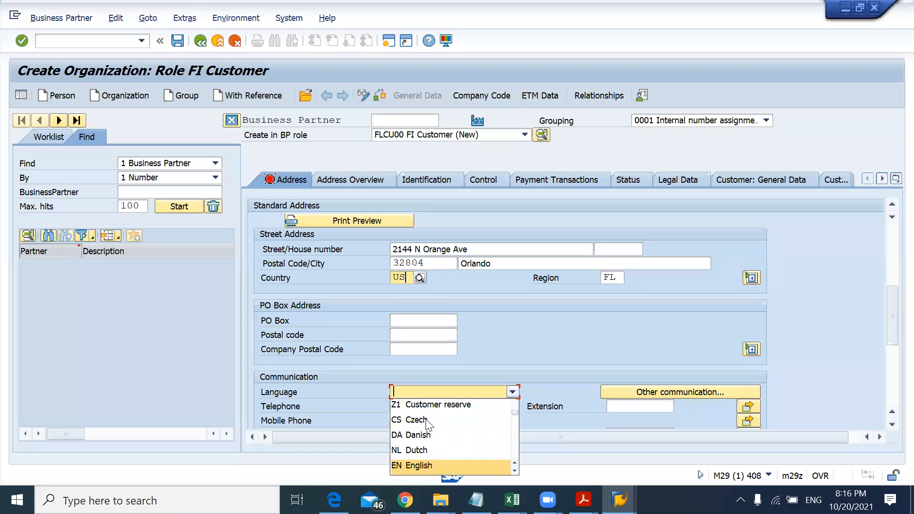
pyautogui.click(426, 465)
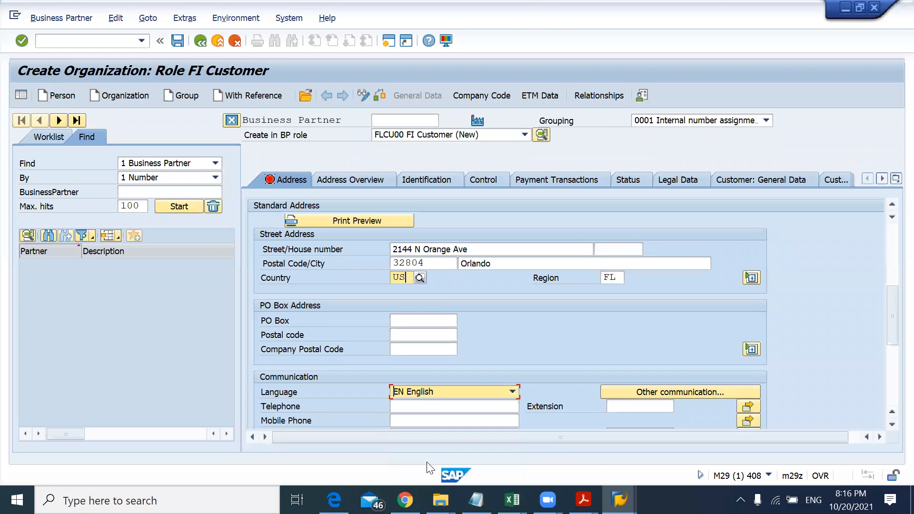
pyautogui.hotkey('alt', 'Tab')
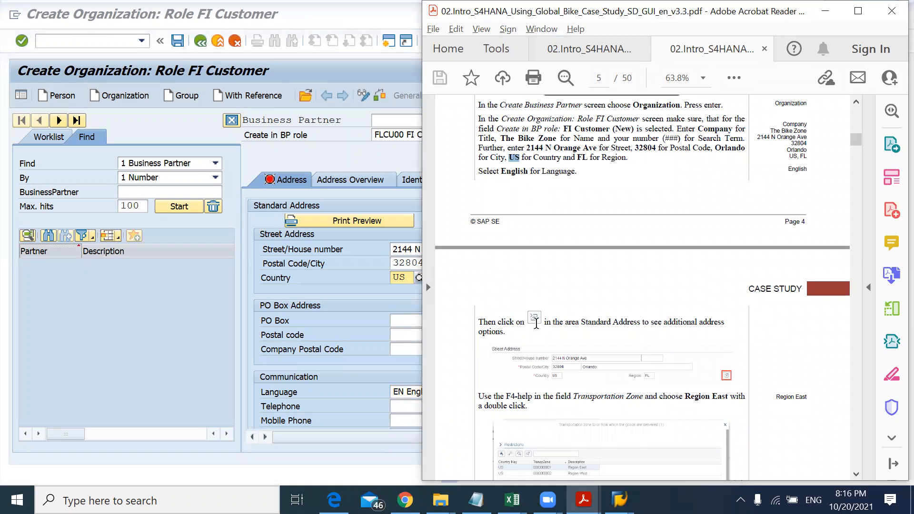
pyautogui.hotkey('alt', 'Tab')
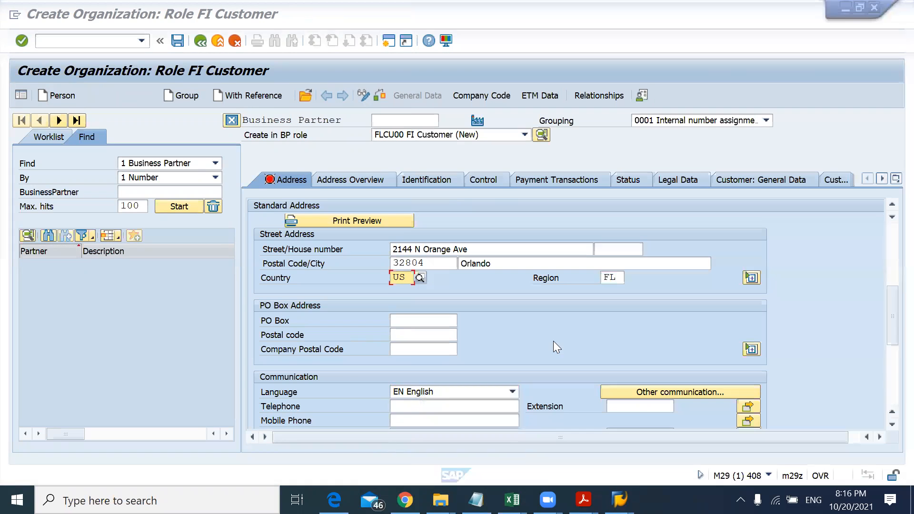
pyautogui.click(864, 6)
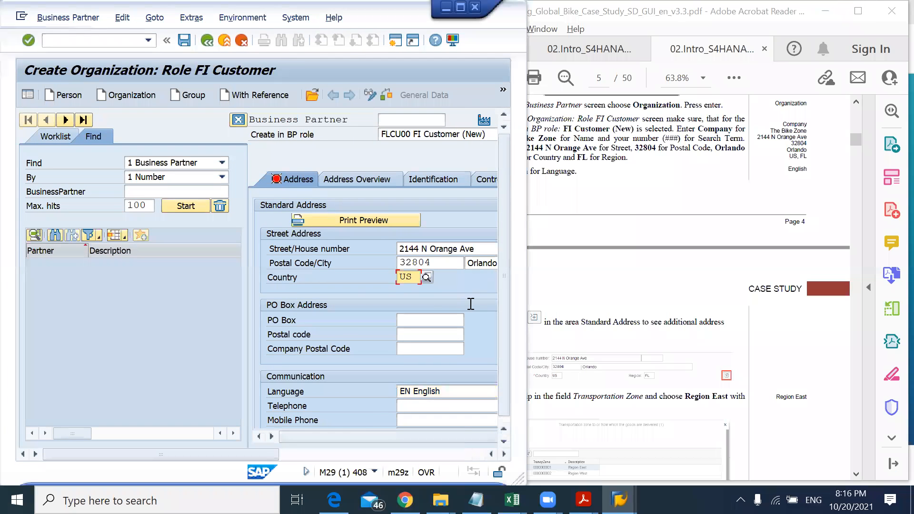
pyautogui.click(465, 6)
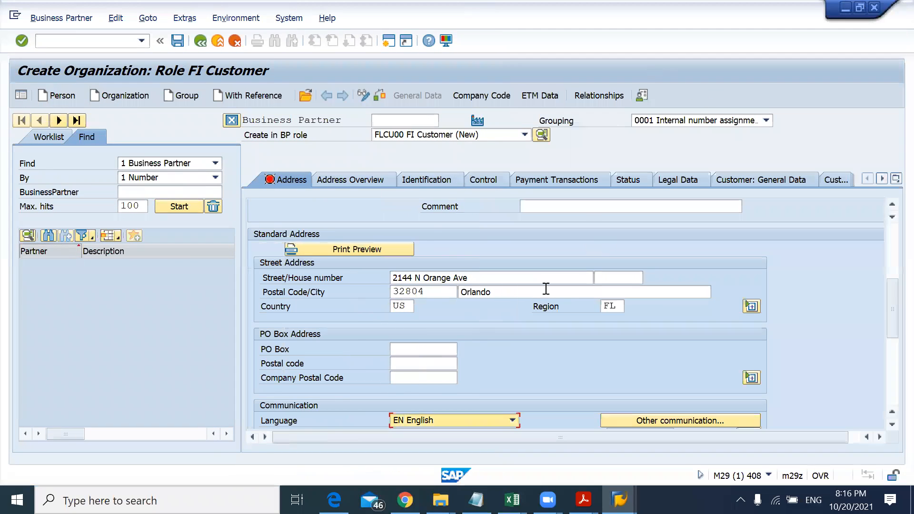
# Step: Expand the additional street address options and choose Region East as the transportation zone
pyautogui.click(751, 307)
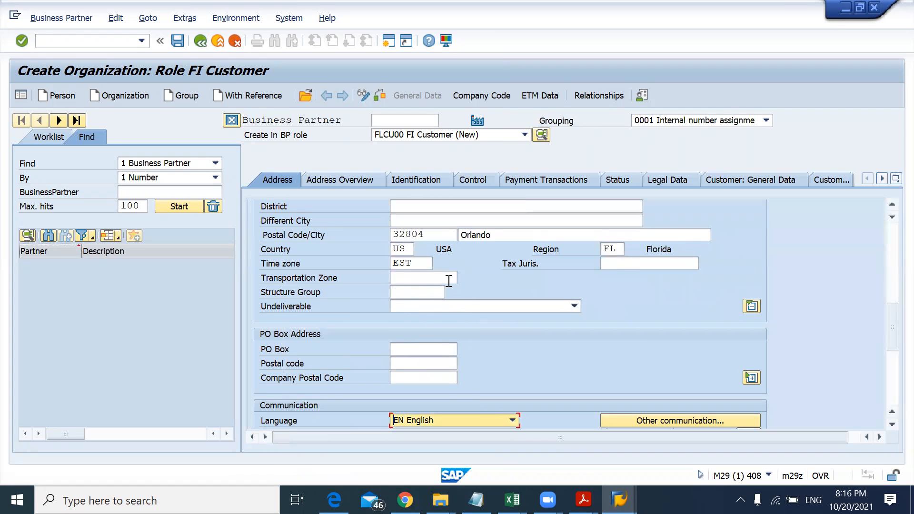
pyautogui.hotkey('alt', 'Tab')
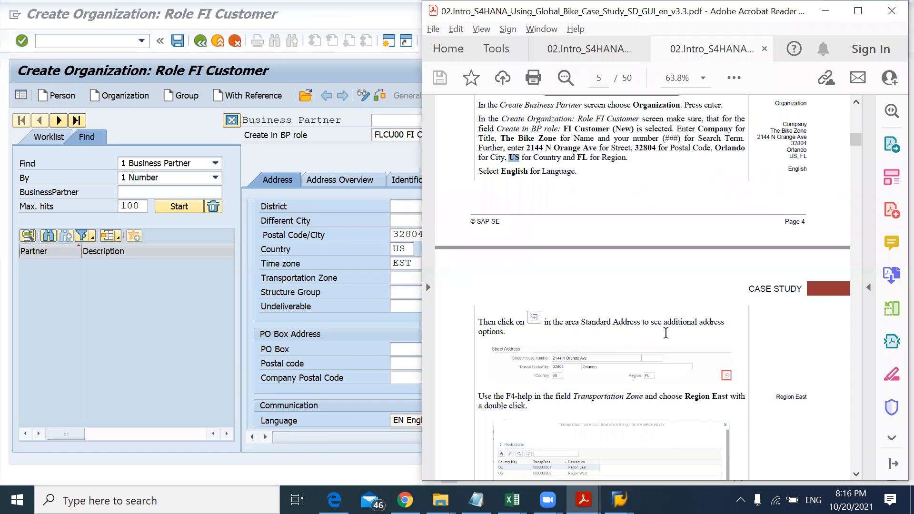
pyautogui.moveTo(573, 396); pyautogui.dragTo(719, 396)
pyautogui.click(413, 307)
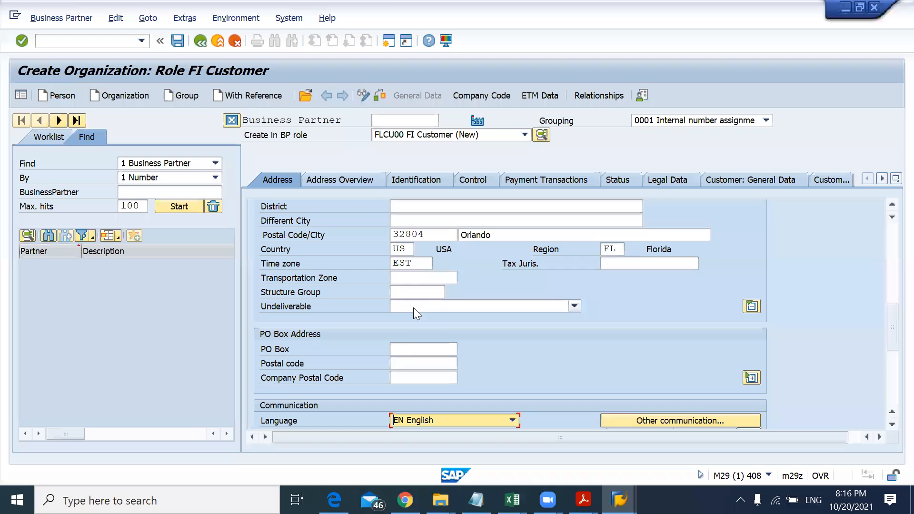
pyautogui.click(411, 281)
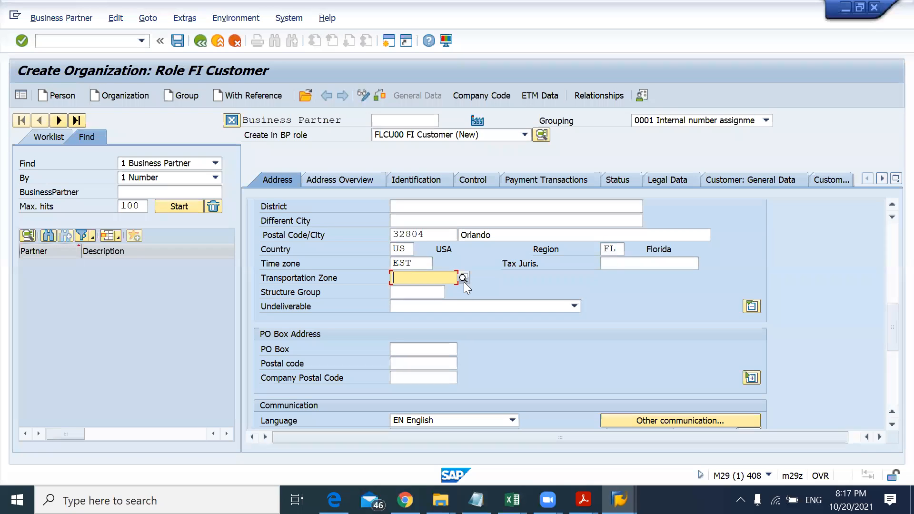
pyautogui.click(448, 210)
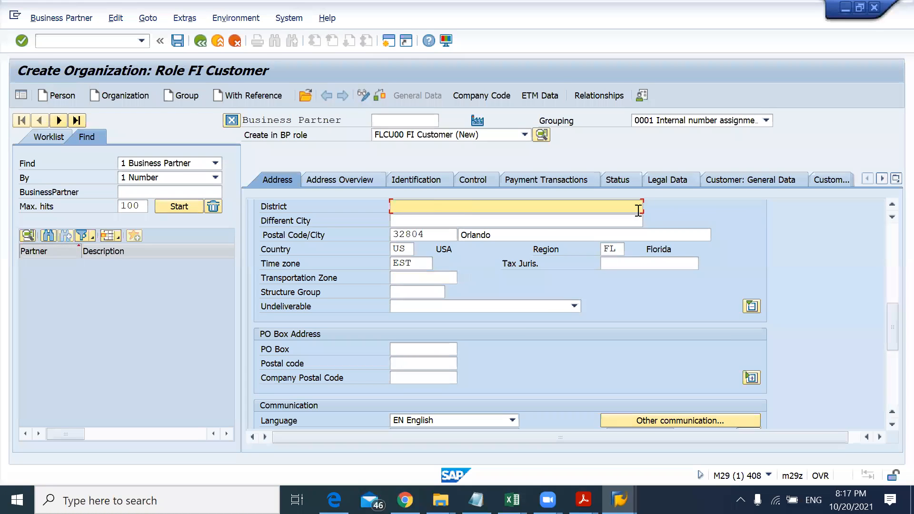
pyautogui.click(431, 276)
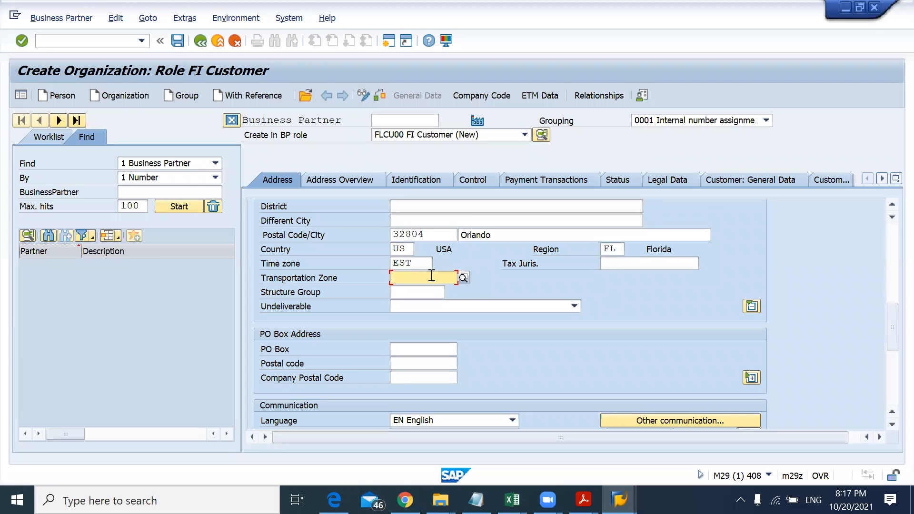
pyautogui.click(463, 278)
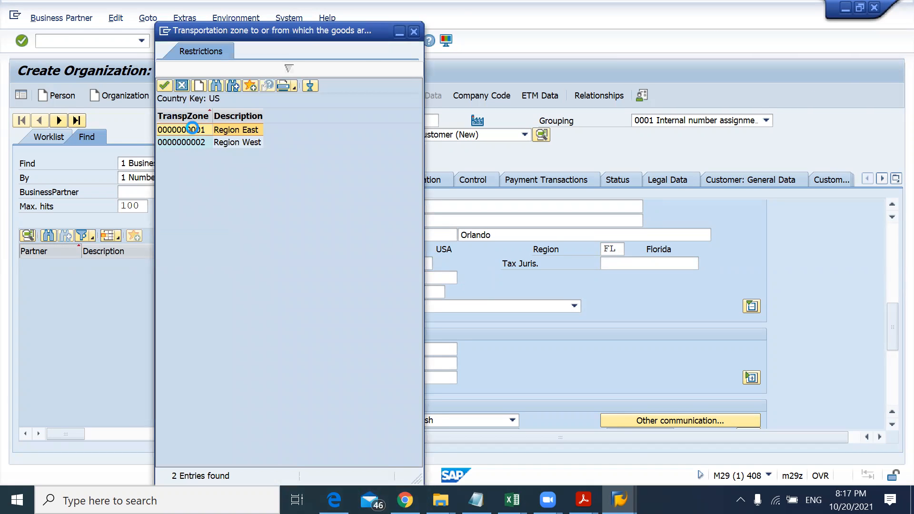
pyautogui.doubleClick(190, 129)
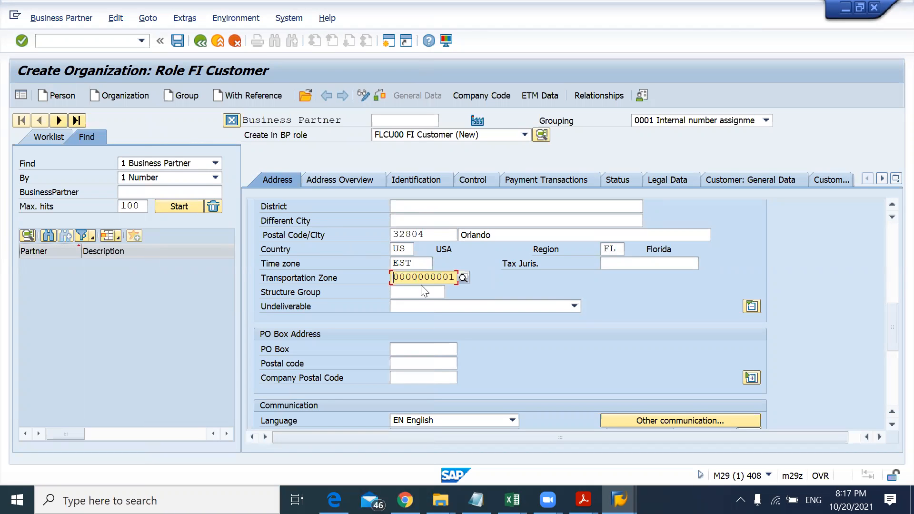
# Step: Switch to the company code data and enter US00 as the company code, confirming it
pyautogui.hotkey('alt', 'Tab')
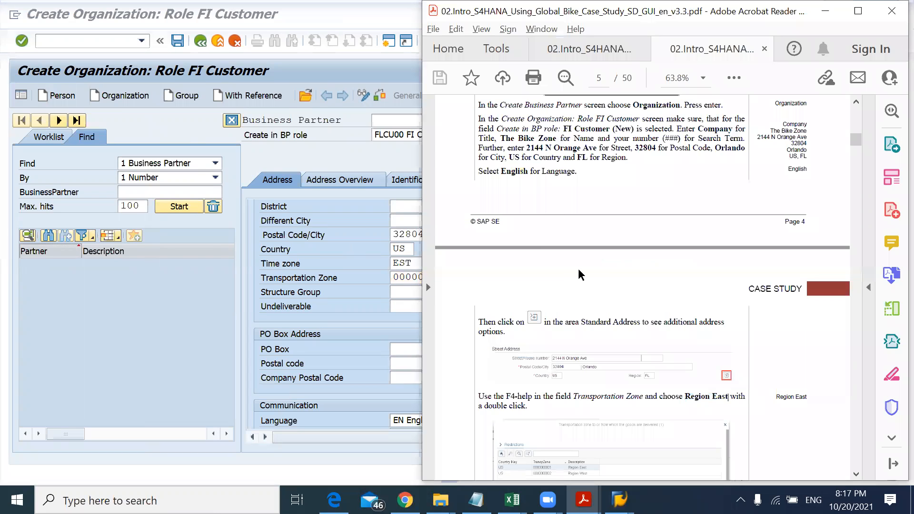
pyautogui.scroll(-10, 577, 268)
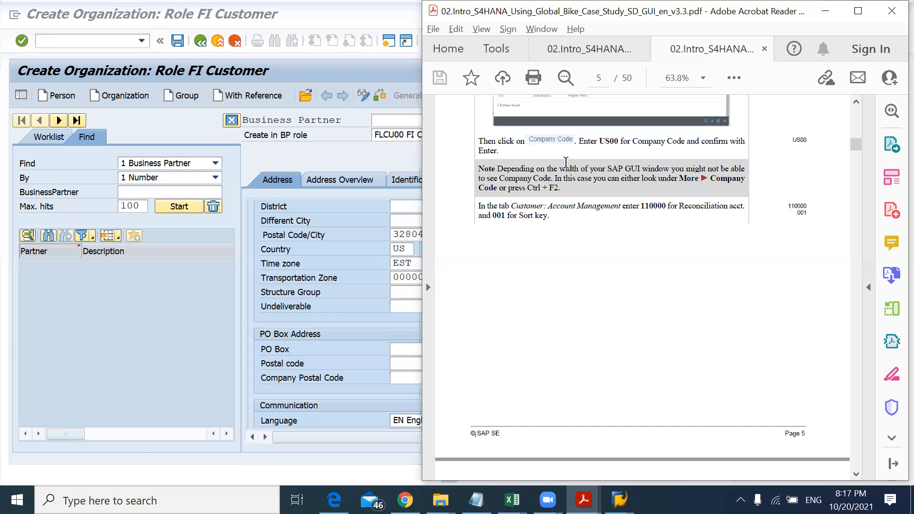
pyautogui.hotkey('alt', 'Tab')
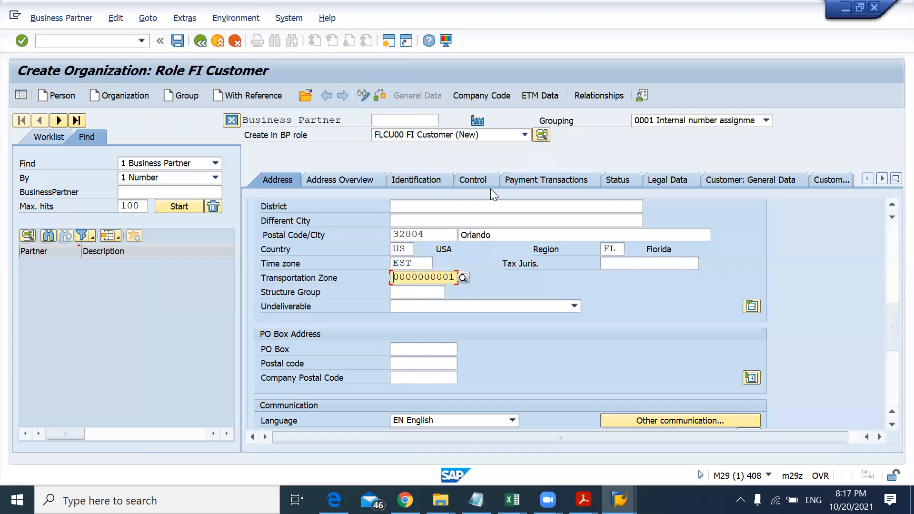
pyautogui.click(485, 99)
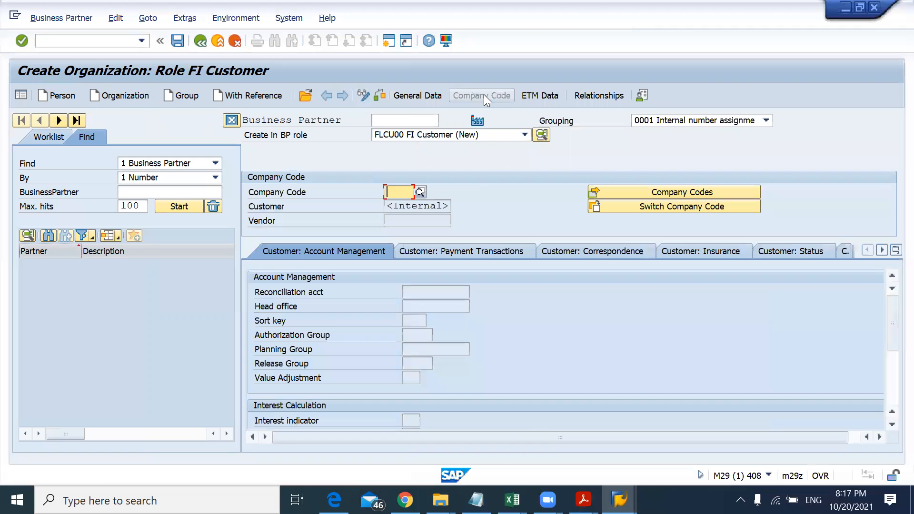
pyautogui.hotkey('alt', 'Tab')
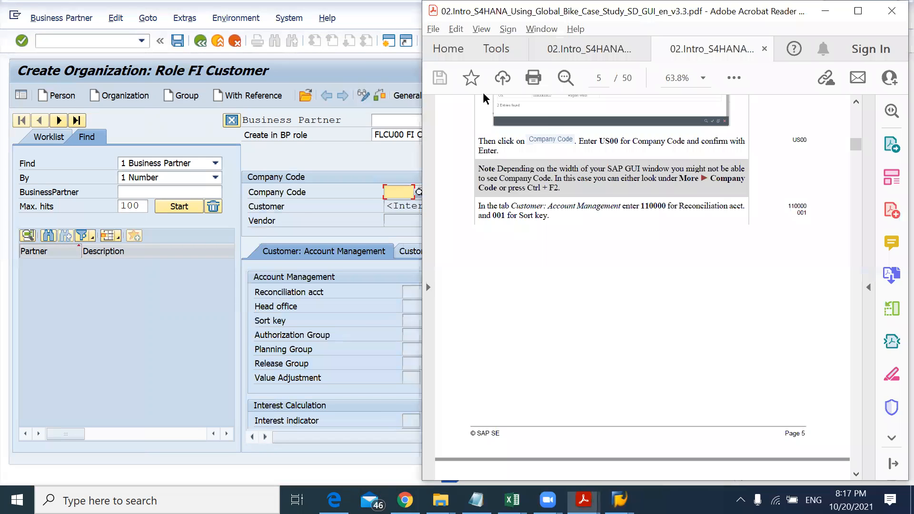
pyautogui.doubleClick(608, 143)
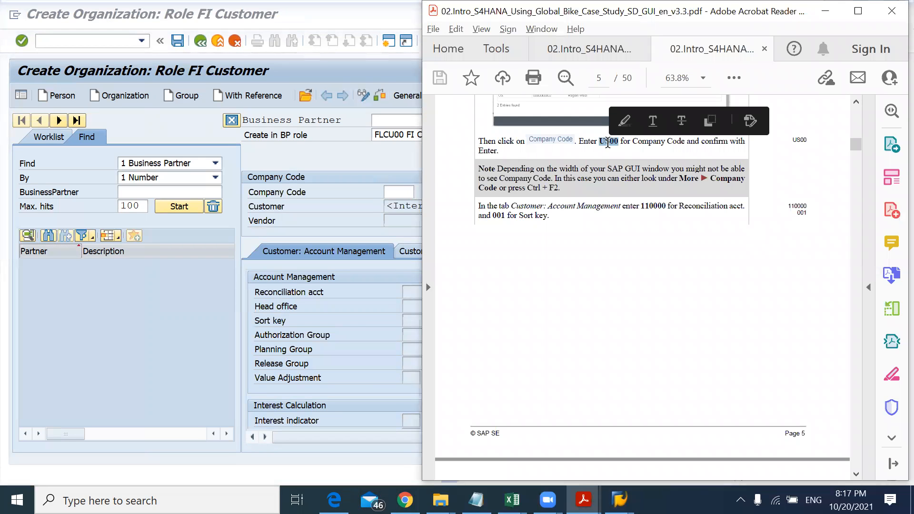
pyautogui.hotkey('alt', 'Tab')
pyautogui.write('US00')
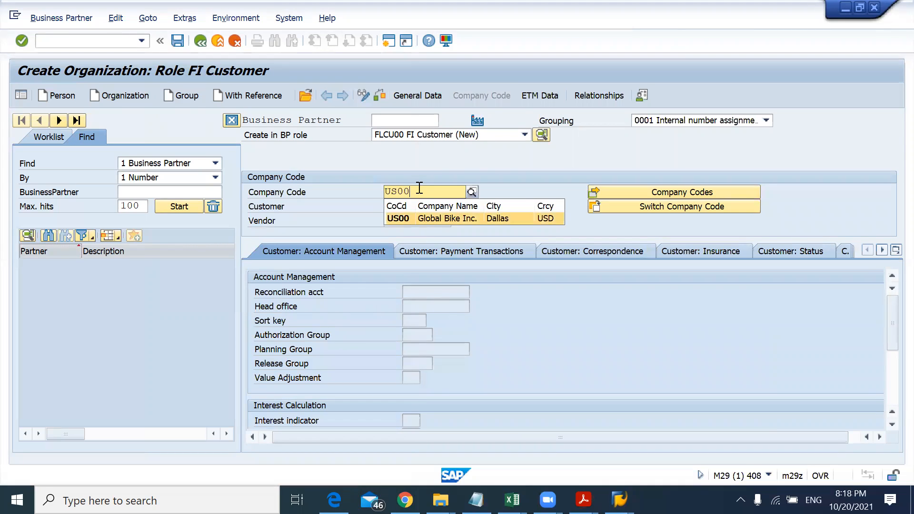
pyautogui.click(410, 219)
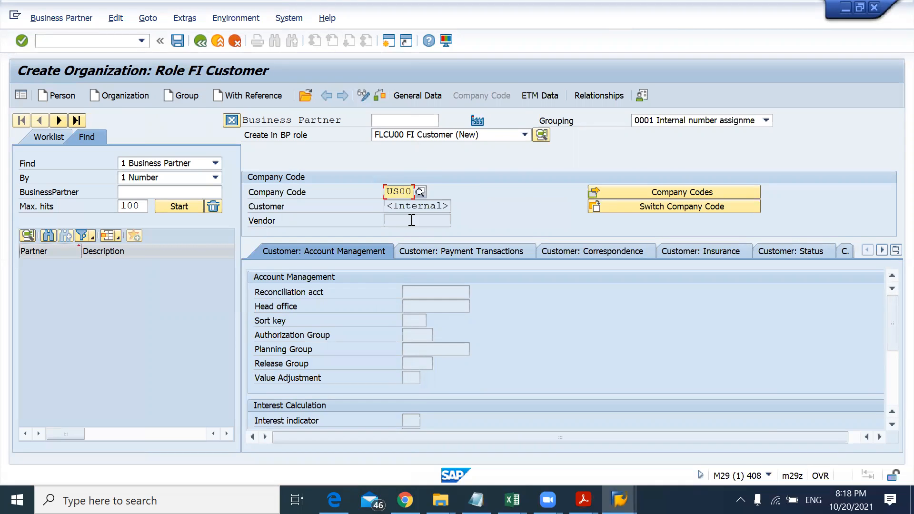
pyautogui.press('Return')
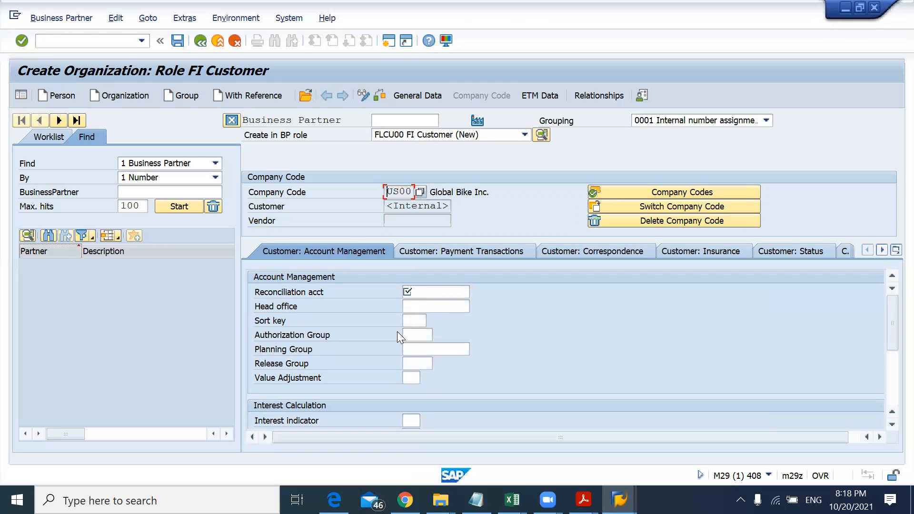
# Step: Copy 110000 from the case study into the reconciliation account field
pyautogui.hotkey('alt', 'Tab')
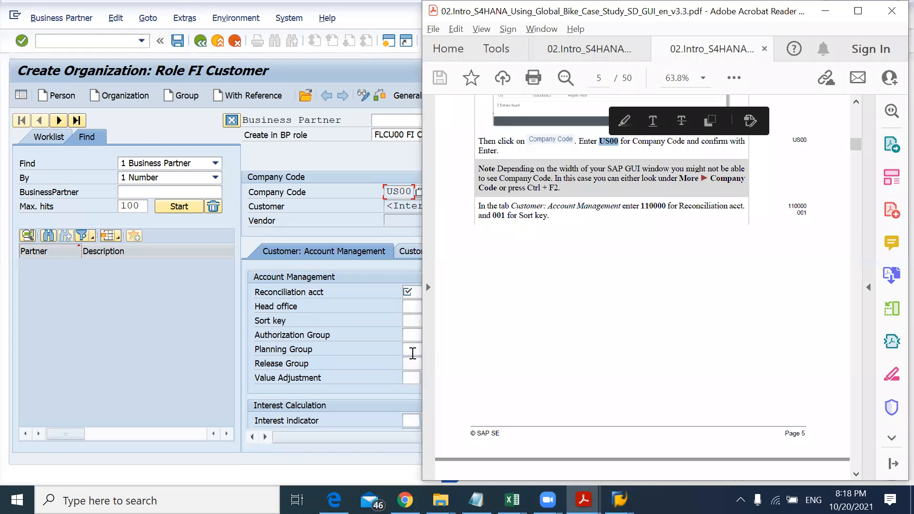
pyautogui.doubleClick(653, 206)
pyautogui.hotkey('ctrl', 'c')
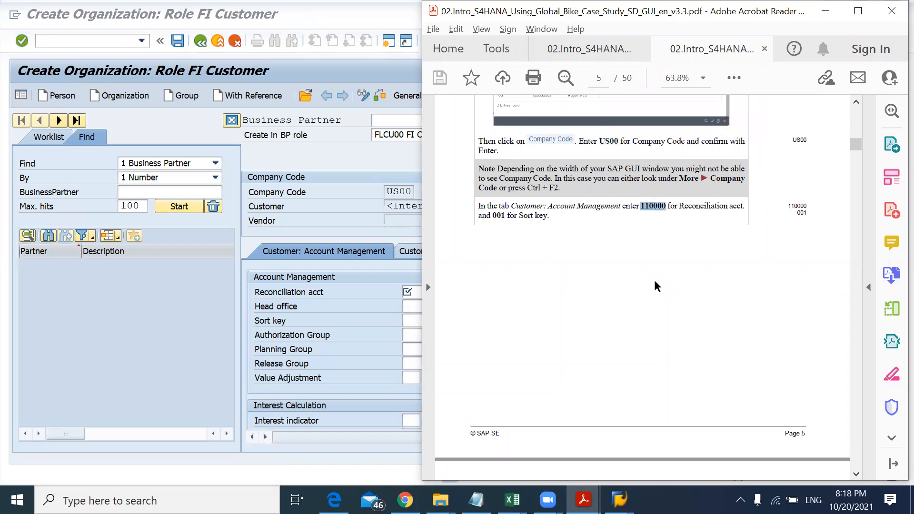
pyautogui.hotkey('alt', 'Tab')
pyautogui.click(439, 291)
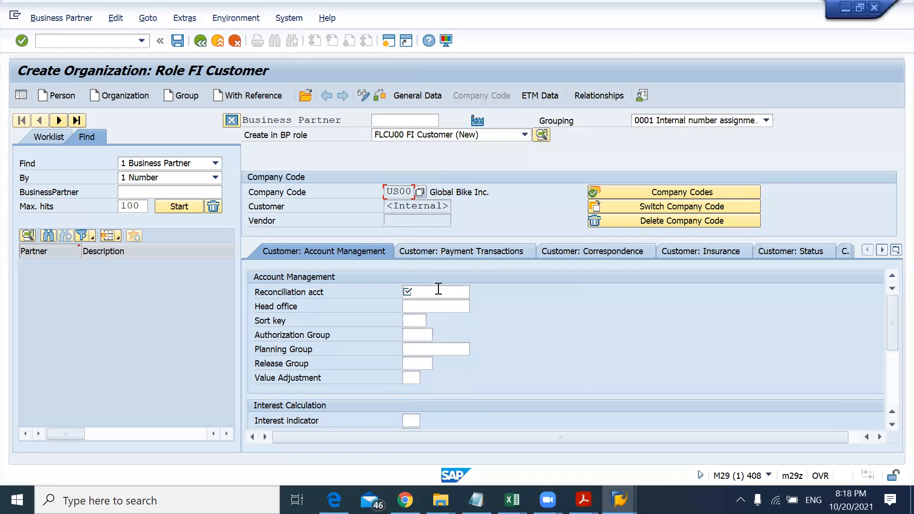
pyautogui.hotkey('ctrl', 'v')
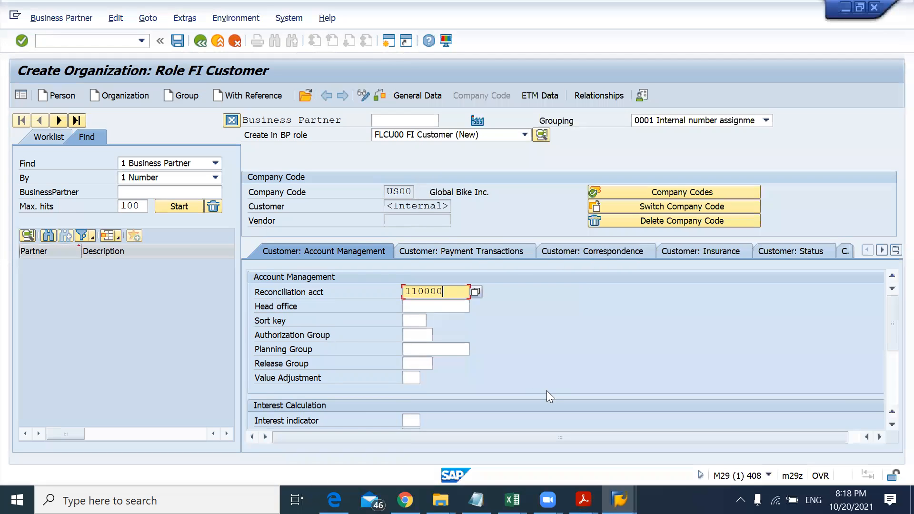
# Step: Set the sort key to 001 Posting date, picking it from the value list
pyautogui.hotkey('alt', 'Tab')
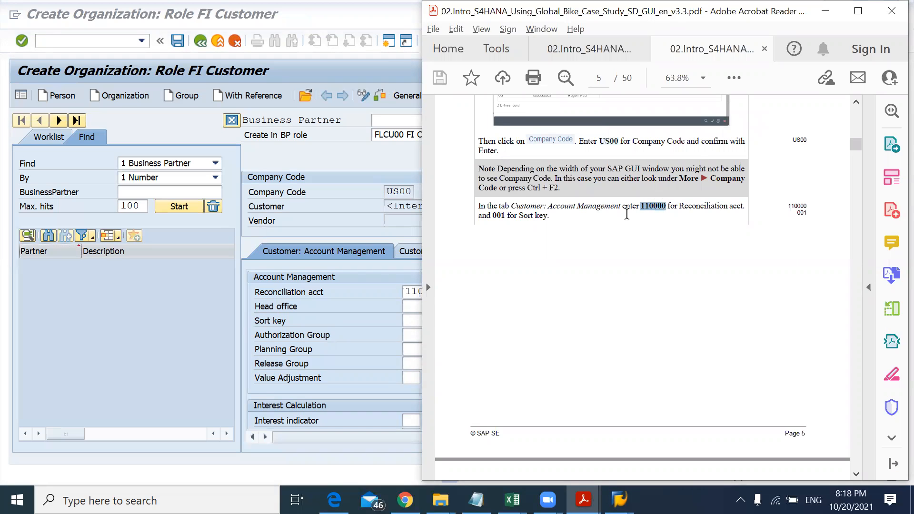
pyautogui.moveTo(491, 216); pyautogui.dragTo(502, 213)
pyautogui.hotkey('alt', 'Tab')
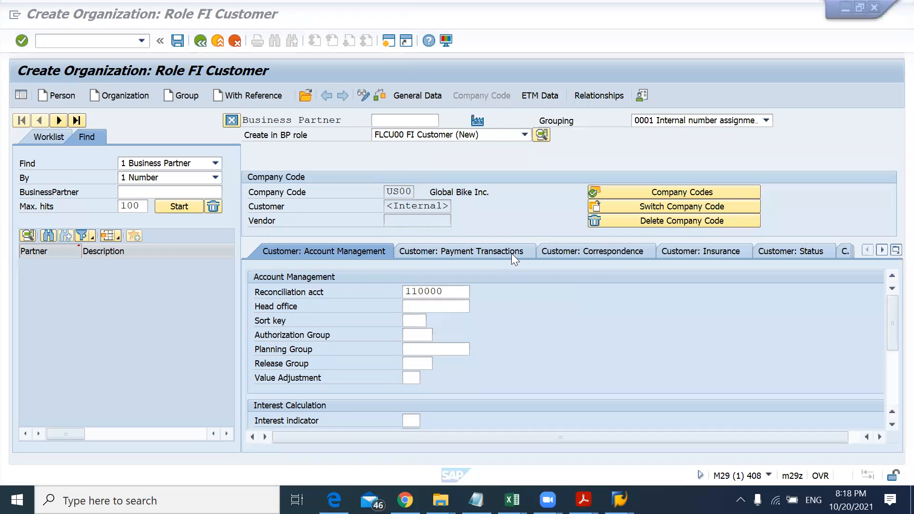
pyautogui.click(408, 319)
pyautogui.press('F1')
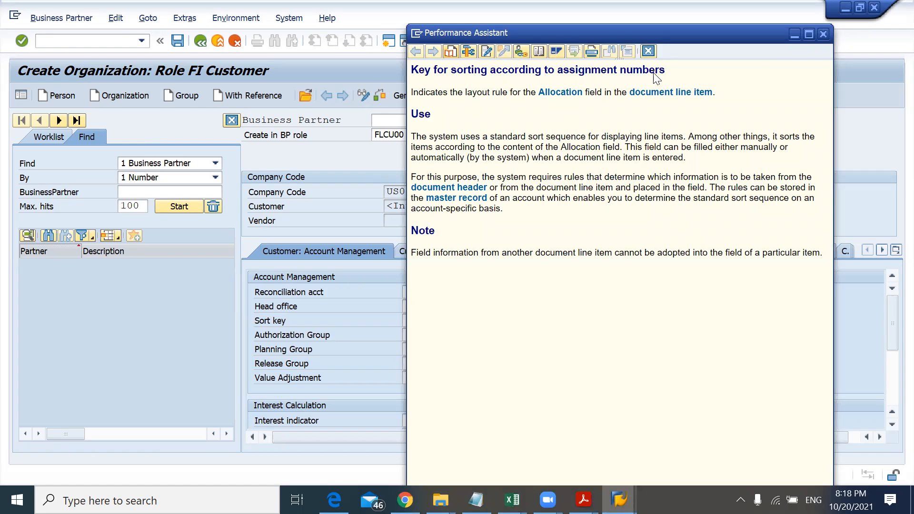
pyautogui.click(827, 38)
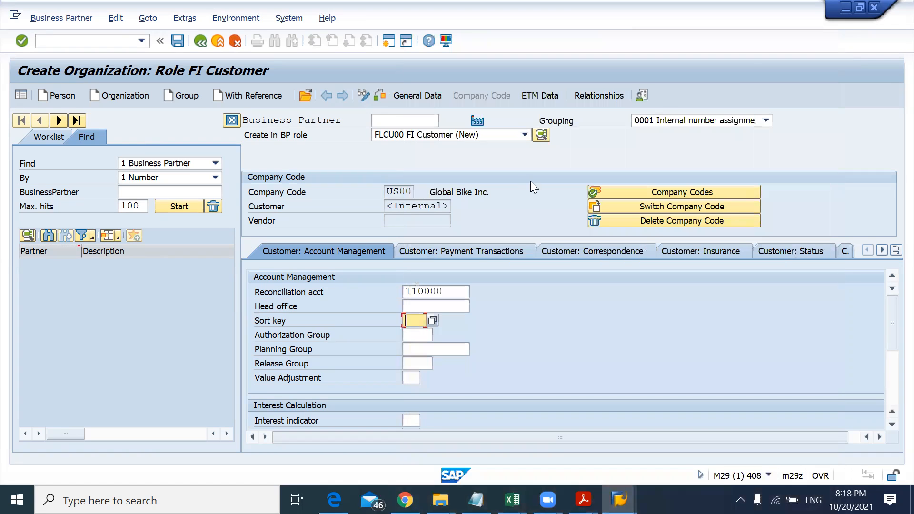
pyautogui.click(433, 320)
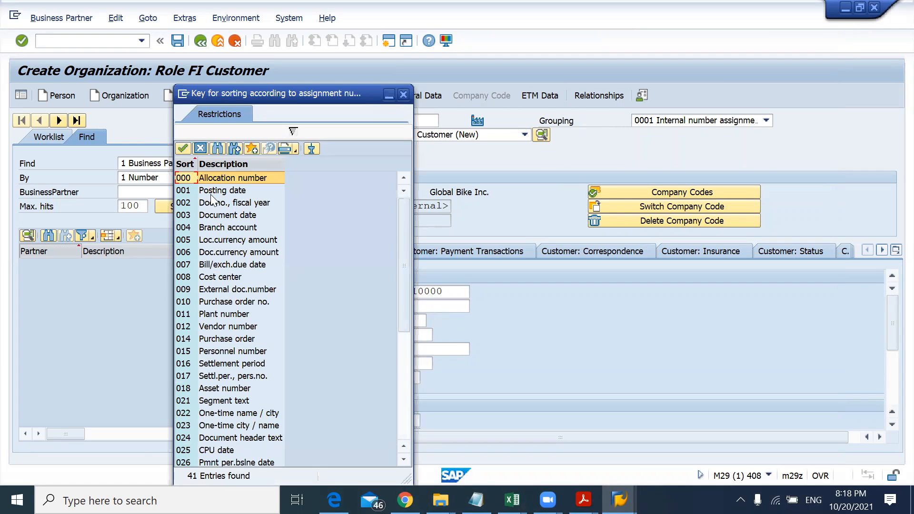
pyautogui.click(238, 191)
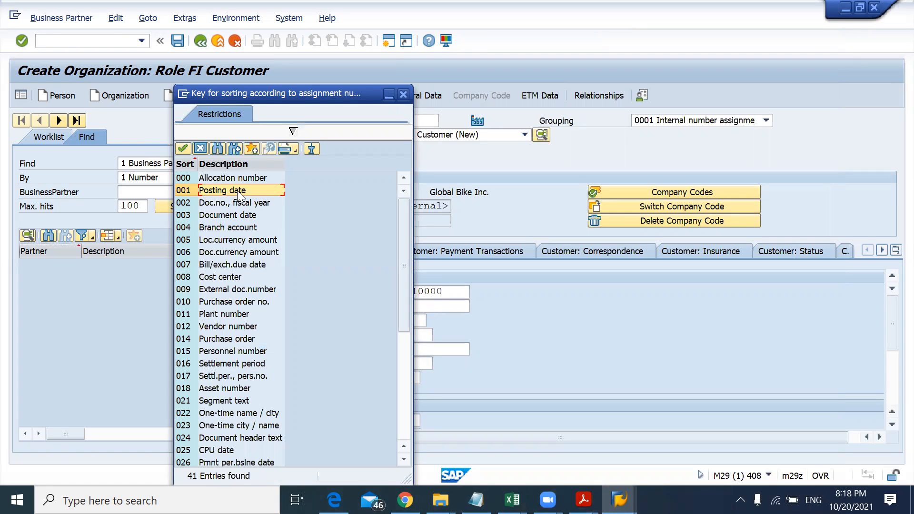
pyautogui.doubleClick(237, 191)
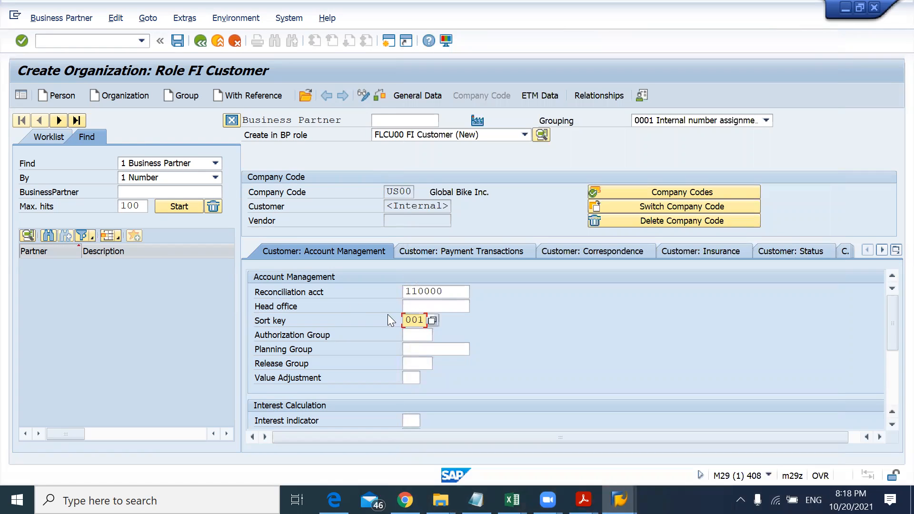
# Step: Open the Customer: Payment Transactions tab as the case study instructs
pyautogui.hotkey('alt', 'Tab')
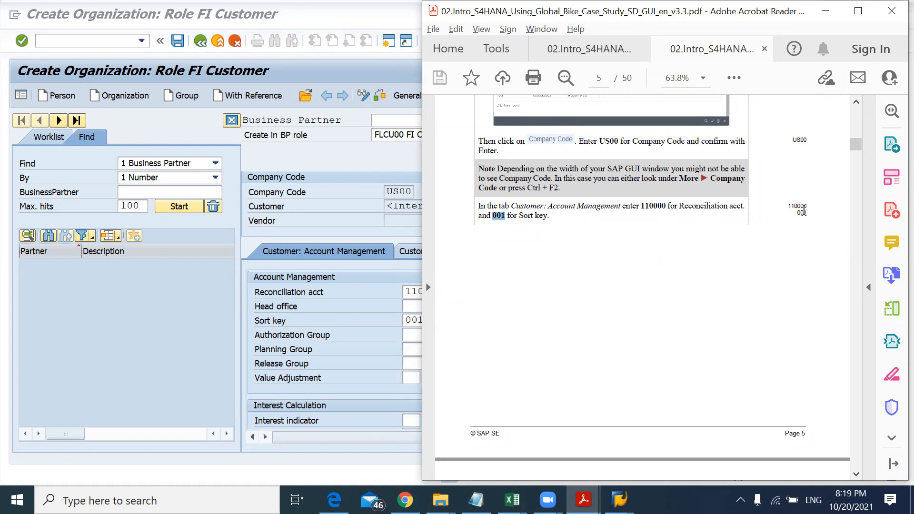
pyautogui.scroll(-5, 807, 248)
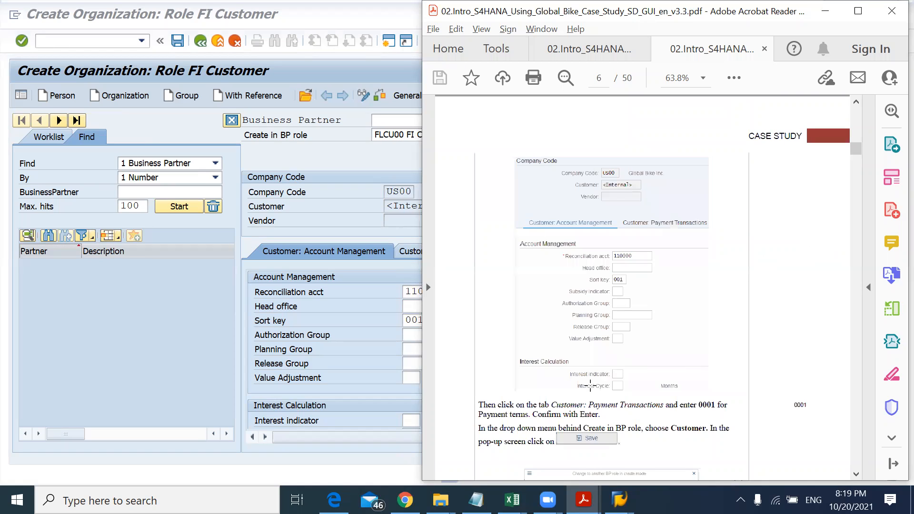
pyautogui.moveTo(589, 405); pyautogui.dragTo(648, 408)
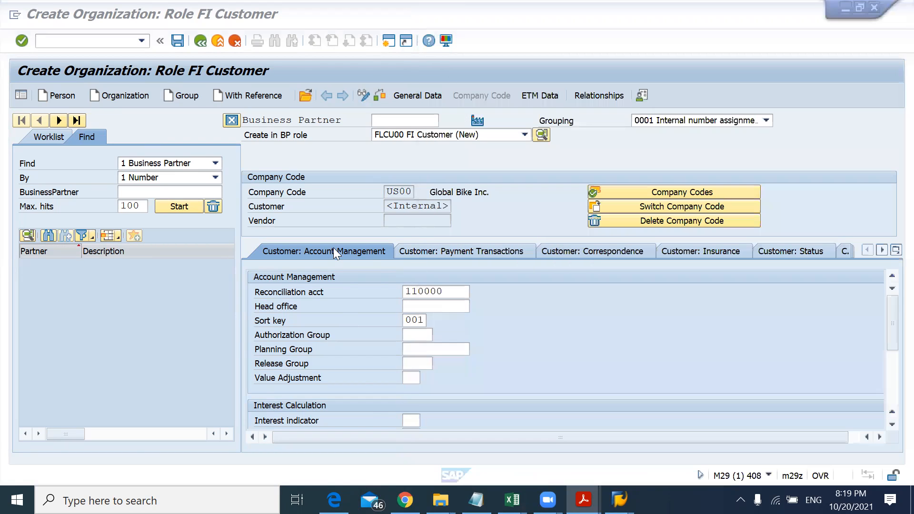
pyautogui.click(333, 255)
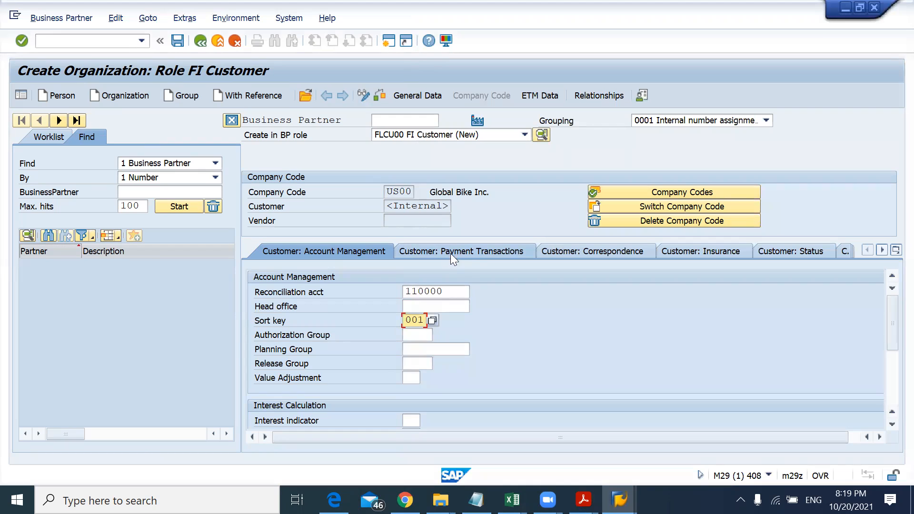
pyautogui.click(472, 249)
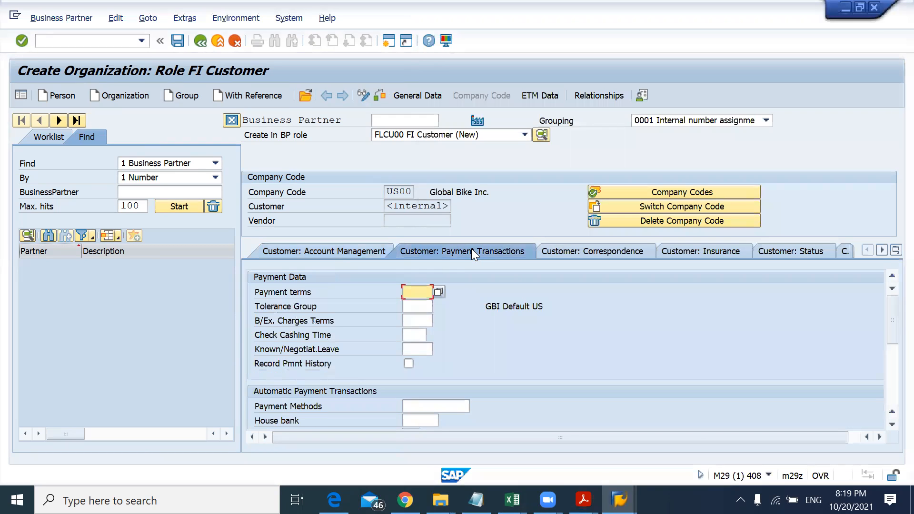
# Step: Enter 0001 as the payment terms, choosing it from the value list, and confirm the entry
pyautogui.hotkey('alt', 'Tab')
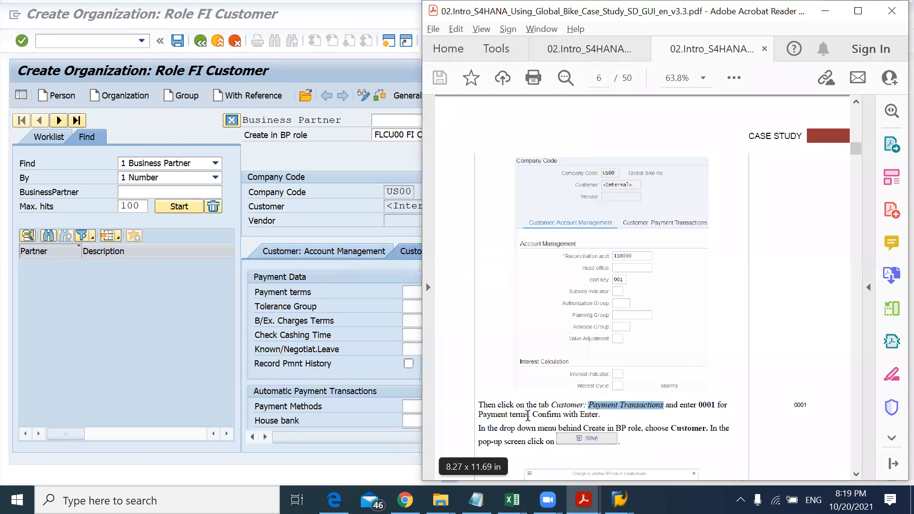
pyautogui.moveTo(530, 415); pyautogui.dragTo(478, 414)
pyautogui.hotkey('alt', 'Tab')
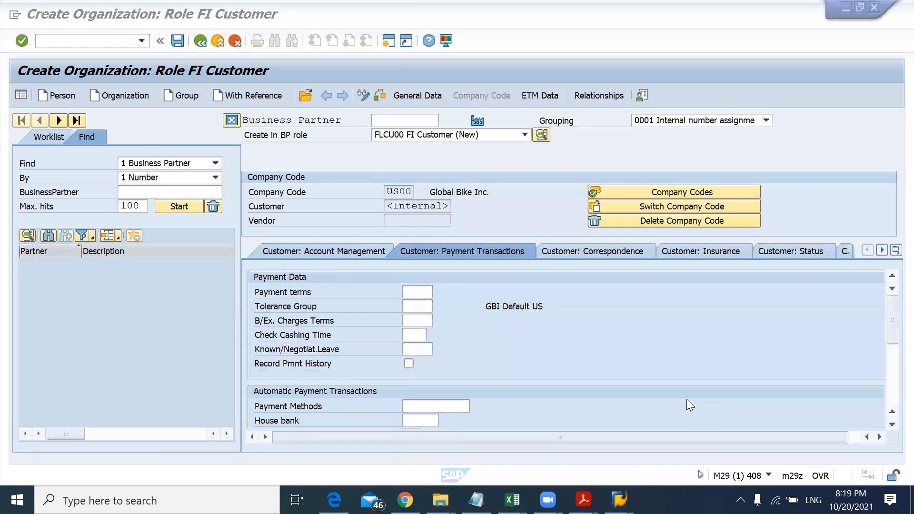
pyautogui.write('00')
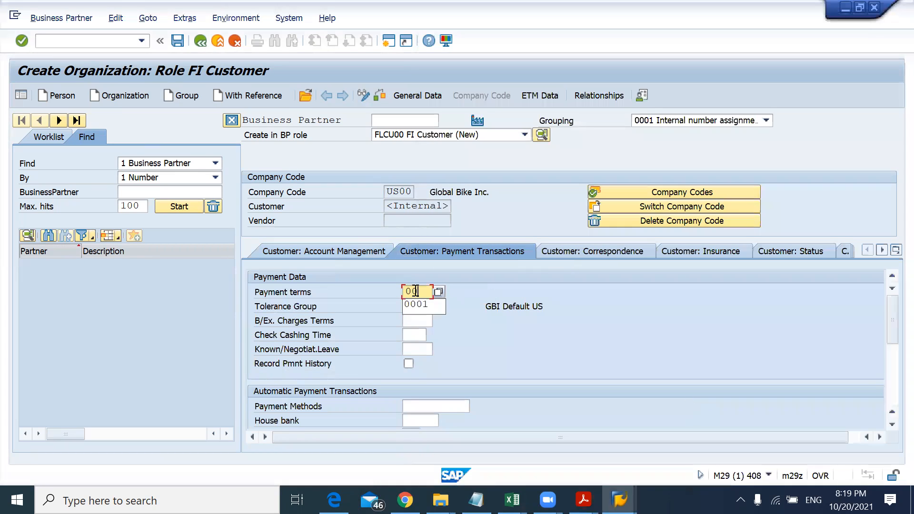
pyautogui.write('01')
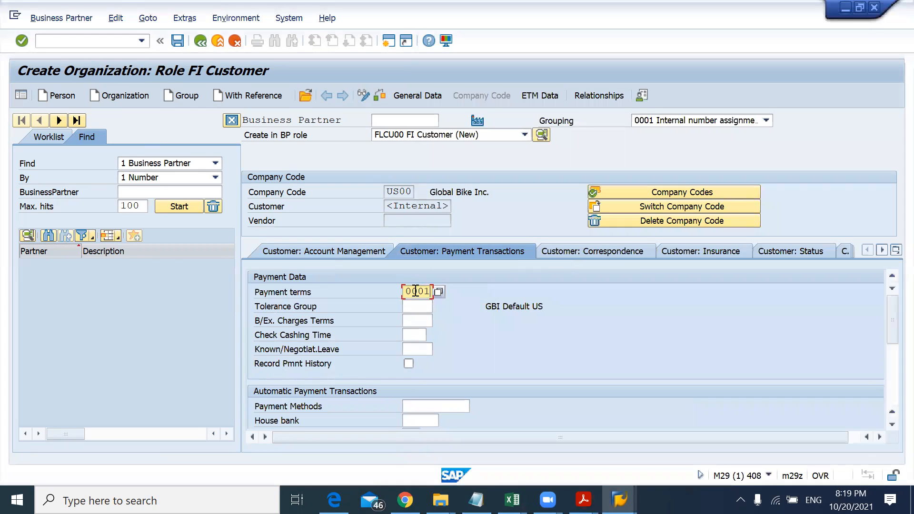
pyautogui.click(438, 292)
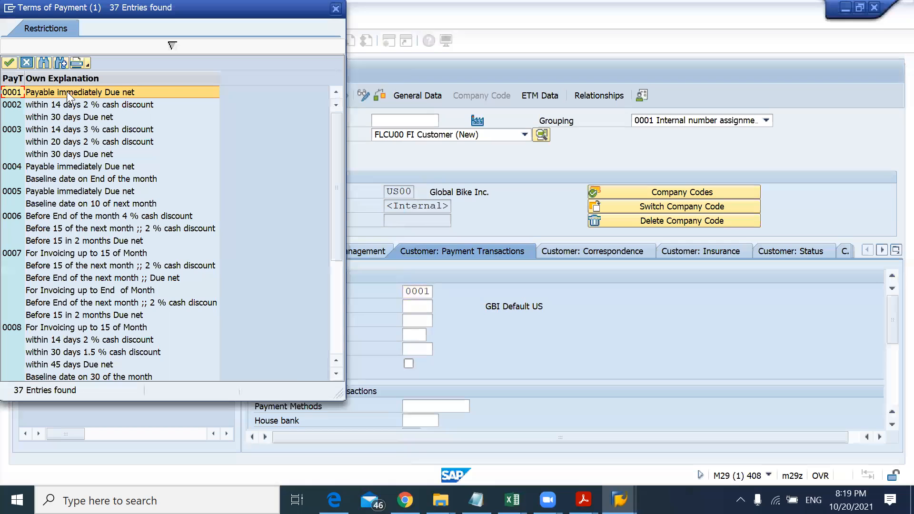
pyautogui.doubleClick(110, 91)
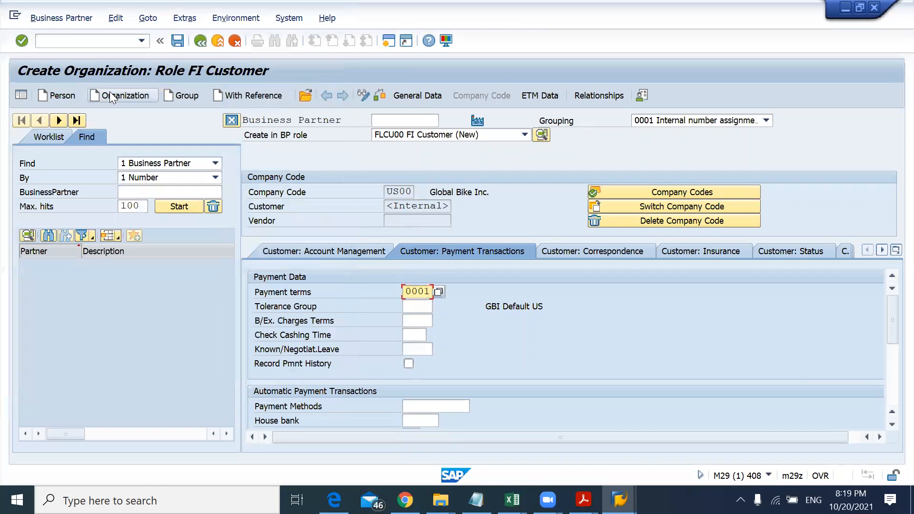
pyautogui.hotkey('alt', 'Tab')
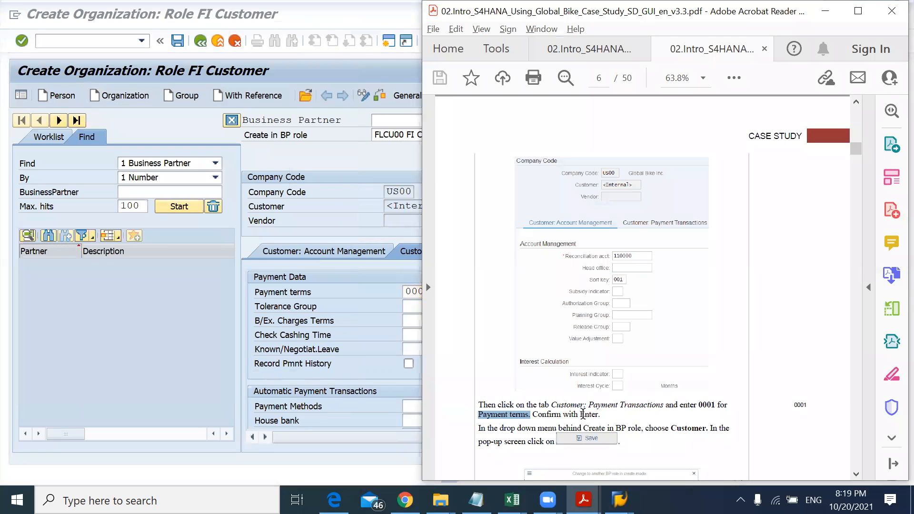
pyautogui.hotkey('alt', 'Tab')
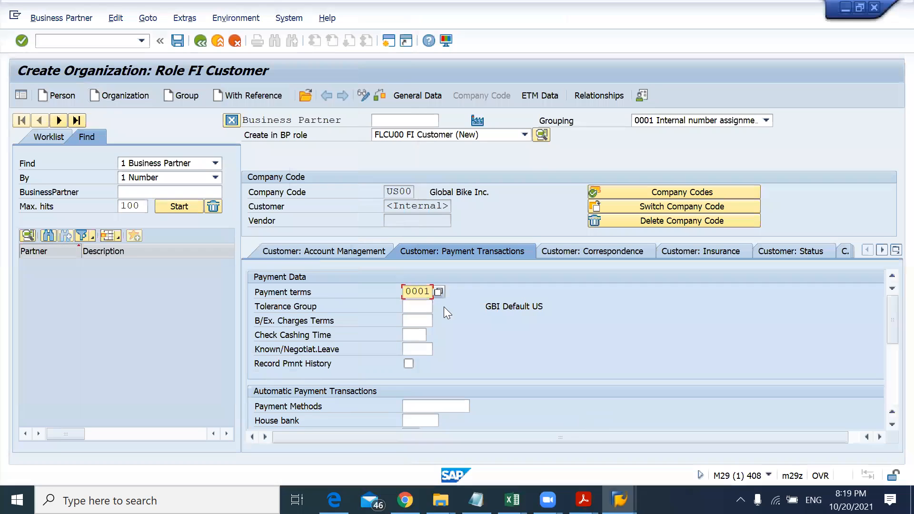
pyautogui.press('Return')
# Step: Change the BP role to FLCU01 Customer, choosing to save the FI Customer data first
pyautogui.hotkey('alt', 'Tab')
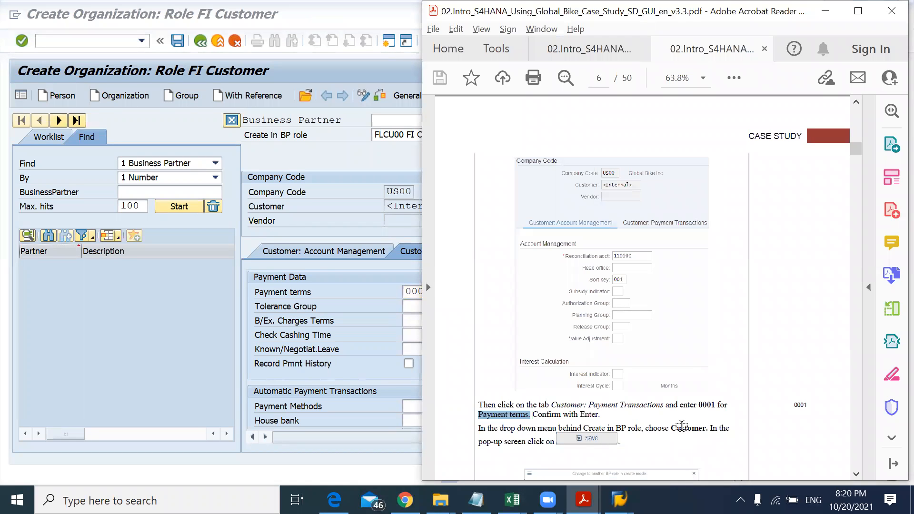
pyautogui.hotkey('alt', 'Tab')
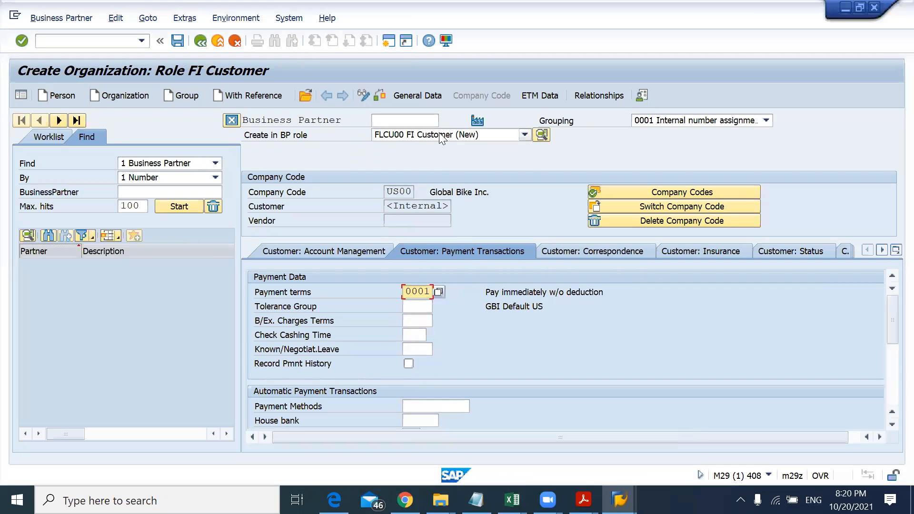
pyautogui.click(439, 135)
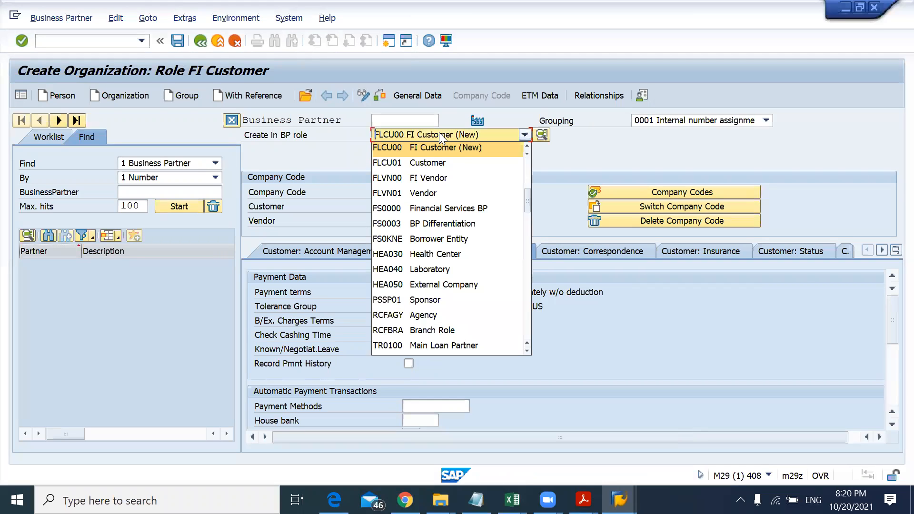
pyautogui.click(438, 162)
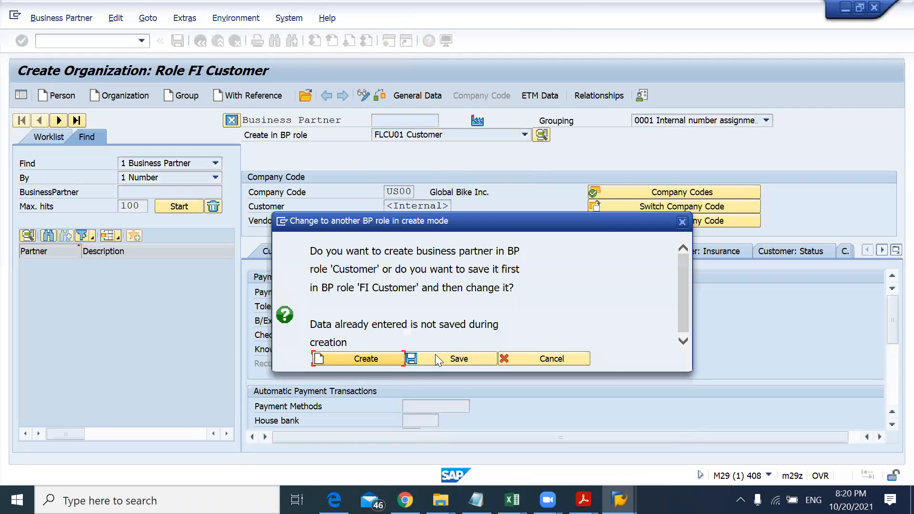
pyautogui.click(440, 360)
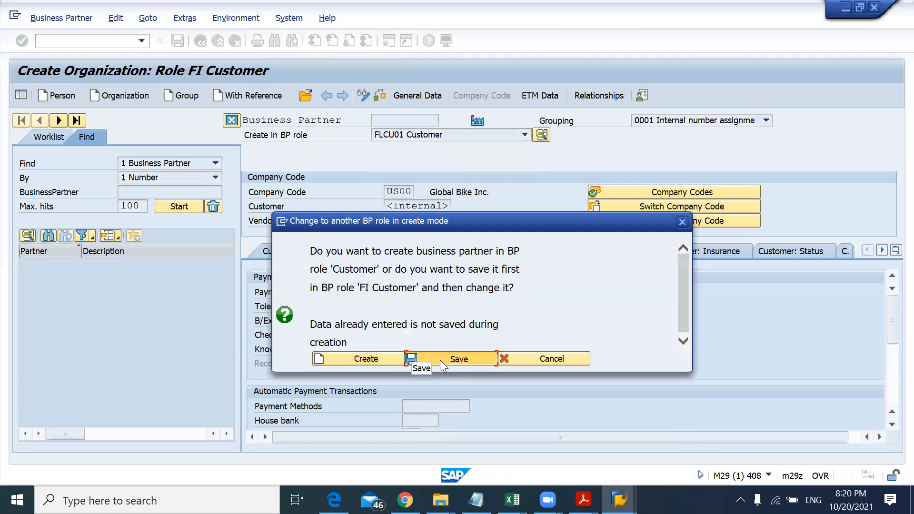
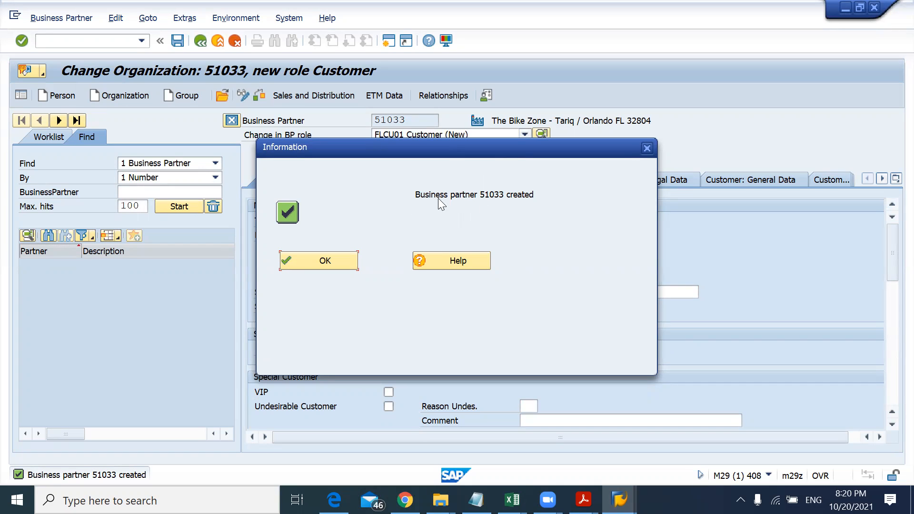
# Step: Open the performance assistant for the 'Business partner 51033 created' message and select its text
pyautogui.doubleClick(99, 476)
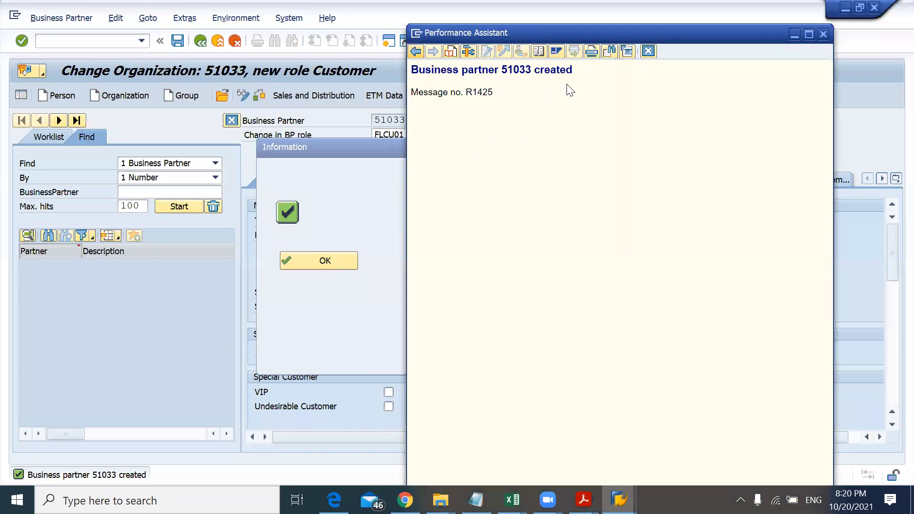
pyautogui.moveTo(572, 71); pyautogui.dragTo(412, 71)
pyautogui.hotkey('ctrl', 'c')
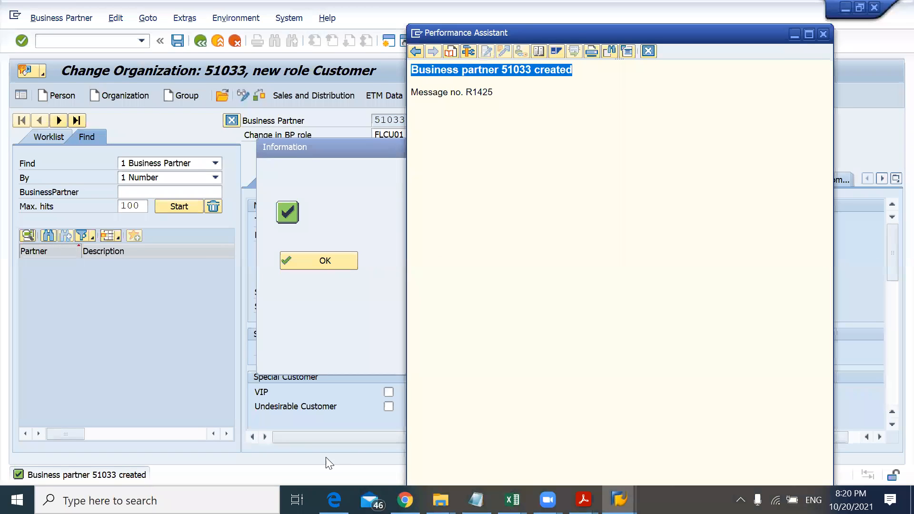
# Step: Switch to Notepad and paste the copied message text into a new document
pyautogui.press('super')
pyautogui.write('notepad')
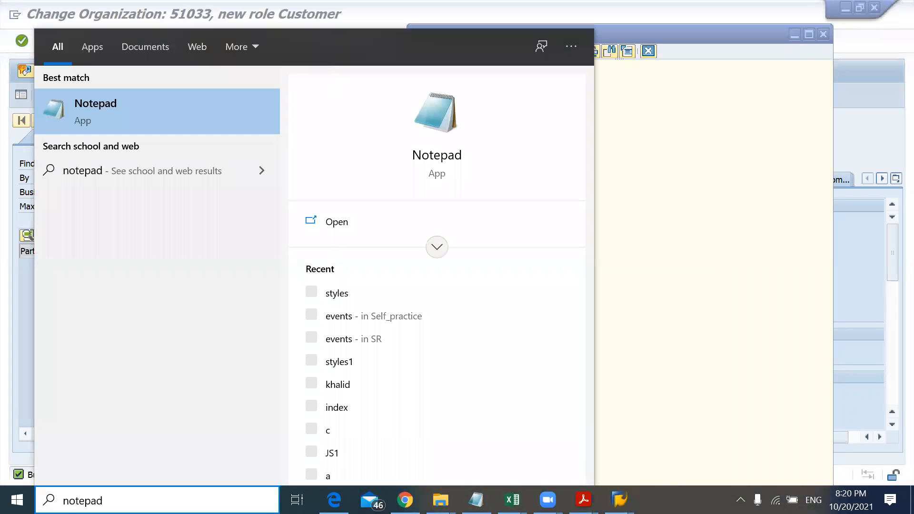
pyautogui.press('Return')
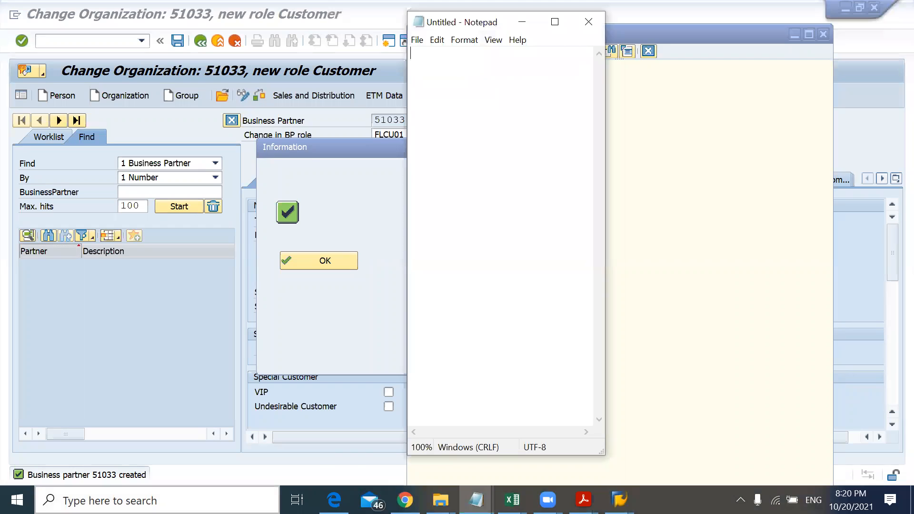
pyautogui.hotkey('ctrl', 'v')
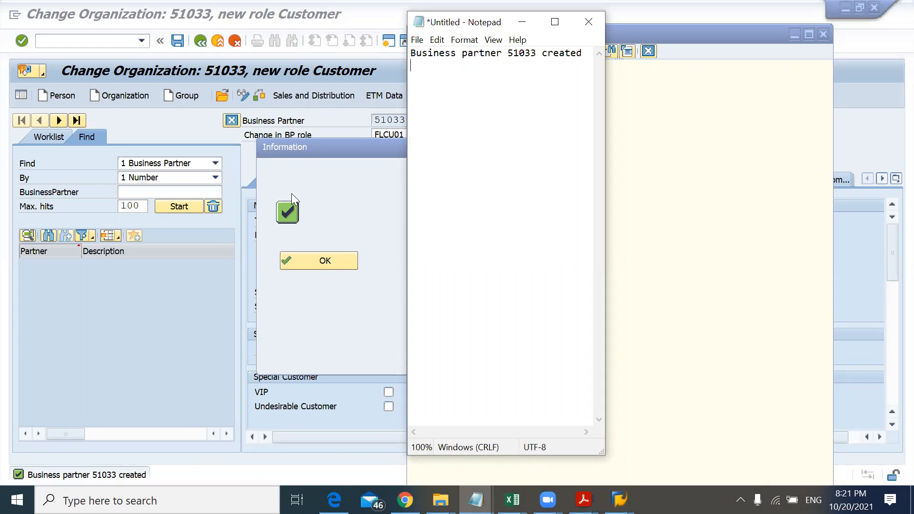
# Step: Copy the message text from the performance assistant again and paste it onto a second line in Notepad
pyautogui.moveTo(466, 22); pyautogui.dragTo(244, 84)
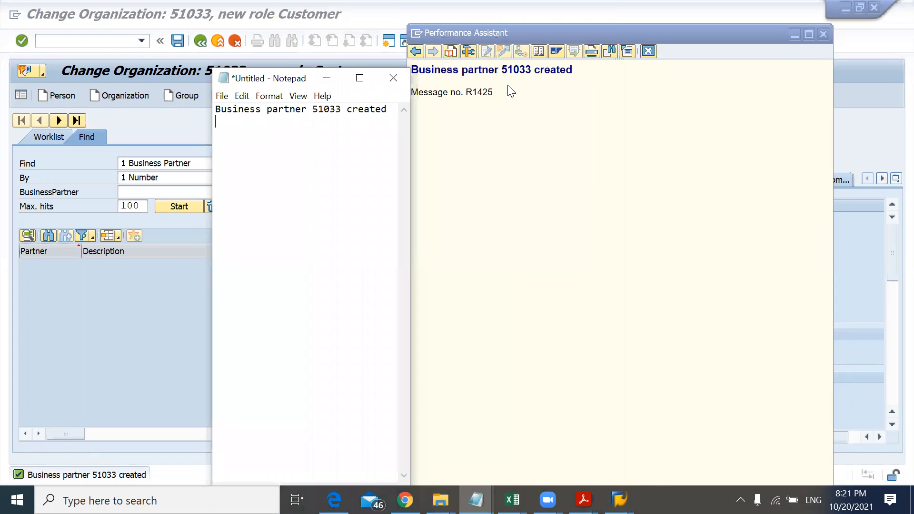
pyautogui.click(454, 76)
pyautogui.tripleClick(453, 76)
pyautogui.hotkey('ctrl', 'c')
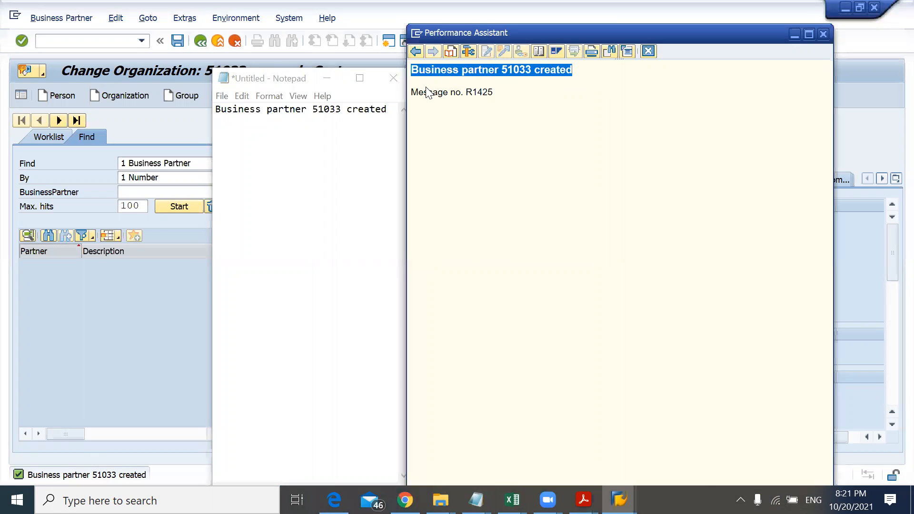
pyautogui.click(340, 138)
pyautogui.hotkey('ctrl', 'v')
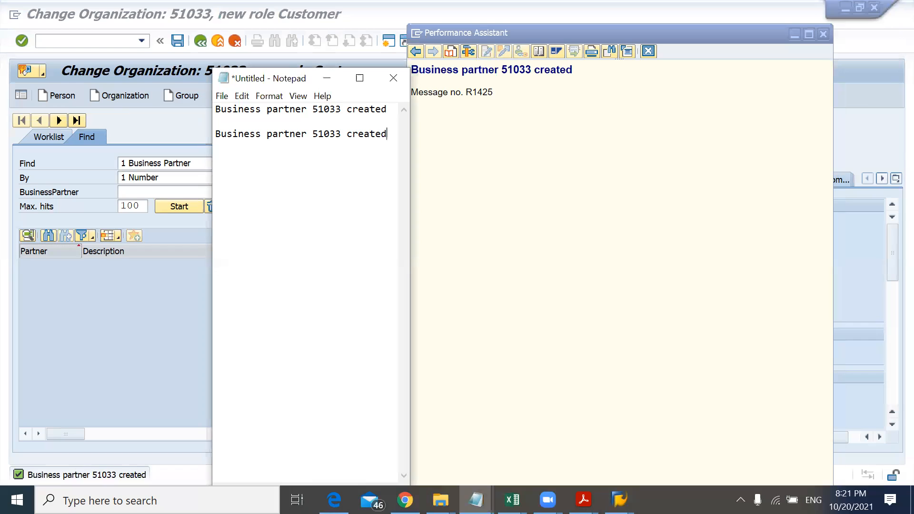
# Step: Add the notes 'CTRL + C copy' and 'CTRL + V paste' on separate lines in Notepad
pyautogui.press('Return')
pyautogui.write('CTRL + C')
pyautogui.press('Return')
pyautogui.write('CTRL + V   paste')
pyautogui.press('Up')
pyautogui.write('copy')
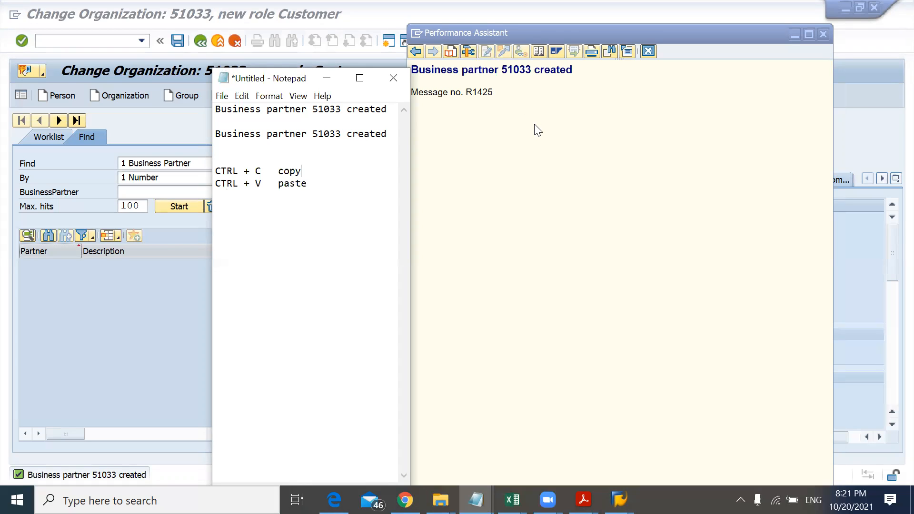
# Step: Close the performance assistant and restore the SAP window to a smaller size beside the case study
pyautogui.hotkey('alt', 'Tab')
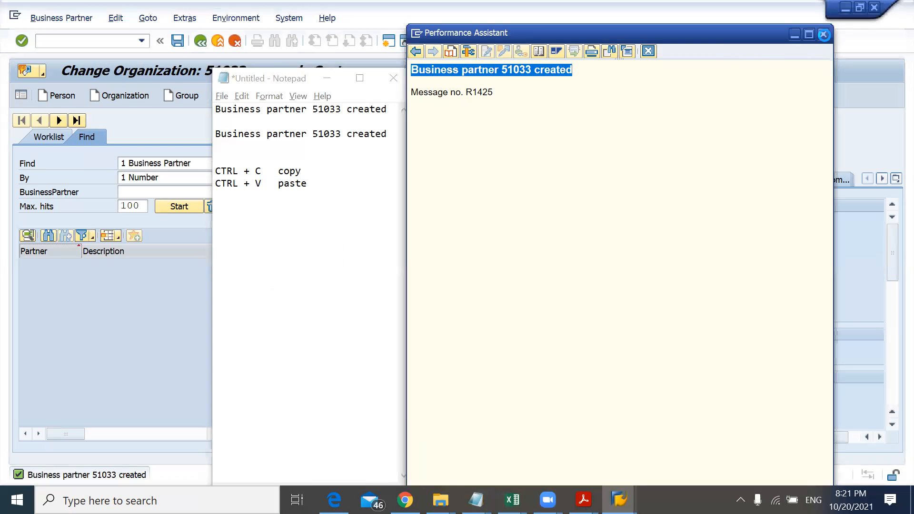
pyautogui.click(824, 35)
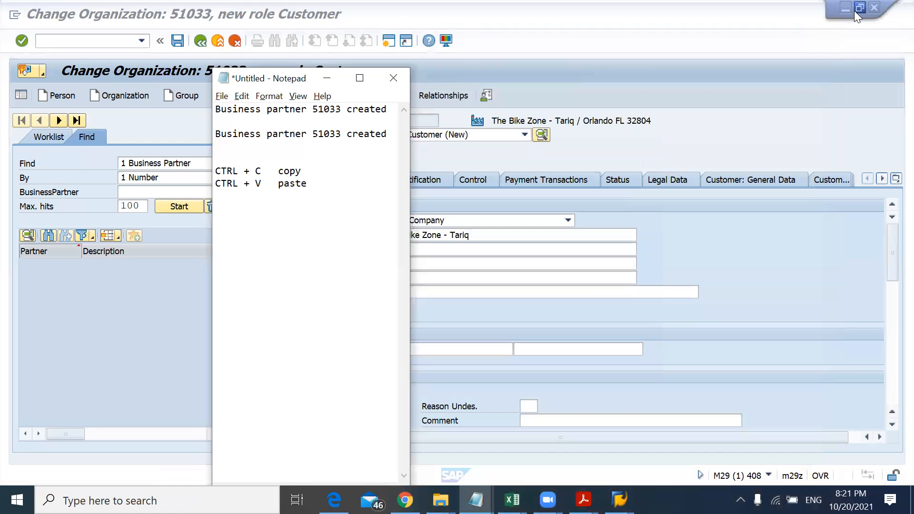
pyautogui.click(854, 11)
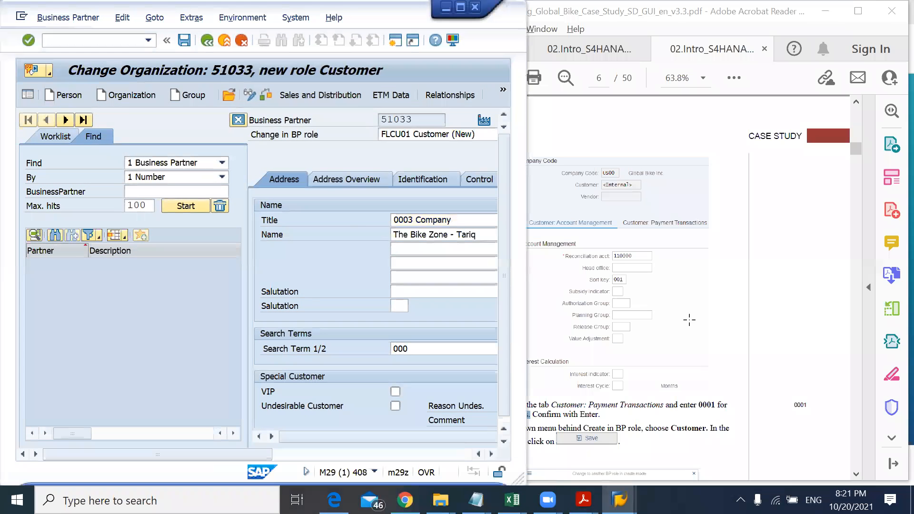
# Step: Open the Sales and Distribution data for business partner 51033 as the case study instructs
pyautogui.click(689, 320)
pyautogui.scroll(-8, 691, 323)
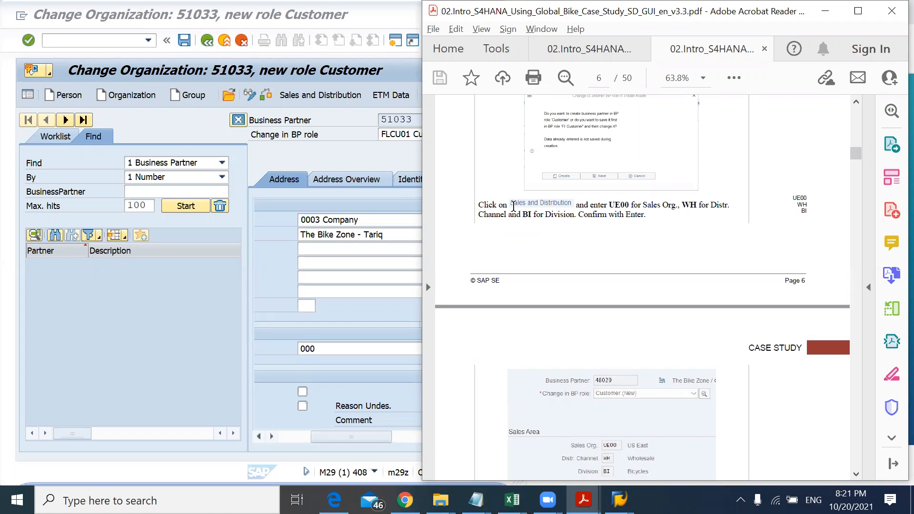
pyautogui.click(319, 153)
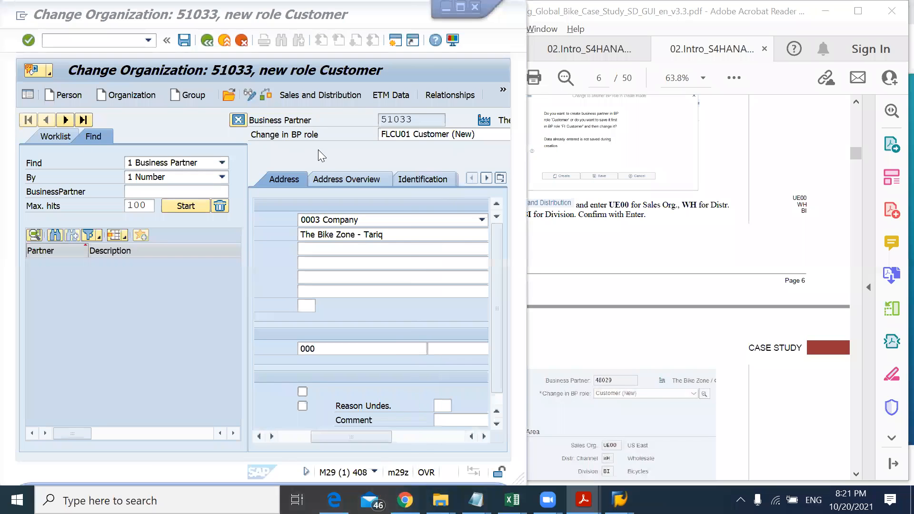
pyautogui.click(320, 98)
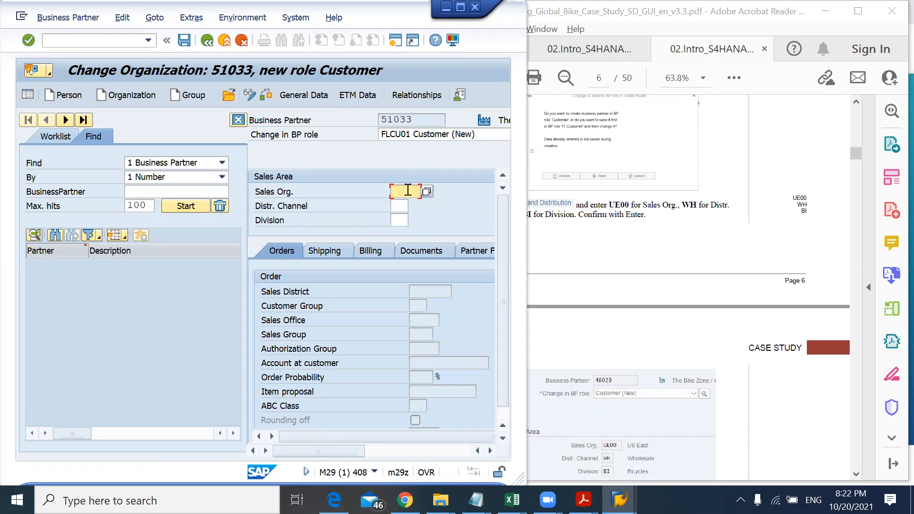
# Step: Enter UE00 as the sales organization and confirm it
pyautogui.write('UE00')
pyautogui.press('Return')
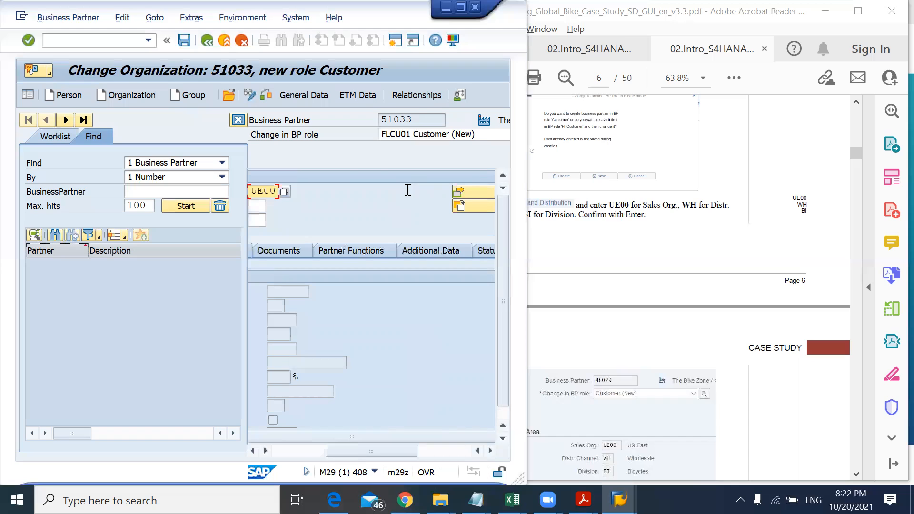
pyautogui.press('Tab')
pyautogui.press('Tab')
pyautogui.moveTo(361, 450); pyautogui.dragTo(312, 448)
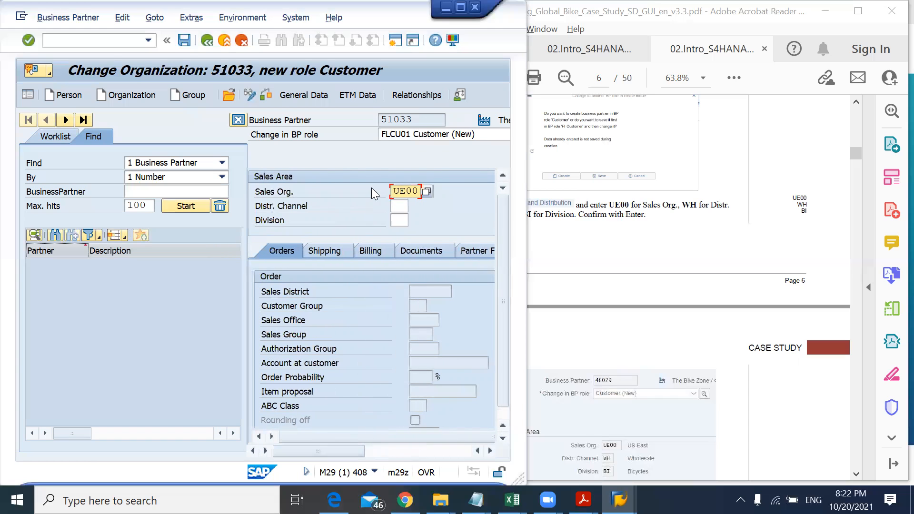
# Step: Pick distribution channel WH with division BI Bicycles from the distribution channel value list
pyautogui.click(403, 206)
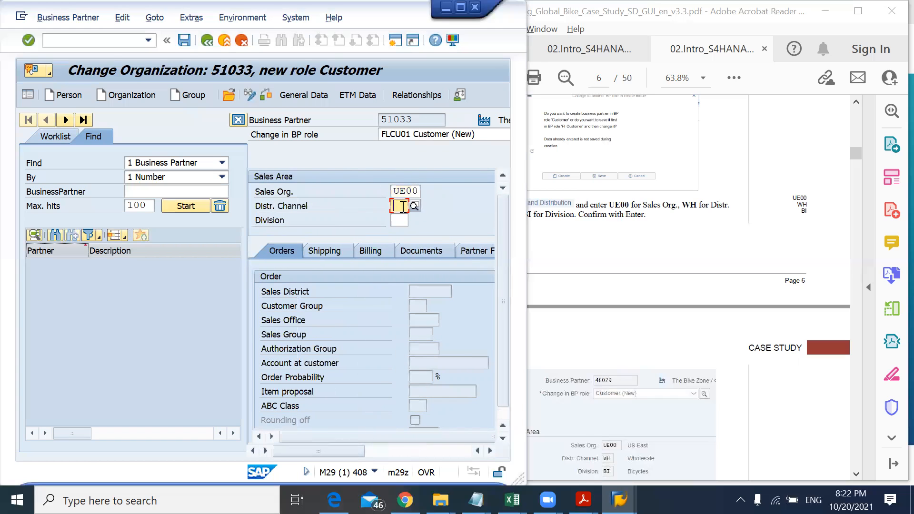
pyautogui.click(414, 206)
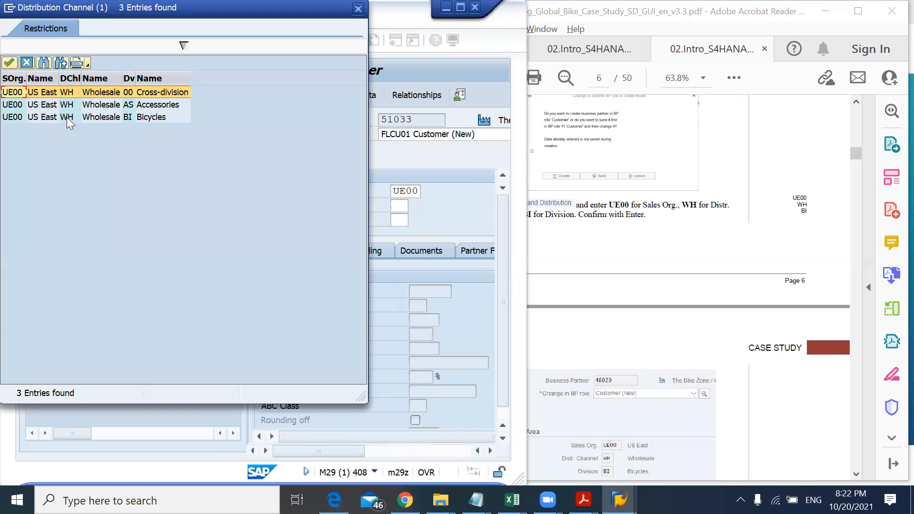
pyautogui.doubleClick(14, 117)
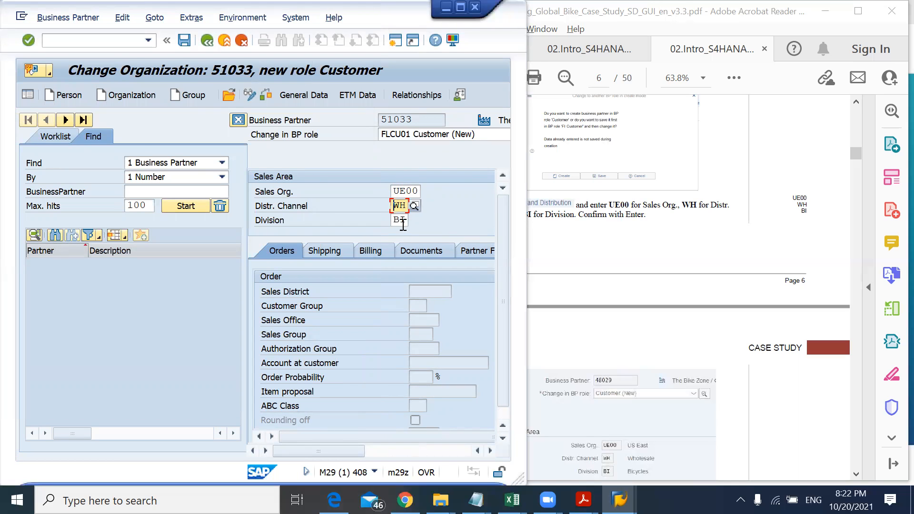
# Step: Confirm the sales area UE00, WH and BI after checking the case study instruction
pyautogui.click(573, 215)
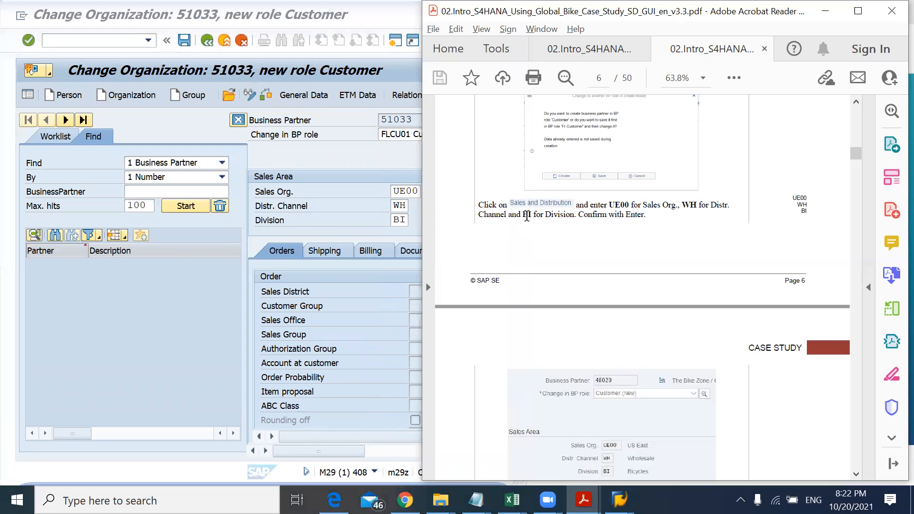
pyautogui.click(527, 216)
pyautogui.click(399, 219)
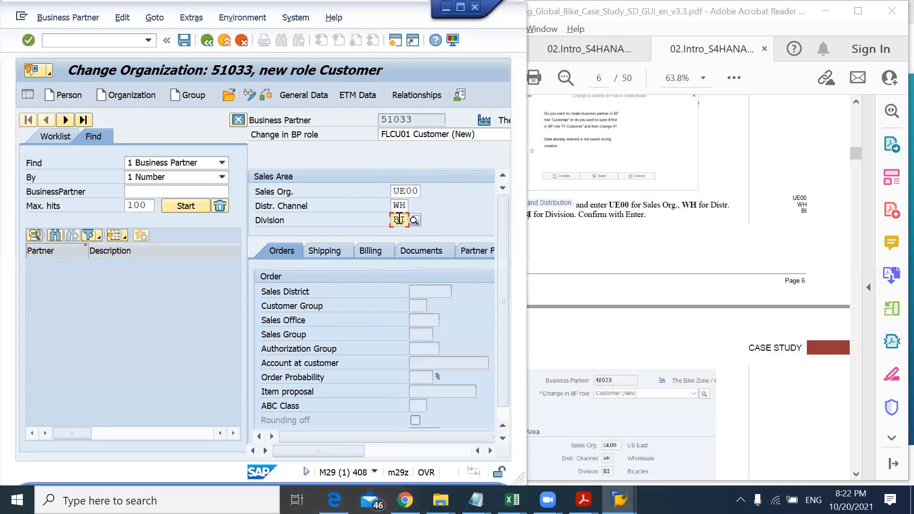
pyautogui.click(580, 216)
pyautogui.moveTo(584, 216); pyautogui.dragTo(643, 216)
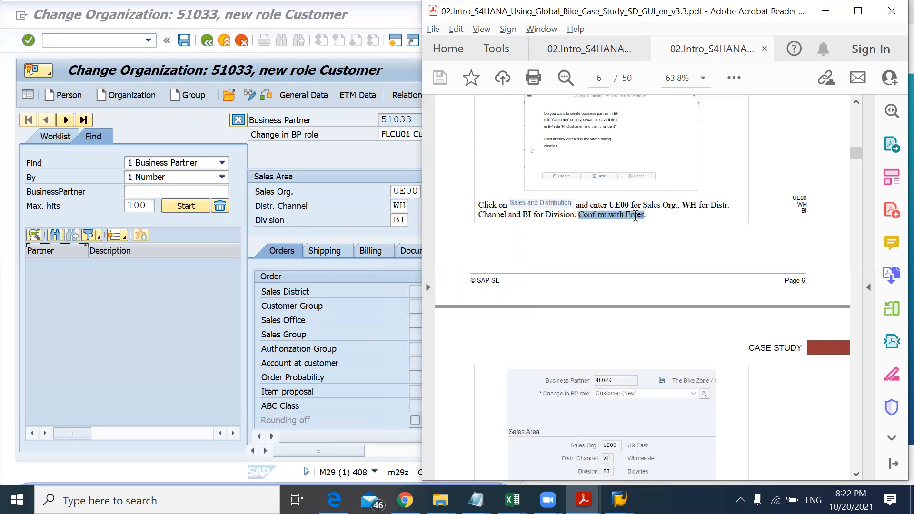
pyautogui.click(403, 220)
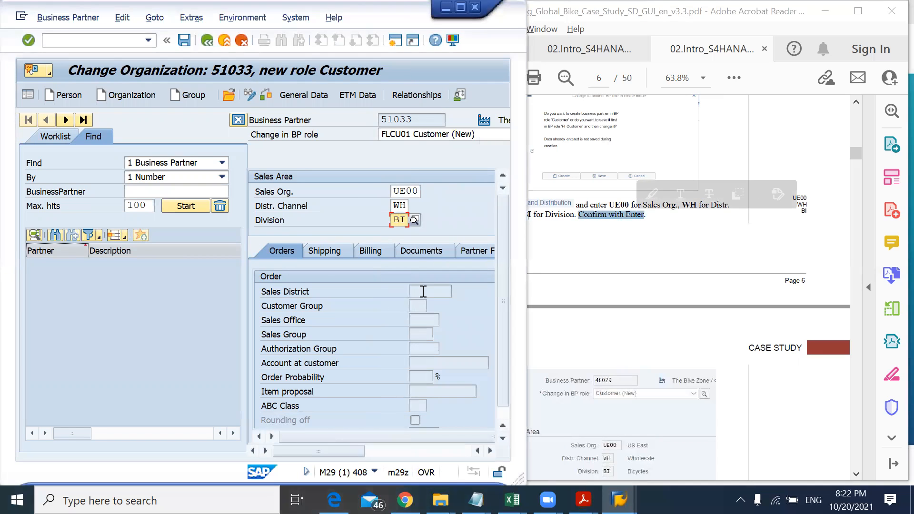
pyautogui.click(415, 291)
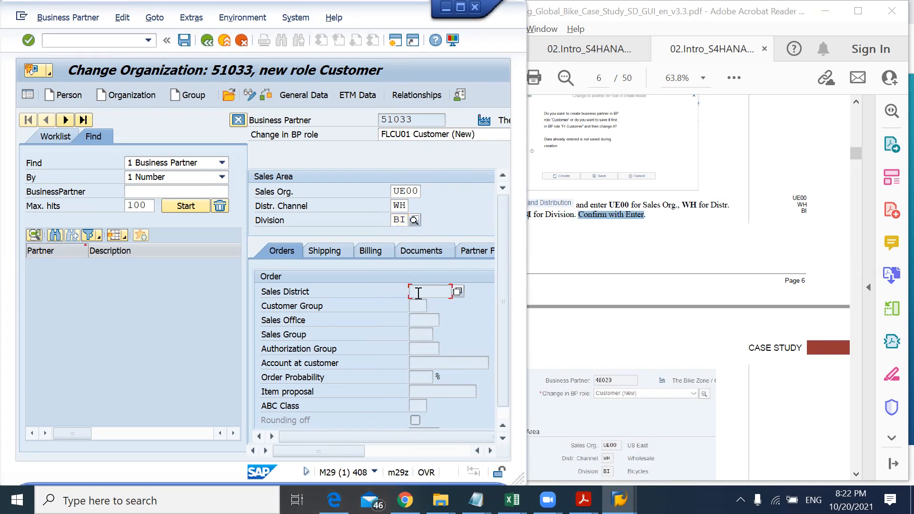
pyautogui.click(397, 219)
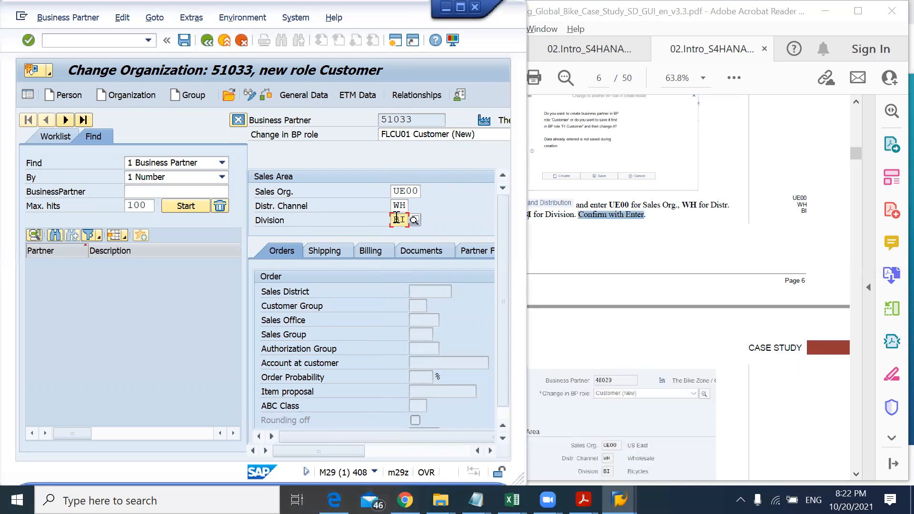
pyautogui.press('Return')
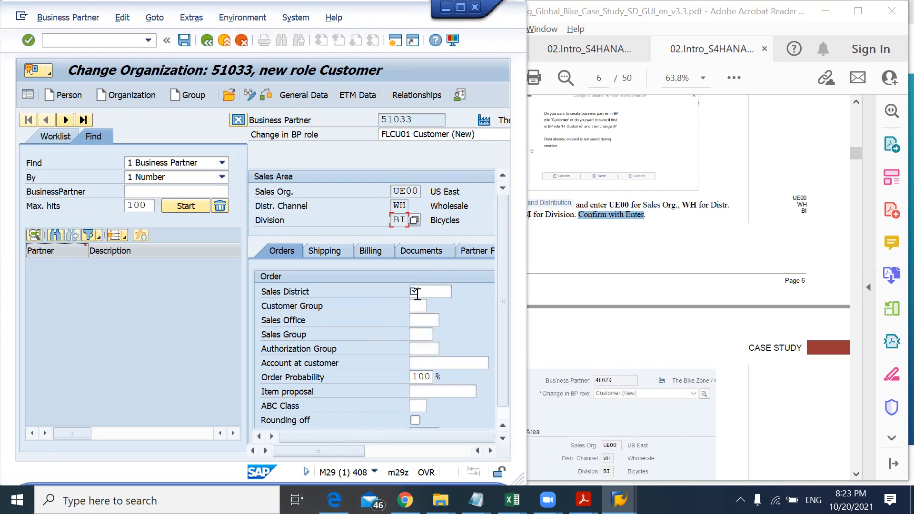
# Step: Scroll through the case study instructions for the sales area order and shipping data
pyautogui.click(542, 307)
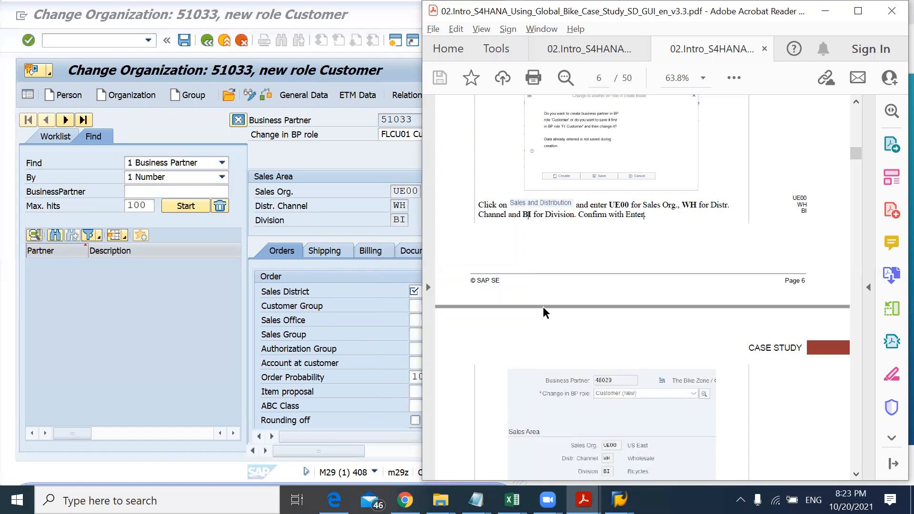
pyautogui.scroll(-8, 543, 306)
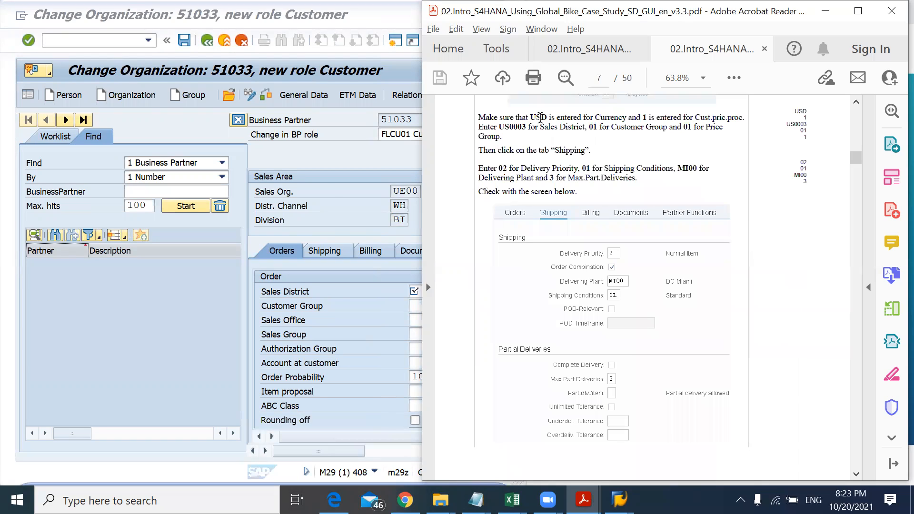
pyautogui.hotkey('alt', 'Tab')
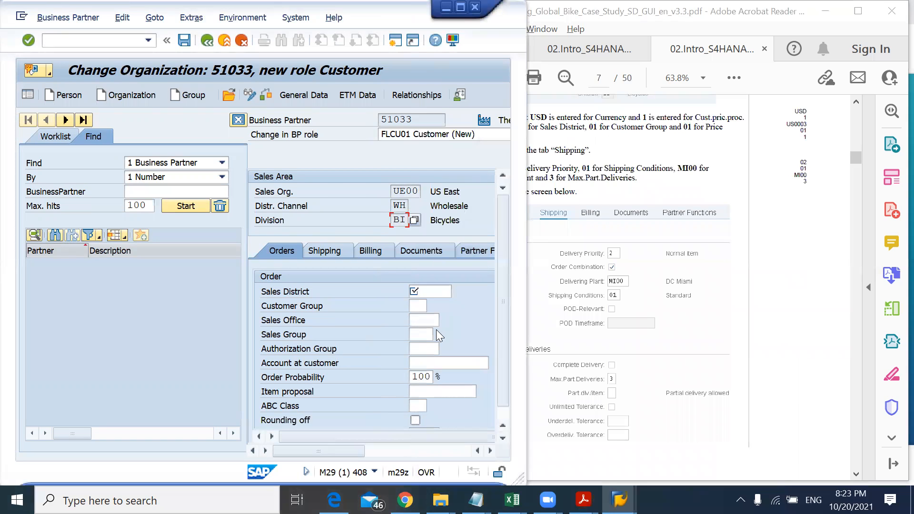
pyautogui.moveTo(503, 354)
pyautogui.mouseDown()
pyautogui.moveTo(503, 381)
pyautogui.moveTo(505, 340)
pyautogui.moveTo(505, 358)
pyautogui.mouseUp()
pyautogui.hotkey('alt', 'Tab')
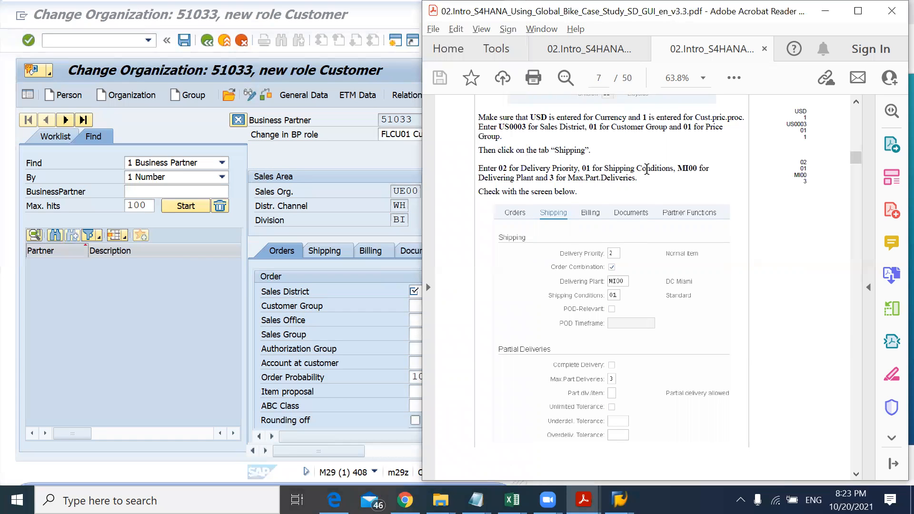
pyautogui.scroll(5, 647, 170)
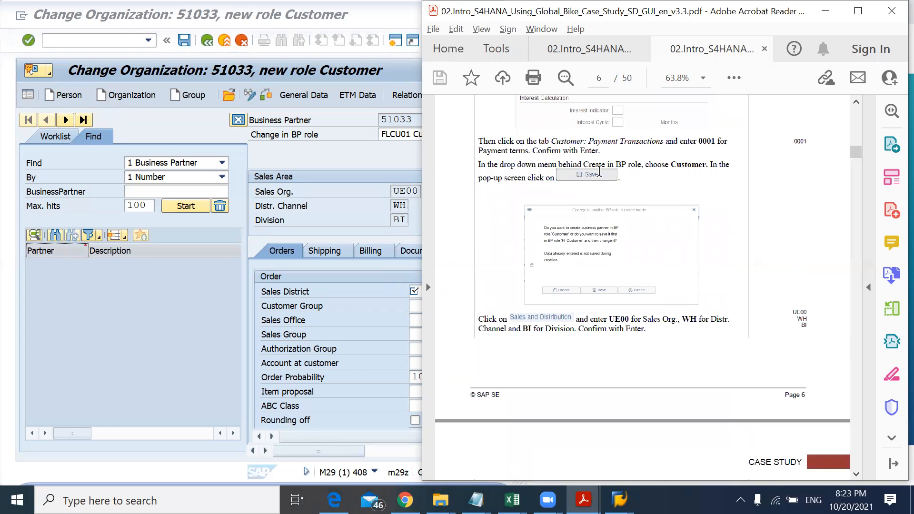
pyautogui.scroll(-2, 599, 171)
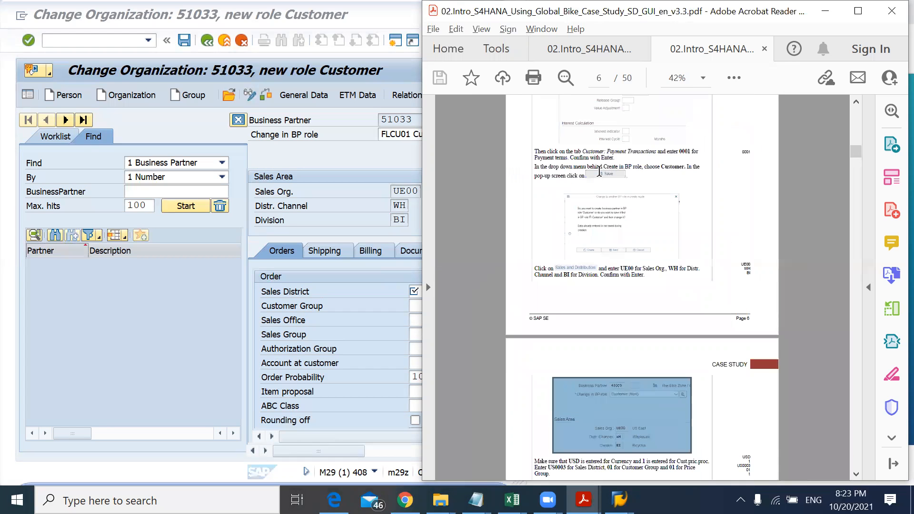
pyautogui.scroll(2, 598, 171)
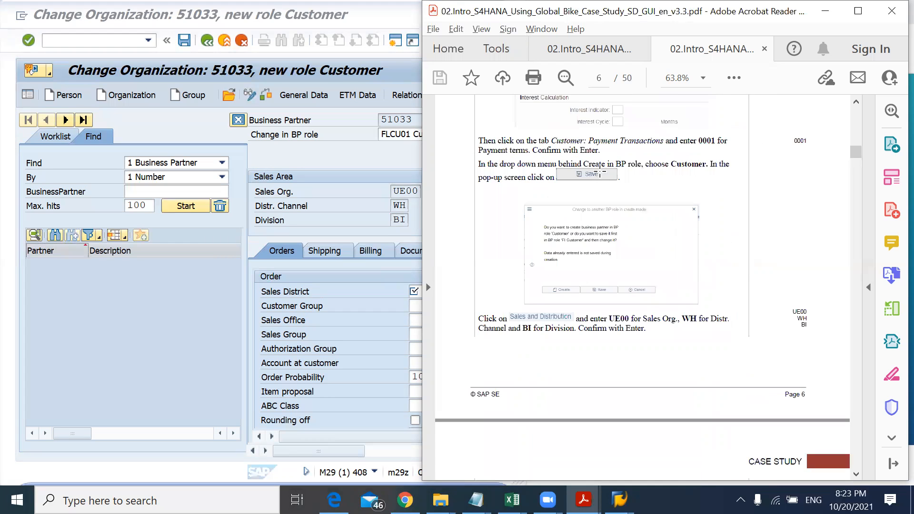
pyautogui.scroll(-5, 590, 324)
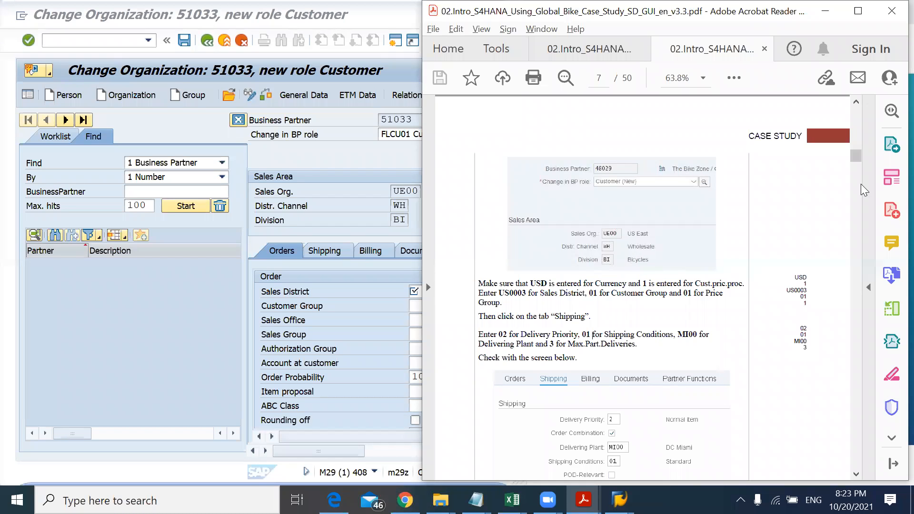
# Step: Compare the Orders data currency and customer pricing procedure against the case study instructions
pyautogui.click(347, 360)
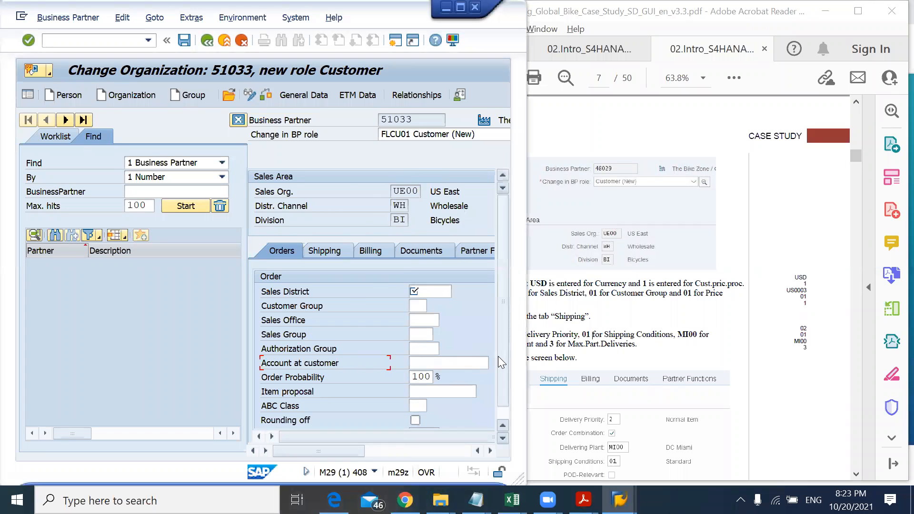
pyautogui.click(460, 6)
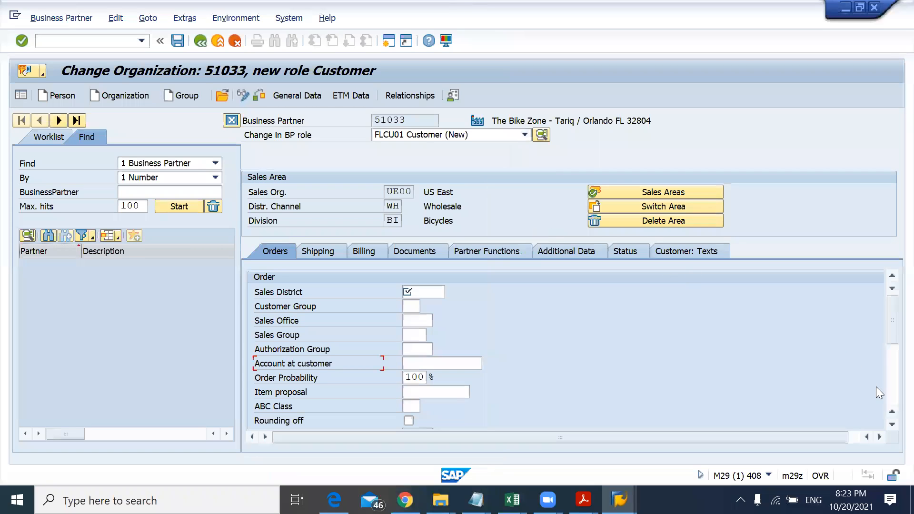
pyautogui.click(891, 389)
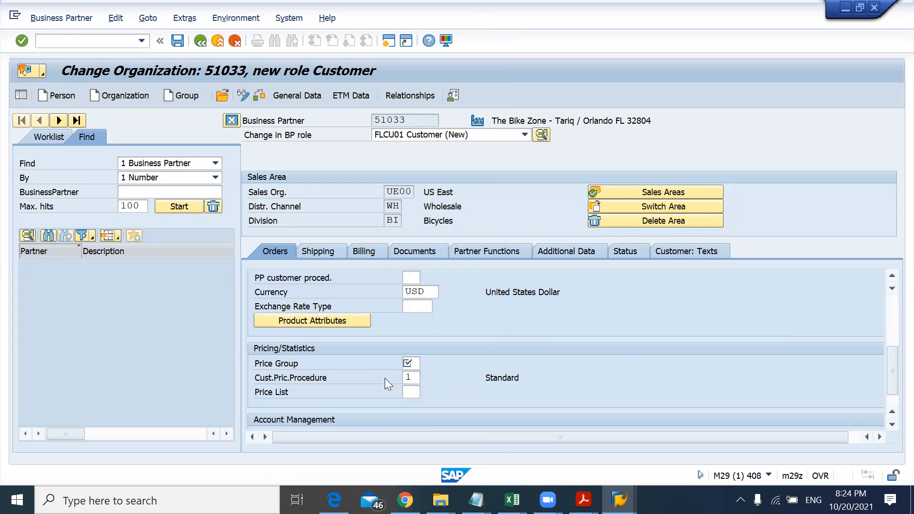
pyautogui.hotkey('alt', 'Tab')
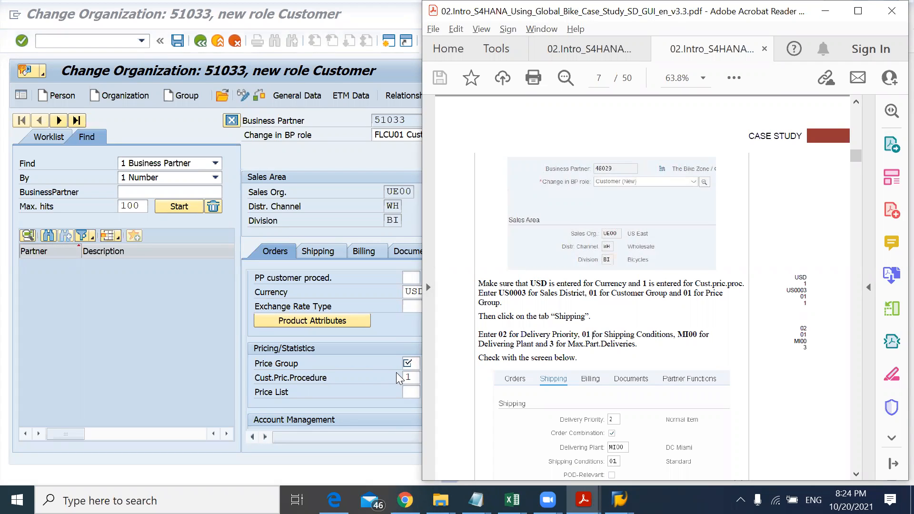
pyautogui.click(364, 382)
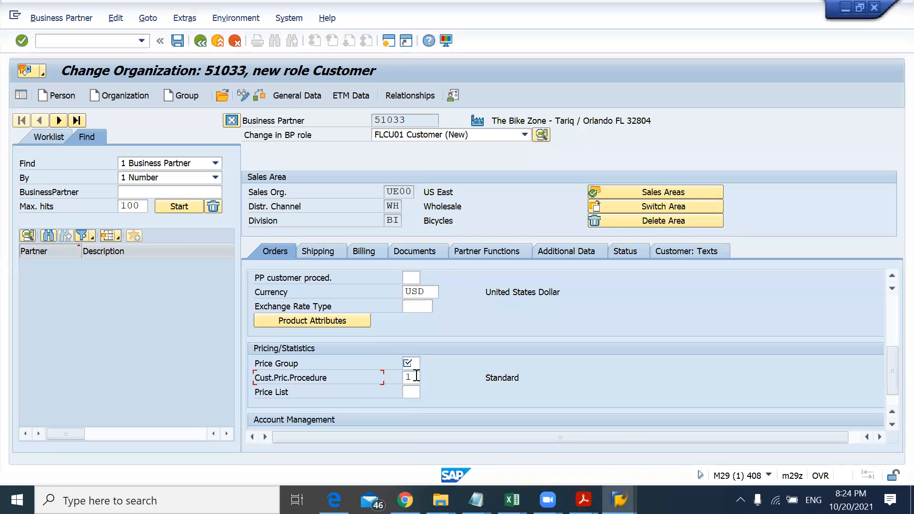
pyautogui.hotkey('alt', 'Tab')
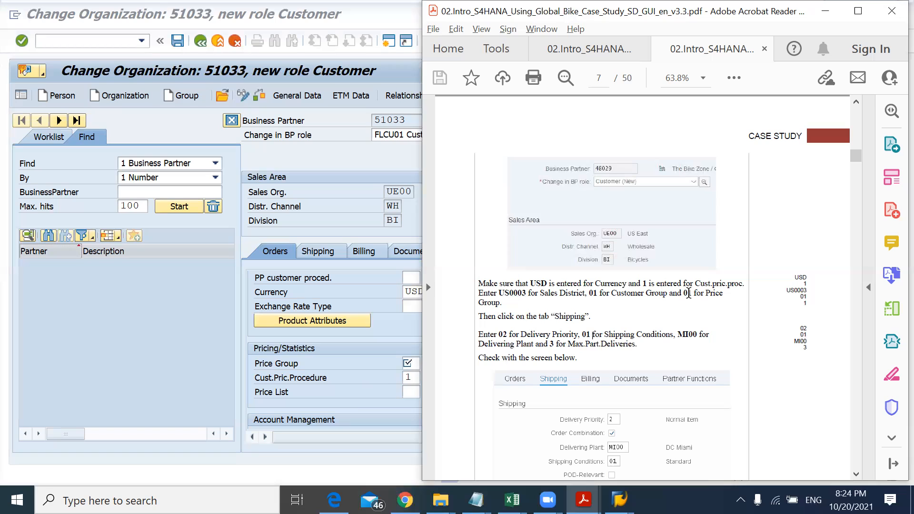
pyautogui.hotkey('alt', 'Tab')
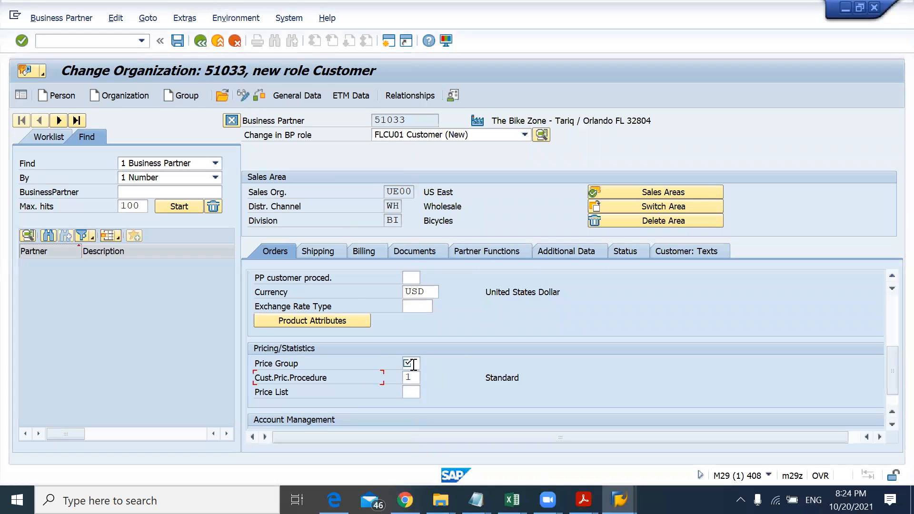
# Step: Set the price group to 01, checking it in the Customer Price Group value list
pyautogui.click(413, 365)
pyautogui.write('01')
pyautogui.click(425, 362)
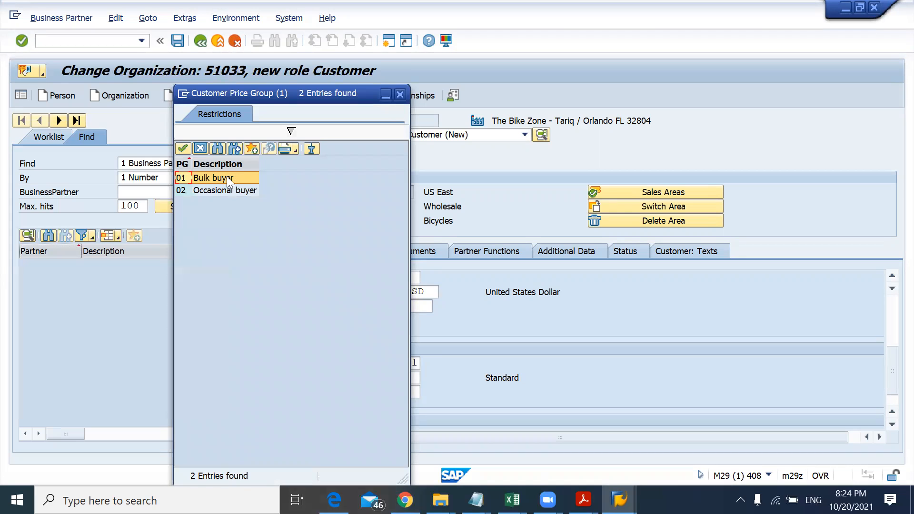
pyautogui.click(401, 96)
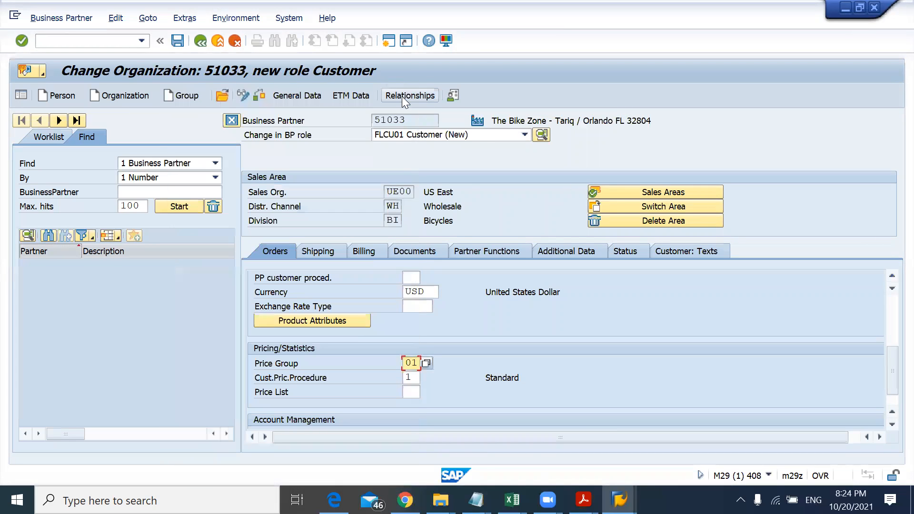
# Step: Set the customer group to 01 (Industry), checking it in the Customer Group value list
pyautogui.hotkey('alt', 'Tab')
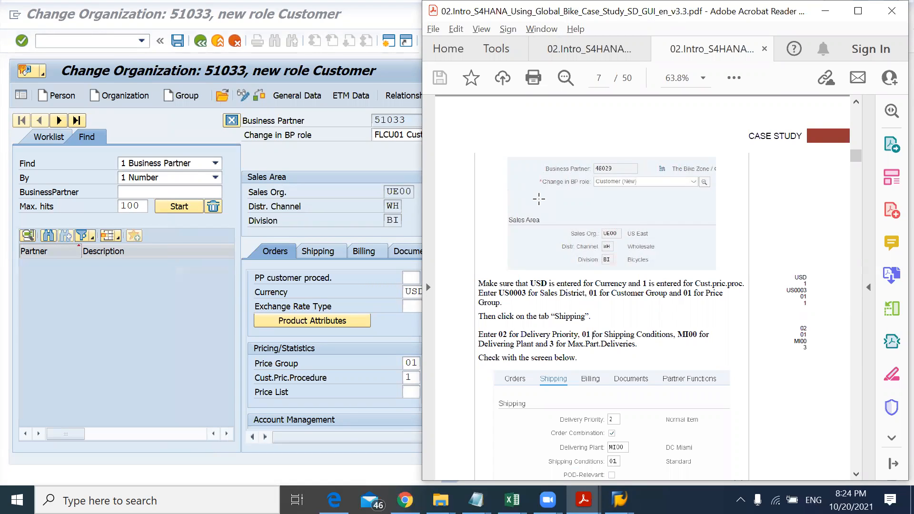
pyautogui.hotkey('alt', 'Tab')
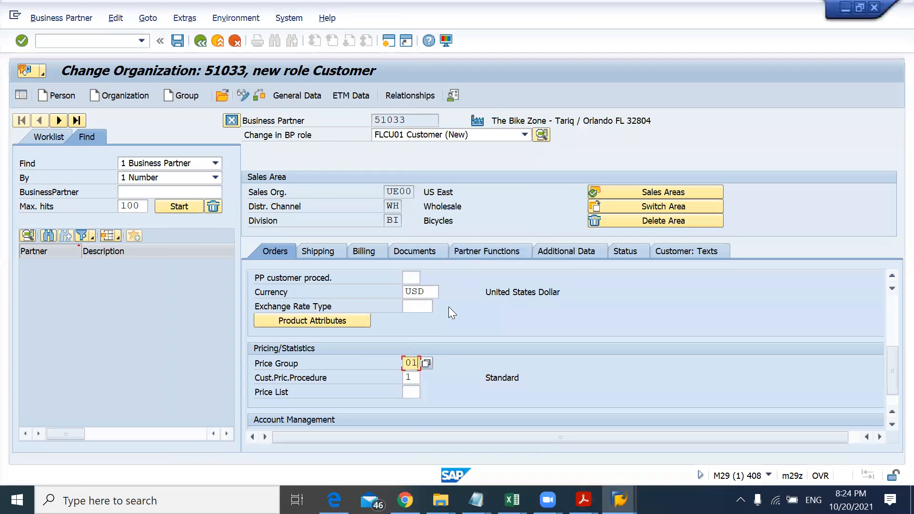
pyautogui.scroll(3, 449, 306)
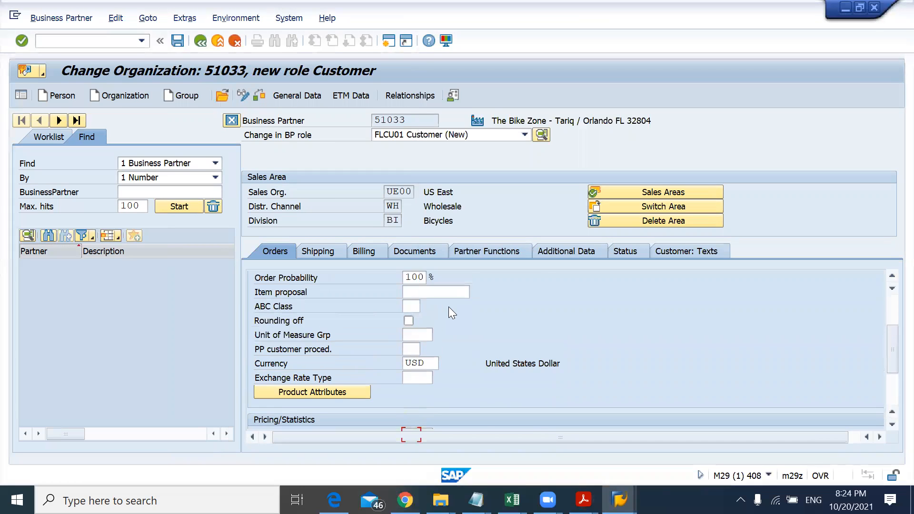
pyautogui.scroll(1, 449, 306)
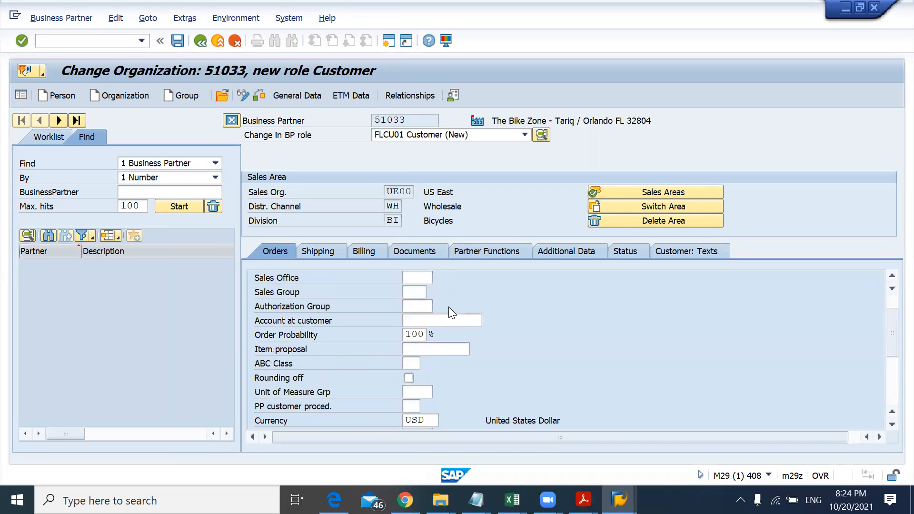
pyautogui.scroll(3, 448, 307)
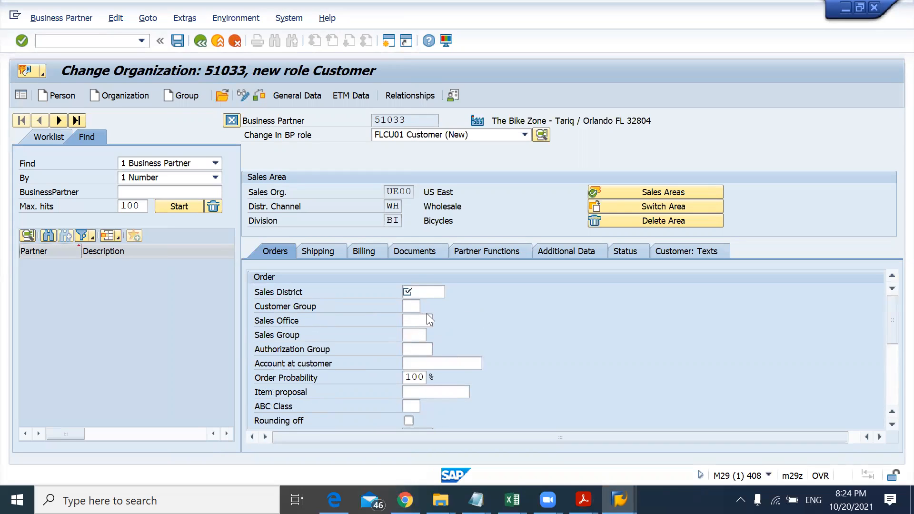
pyautogui.click(414, 306)
pyautogui.hotkey('alt', 'Tab')
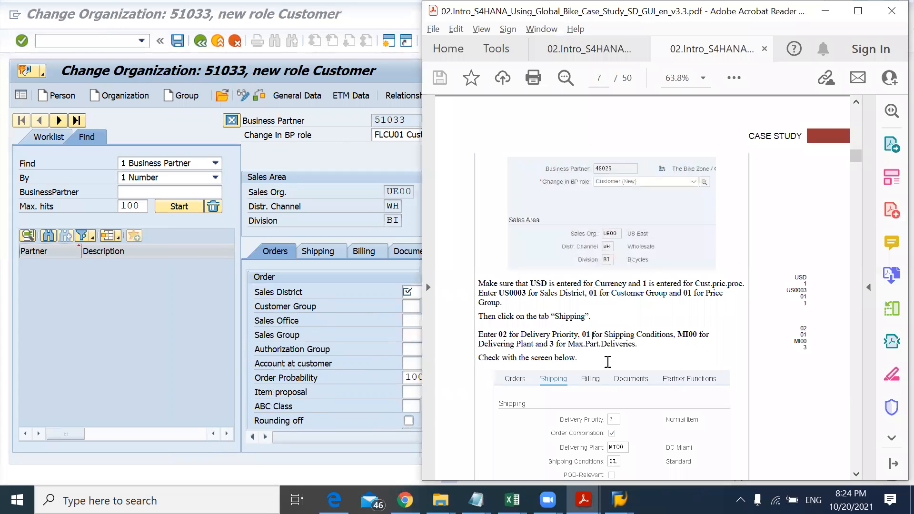
pyautogui.hotkey('alt', 'Tab')
pyautogui.write('01')
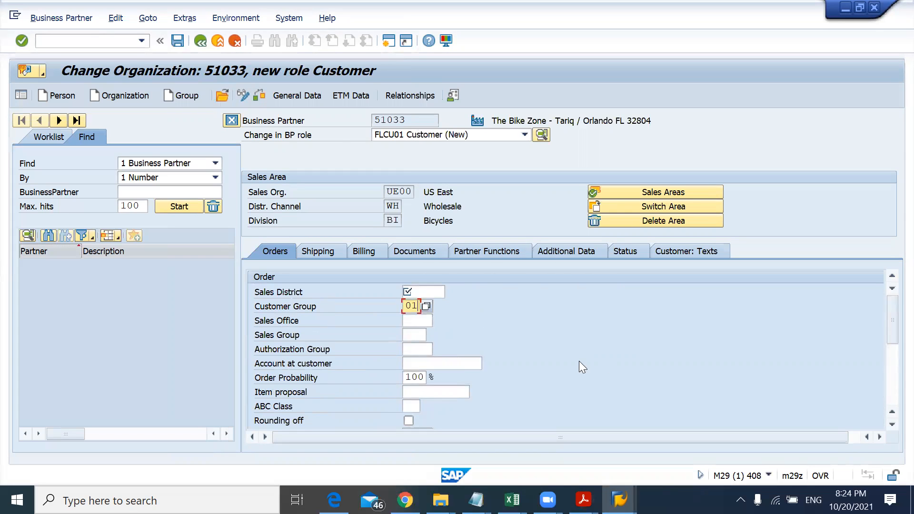
pyautogui.click(427, 304)
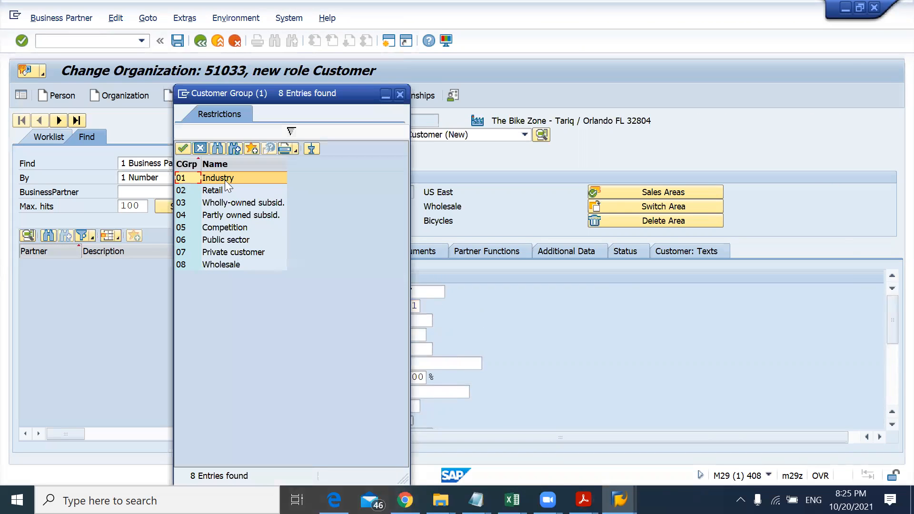
pyautogui.click(399, 94)
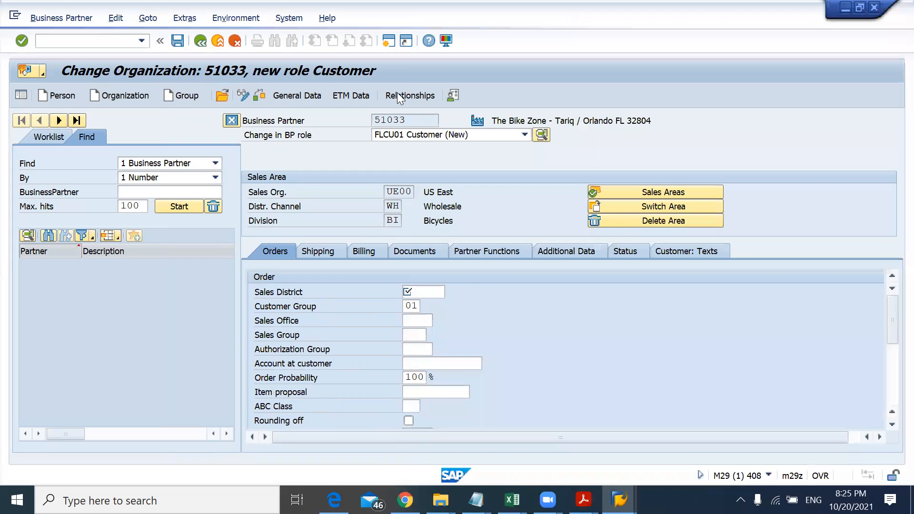
# Step: Copy US0003 from the instructions and set it as the sales district, choosing Southeast USA
pyautogui.hotkey('alt', 'Tab')
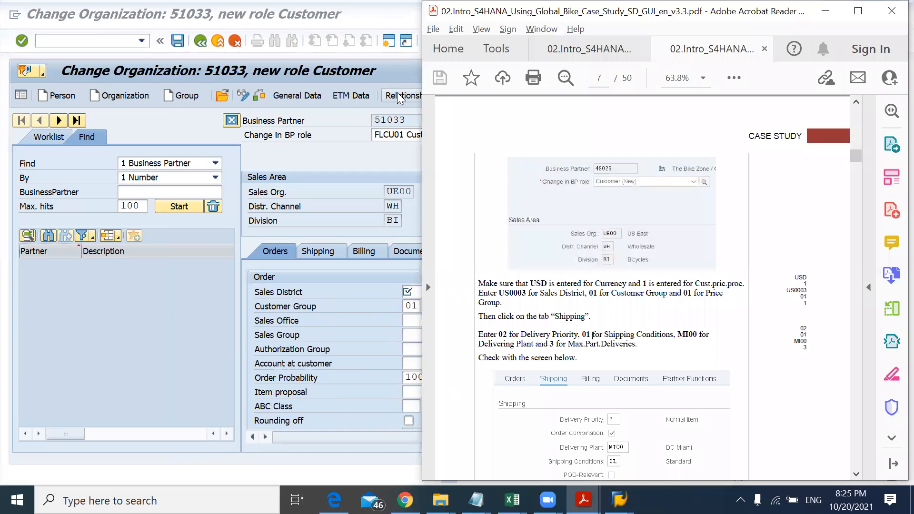
pyautogui.doubleClick(512, 293)
pyautogui.hotkey('ctrl', 'c')
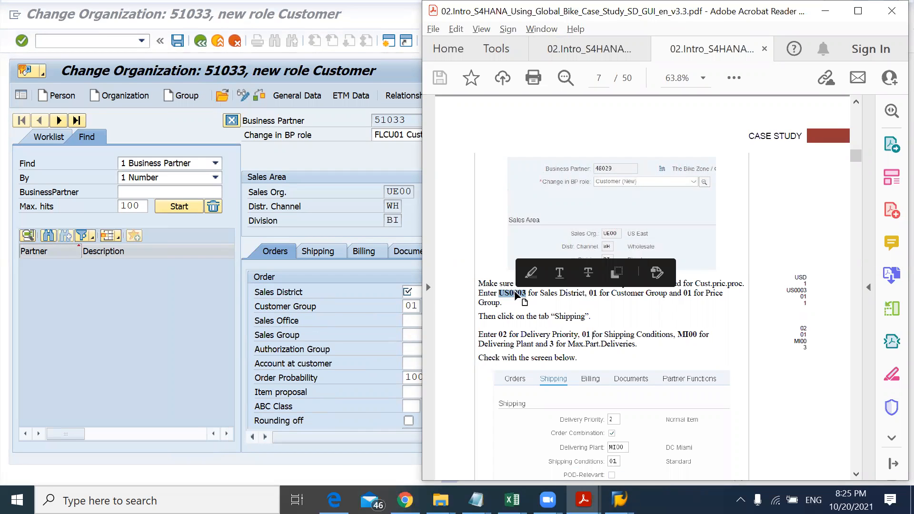
pyautogui.hotkey('alt', 'Tab')
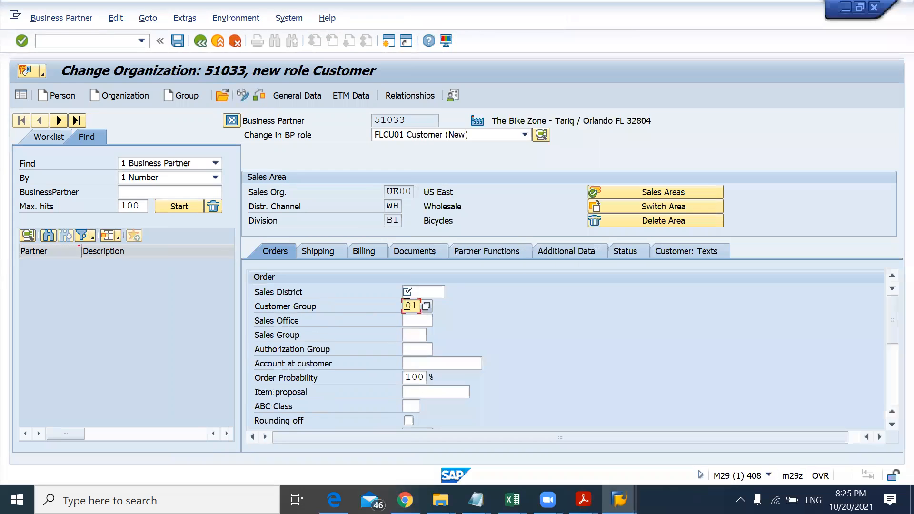
pyautogui.click(417, 292)
pyautogui.hotkey('ctrl', 'v')
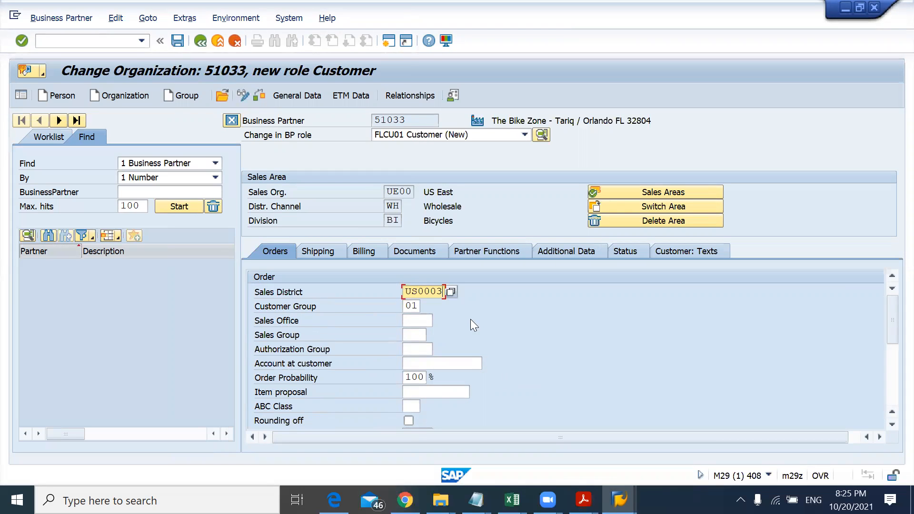
pyautogui.click(451, 291)
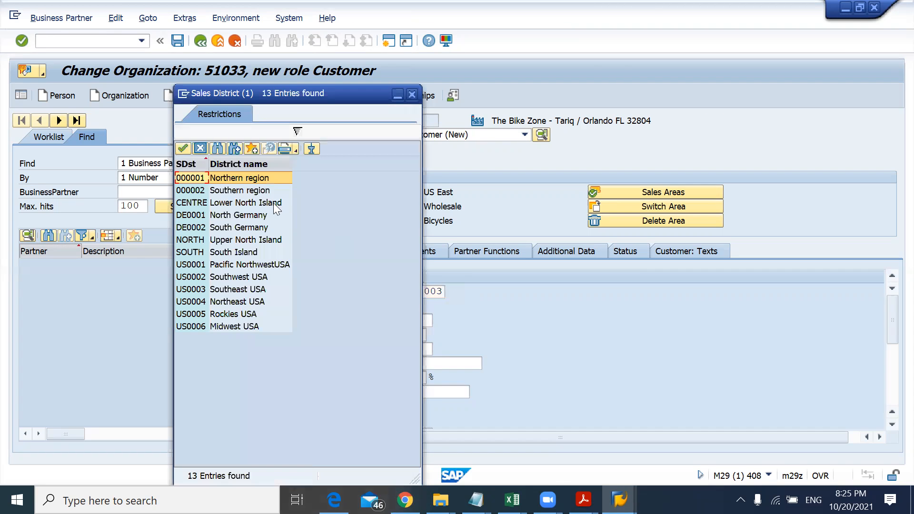
pyautogui.click(228, 289)
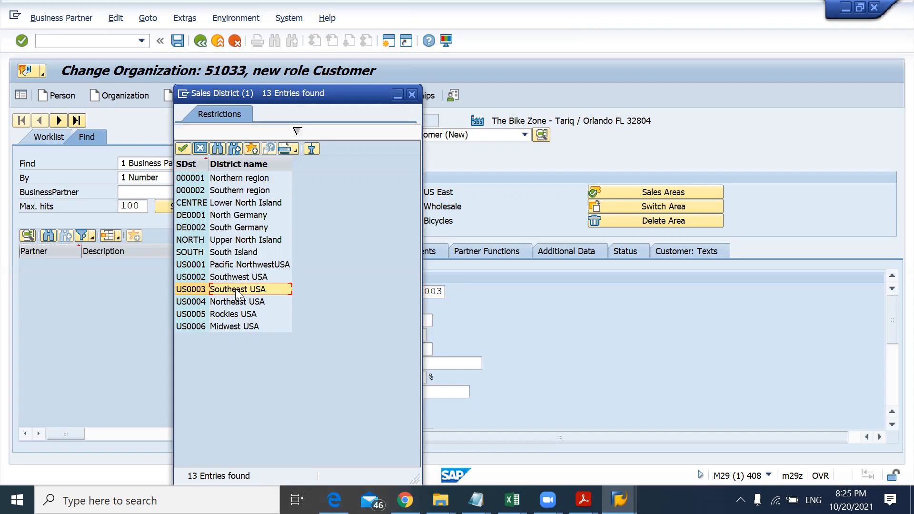
pyautogui.doubleClick(235, 289)
# Step: Open the Shipping data of the sales area as the instructions direct
pyautogui.hotkey('alt', 'Tab')
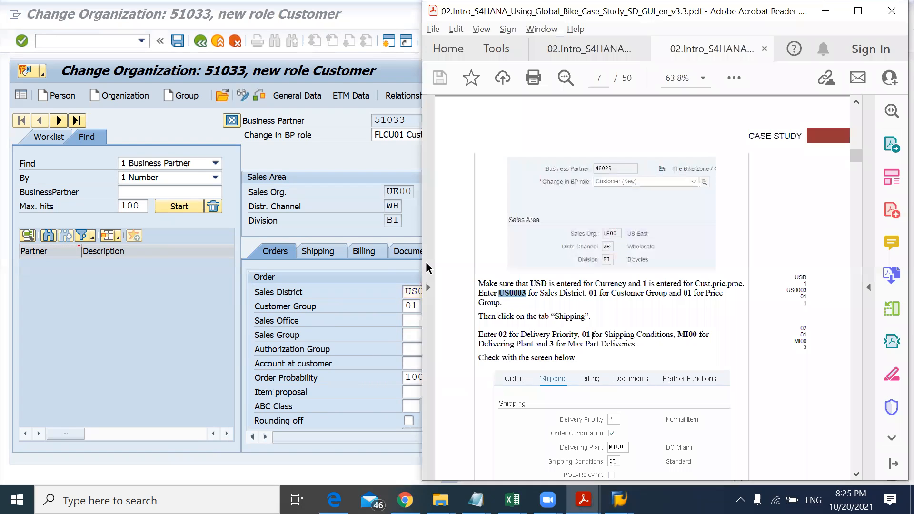
pyautogui.doubleClick(582, 317)
pyautogui.click(325, 234)
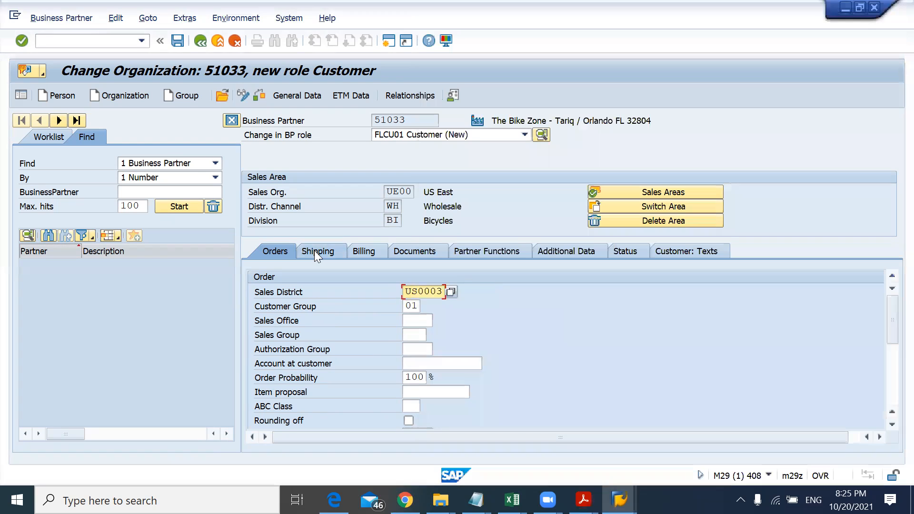
pyautogui.click(314, 251)
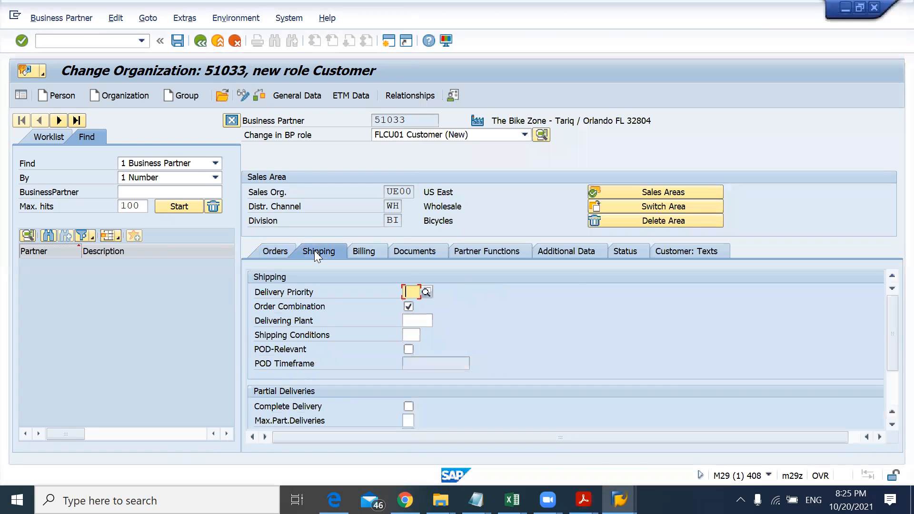
# Step: Set the delivery priority to 02 (Normal item)
pyautogui.hotkey('alt', 'Tab')
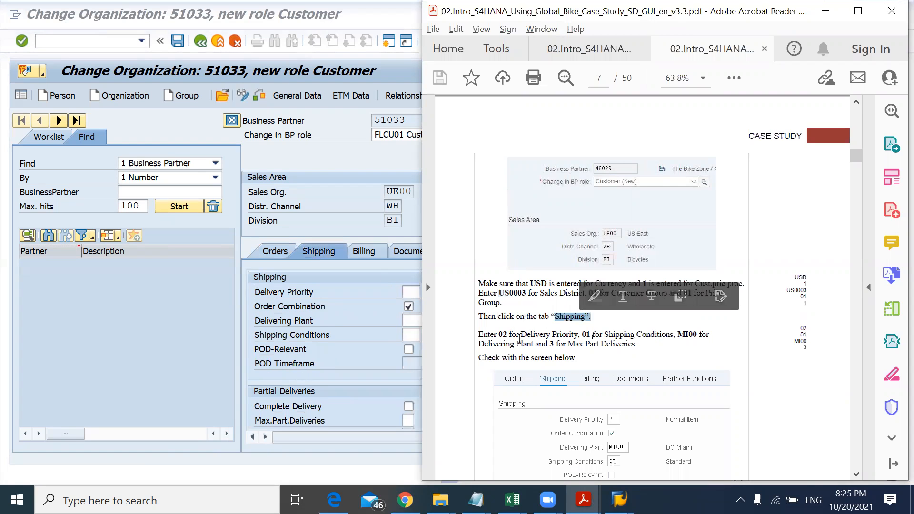
pyautogui.hotkey('alt', 'Tab')
pyautogui.click(409, 291)
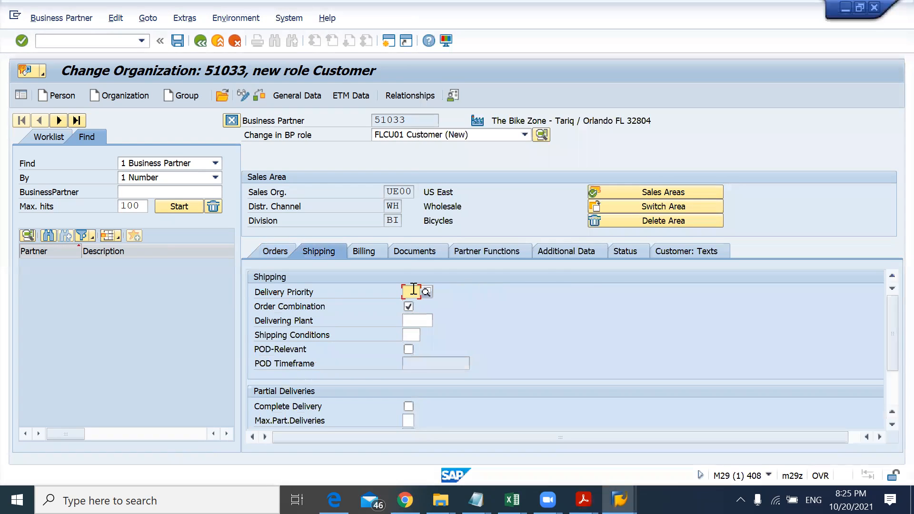
pyautogui.write('02')
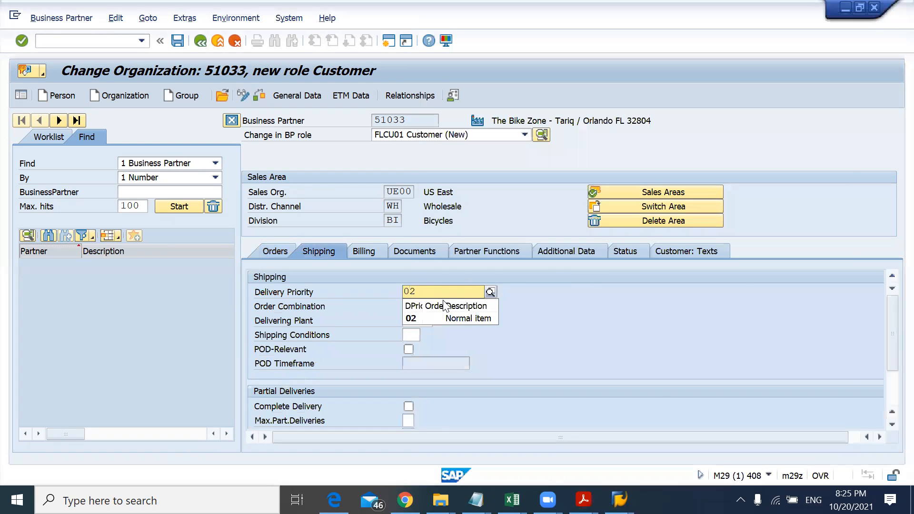
pyautogui.click(445, 320)
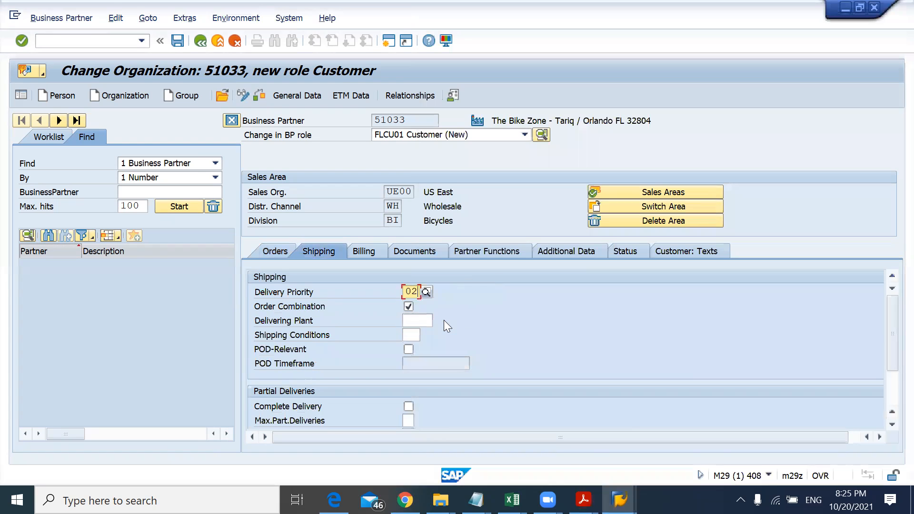
# Step: Set the shipping conditions to 01 (Standard), checking the instructions and the Shipping Conditions value list
pyautogui.hotkey('alt', 'Tab')
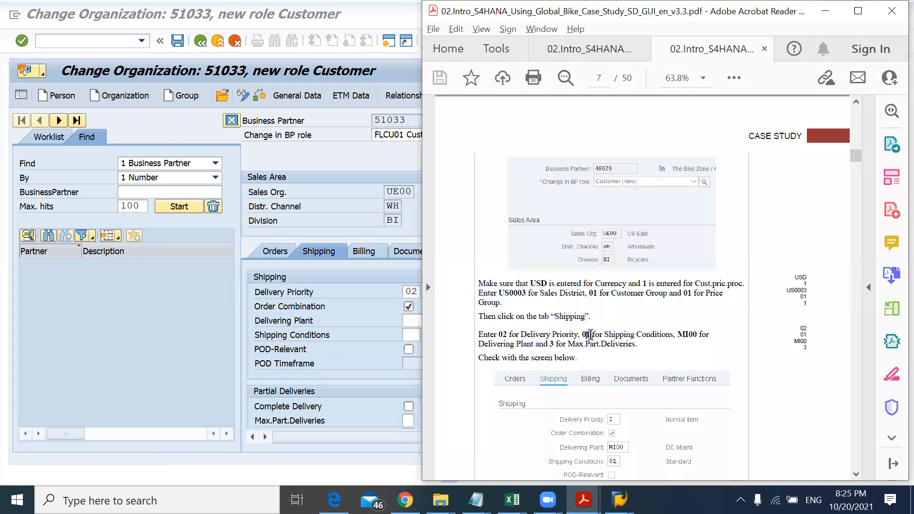
pyautogui.hotkey('alt', 'Tab')
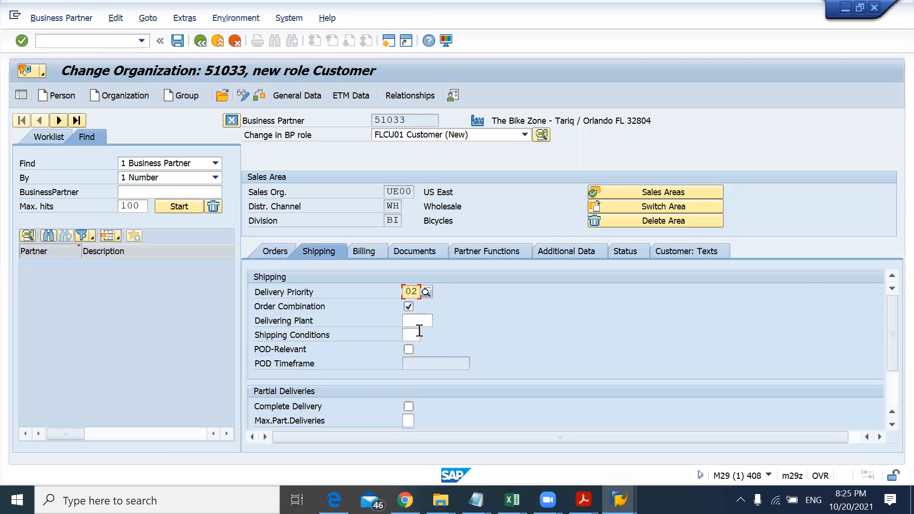
pyautogui.click(411, 336)
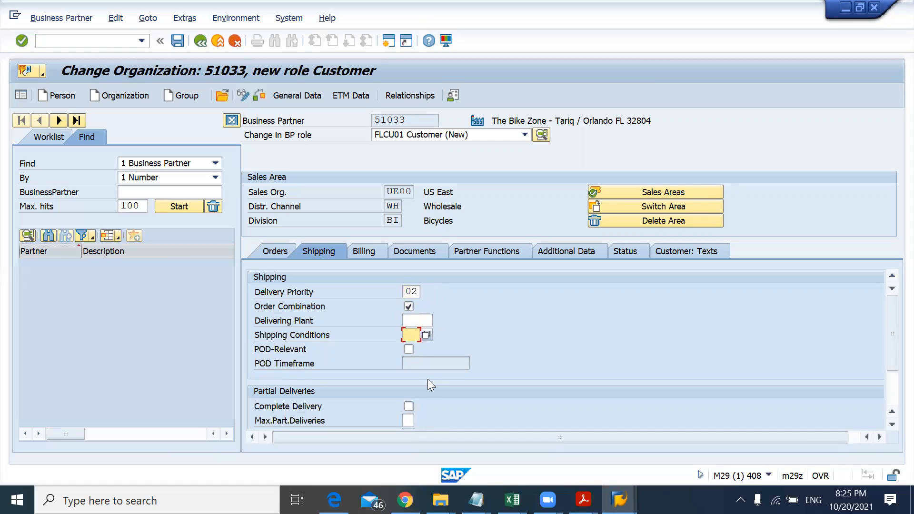
pyautogui.write('01')
pyautogui.click(425, 337)
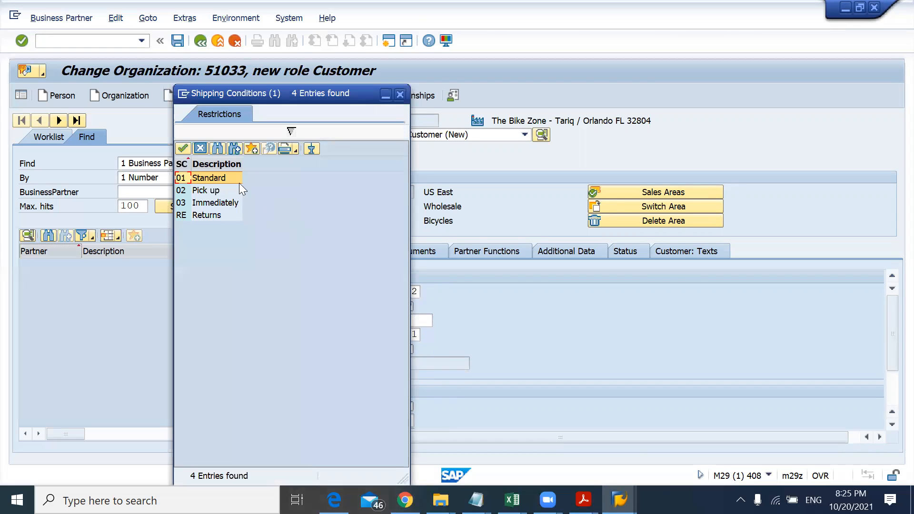
pyautogui.doubleClick(212, 179)
# Step: Set the delivering plant to MI00 as the instructions specify
pyautogui.hotkey('alt', 'Tab')
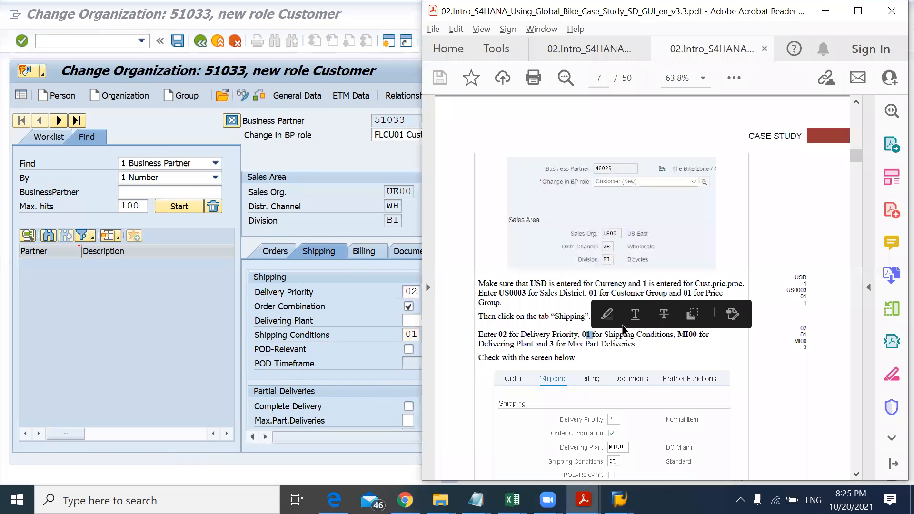
pyautogui.click(361, 376)
pyautogui.scroll(-1, 362, 376)
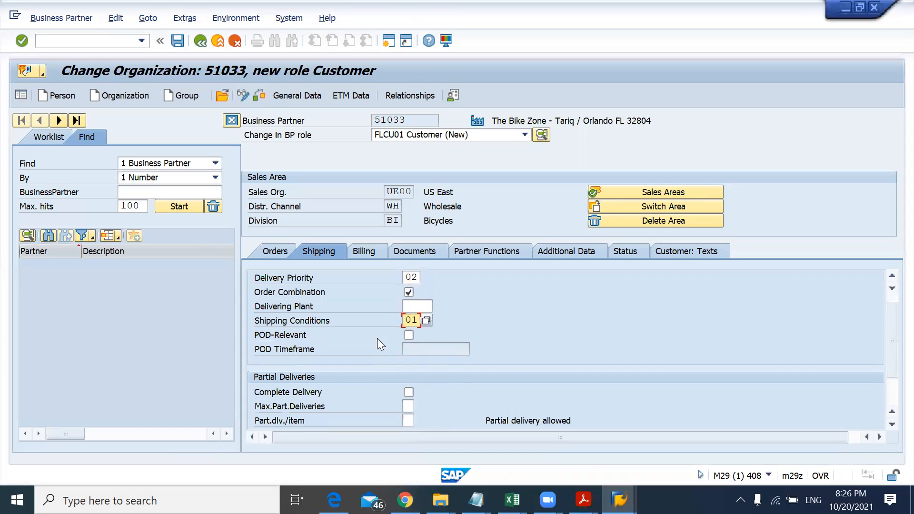
pyautogui.click(408, 305)
pyautogui.write('MI00')
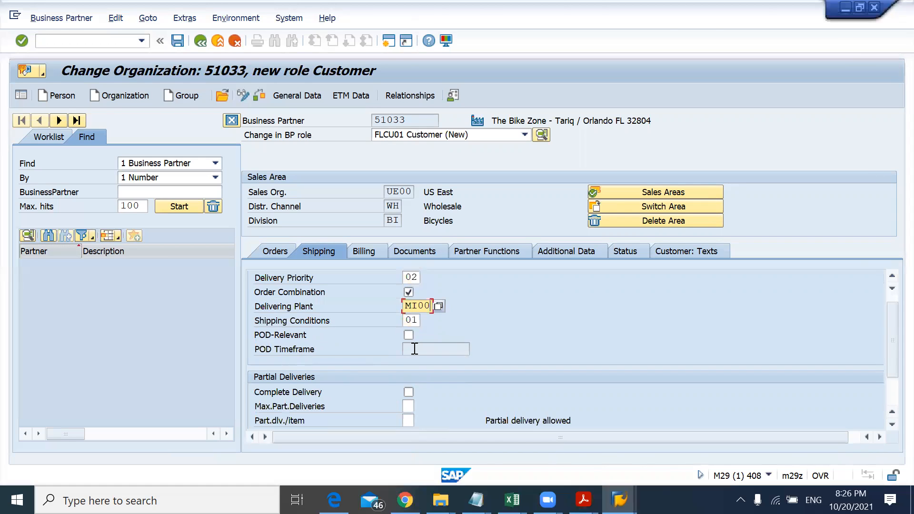
# Step: Set the maximum partial deliveries to 3 in the Partial Deliveries section
pyautogui.hotkey('alt', 'Tab')
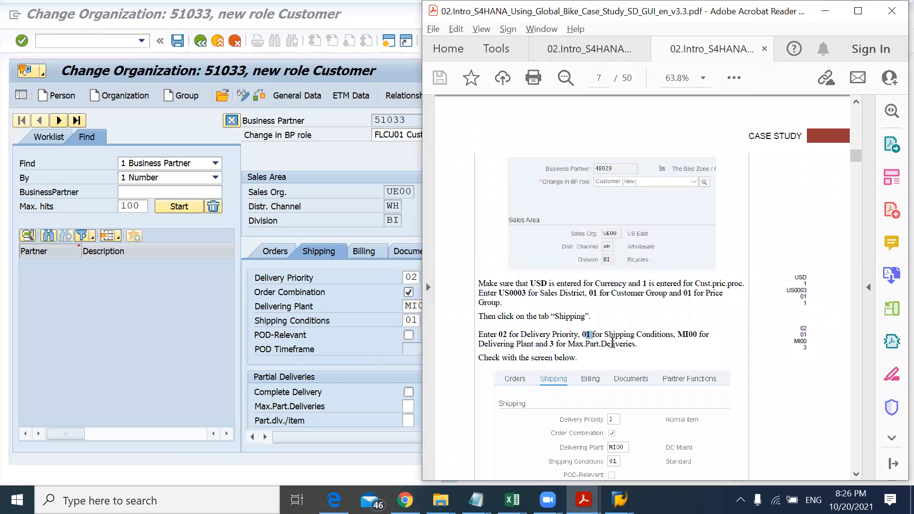
pyautogui.click(398, 366)
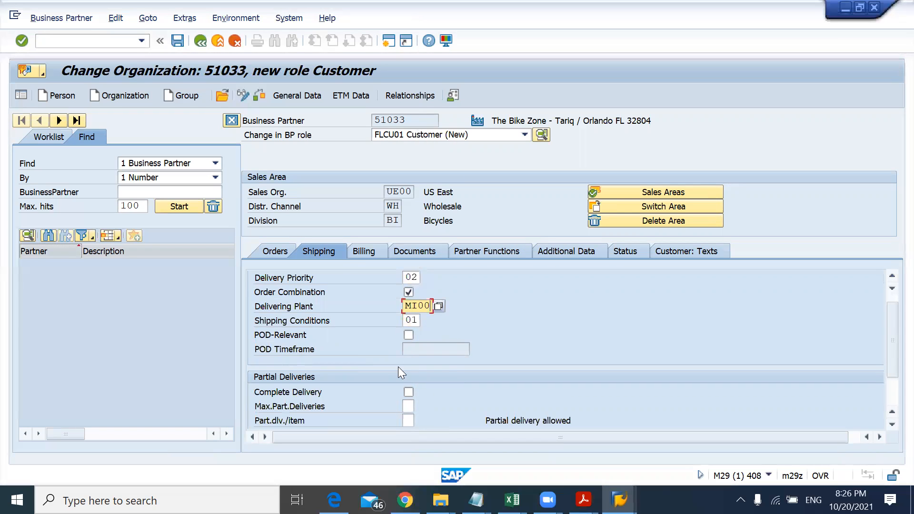
pyautogui.click(408, 406)
pyautogui.write('3')
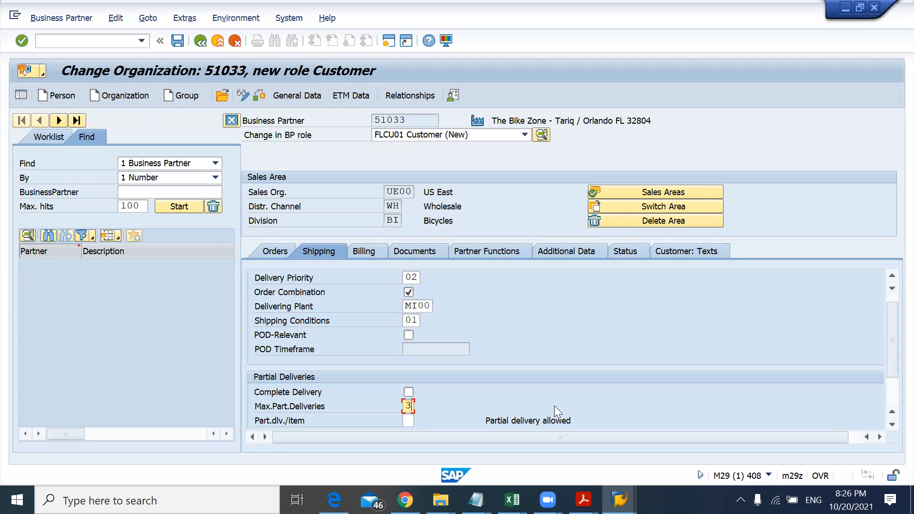
# Step: Compare the shipping and partial delivery fields with the reference screen in the instructions
pyautogui.hotkey('alt', 'Tab')
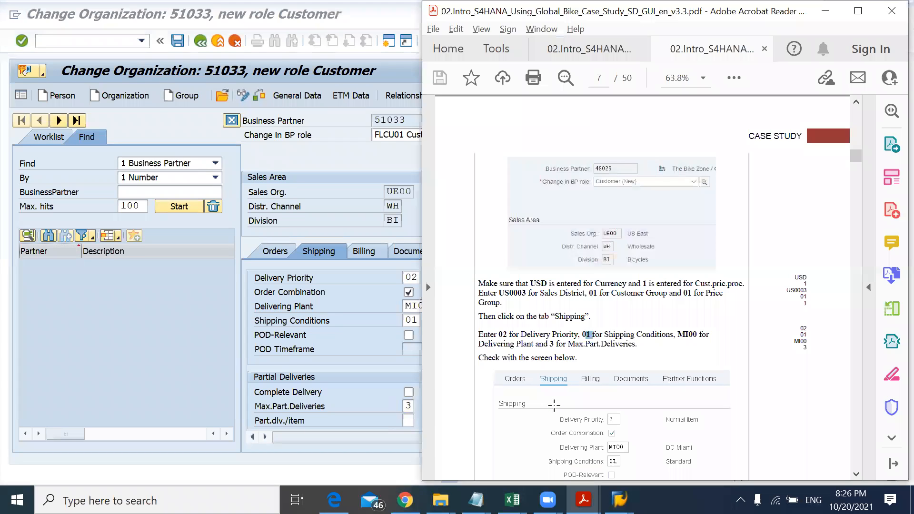
pyautogui.click(554, 404)
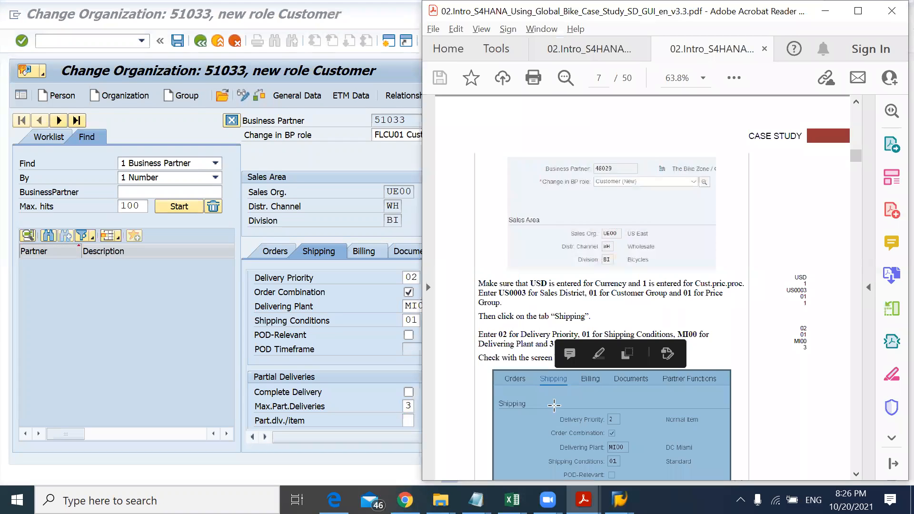
pyautogui.scroll(-8, 554, 406)
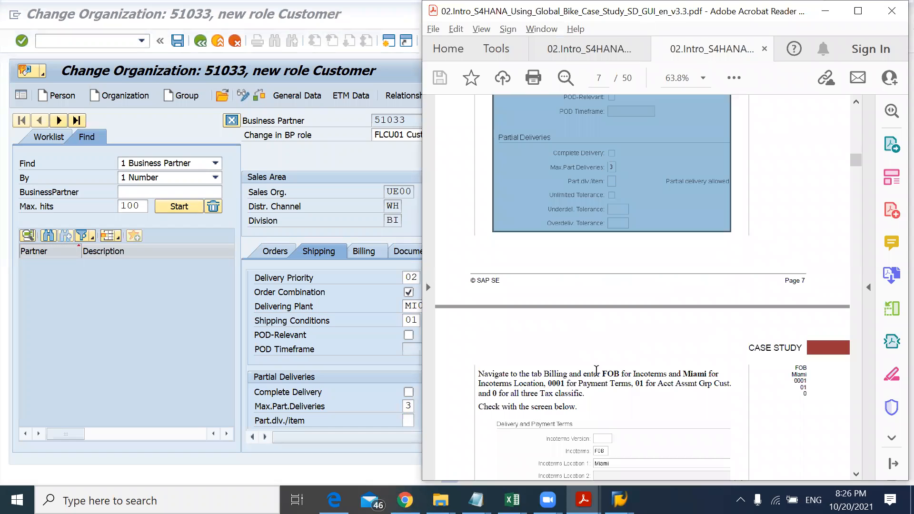
pyautogui.hotkey('alt', 'Tab')
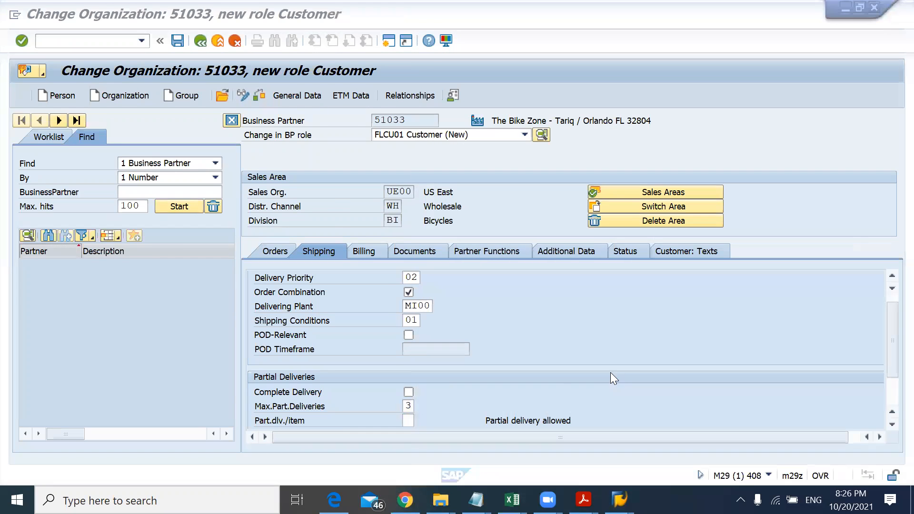
pyautogui.moveTo(891, 362); pyautogui.dragTo(891, 400)
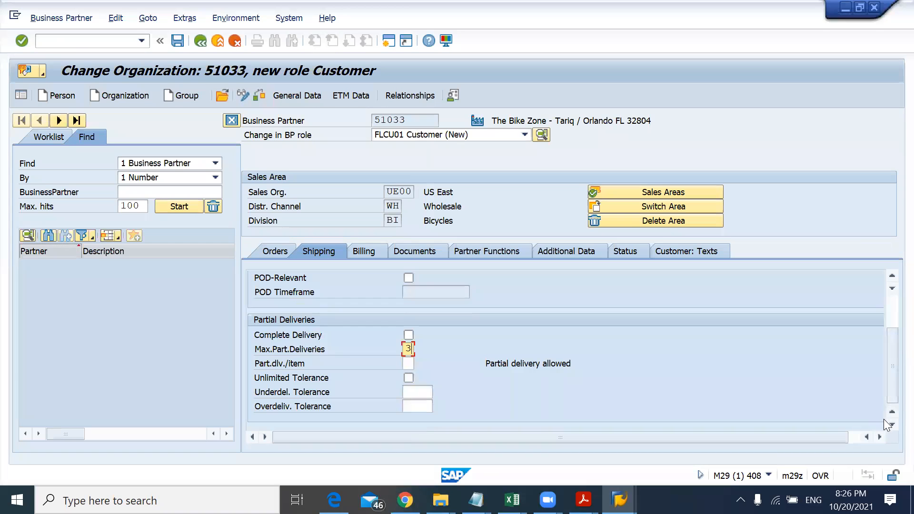
pyautogui.hotkey('alt', 'Tab')
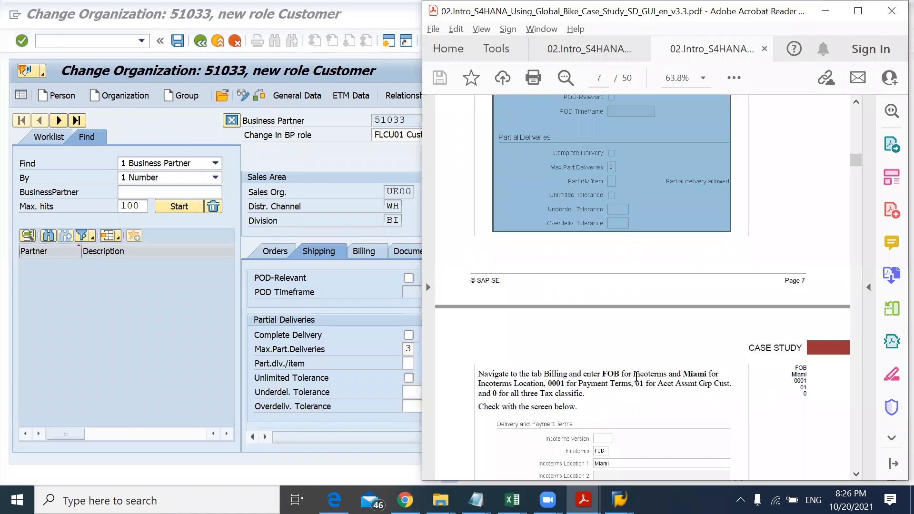
pyautogui.hotkey('alt', 'Tab')
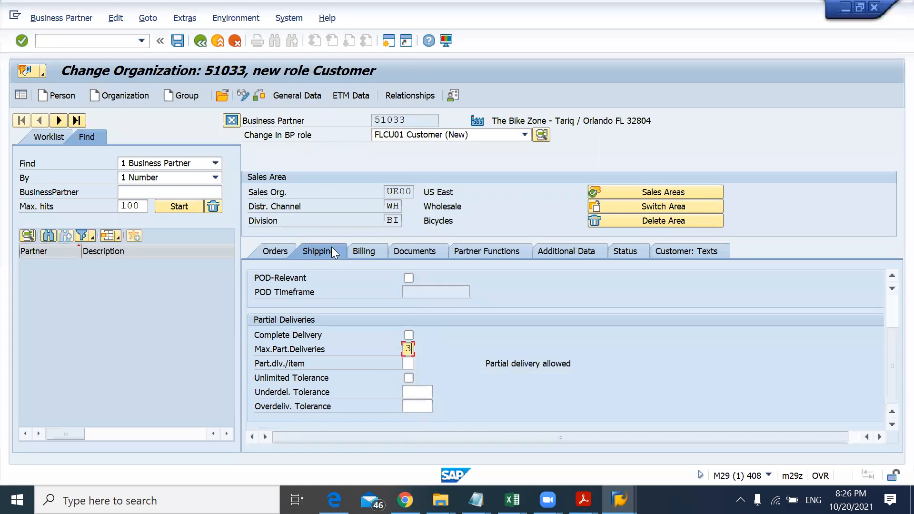
# Step: Open the Billing data and set the incoterms to FOB with Miami as incoterms location 1
pyautogui.click(366, 251)
pyautogui.click(366, 251)
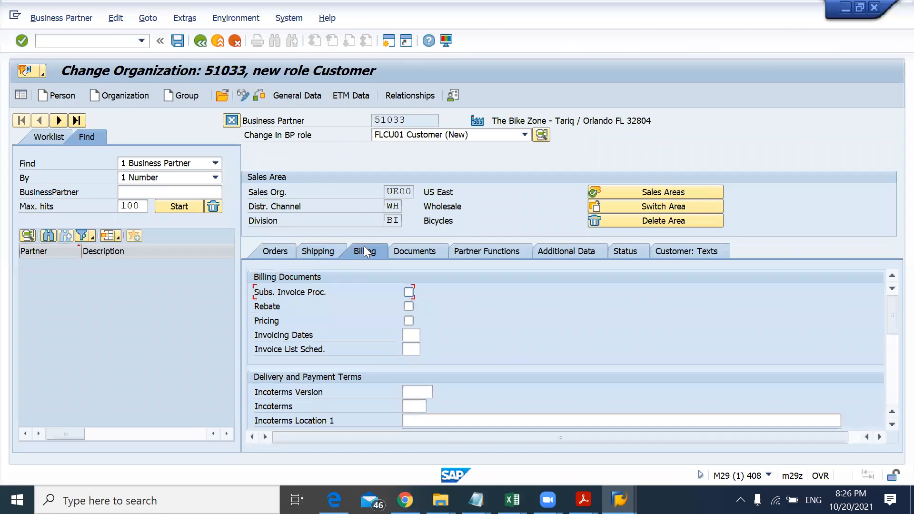
pyautogui.click(413, 407)
pyautogui.hotkey('alt', 'Tab')
pyautogui.moveTo(606, 374); pyautogui.dragTo(667, 374)
pyautogui.doubleClick(650, 380)
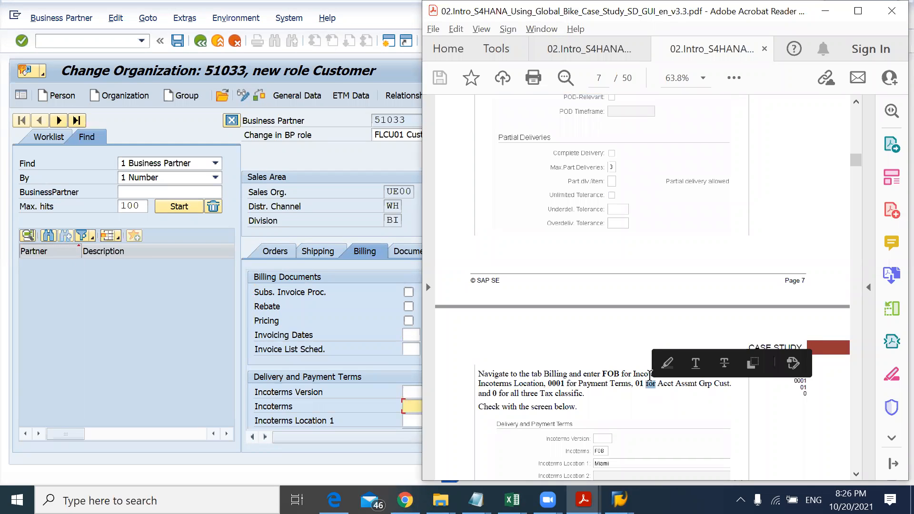
pyautogui.doubleClick(642, 373)
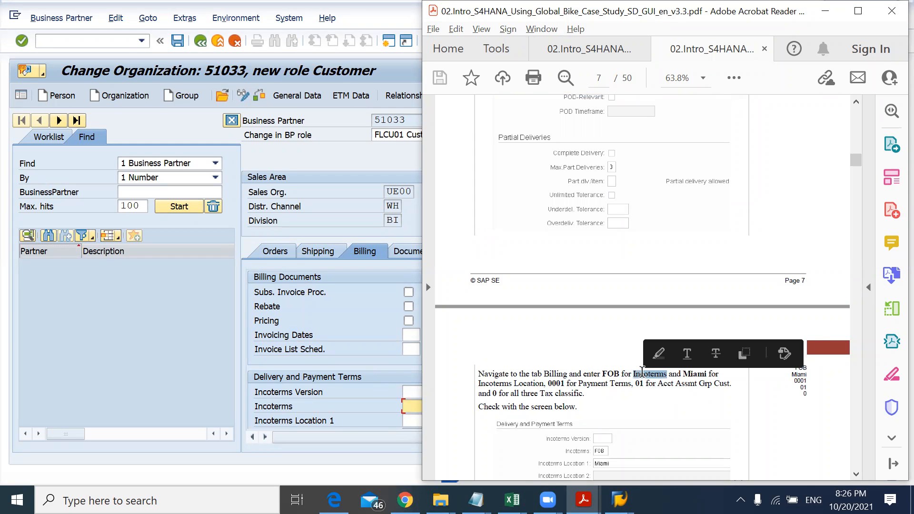
pyautogui.hotkey('alt', 'Tab')
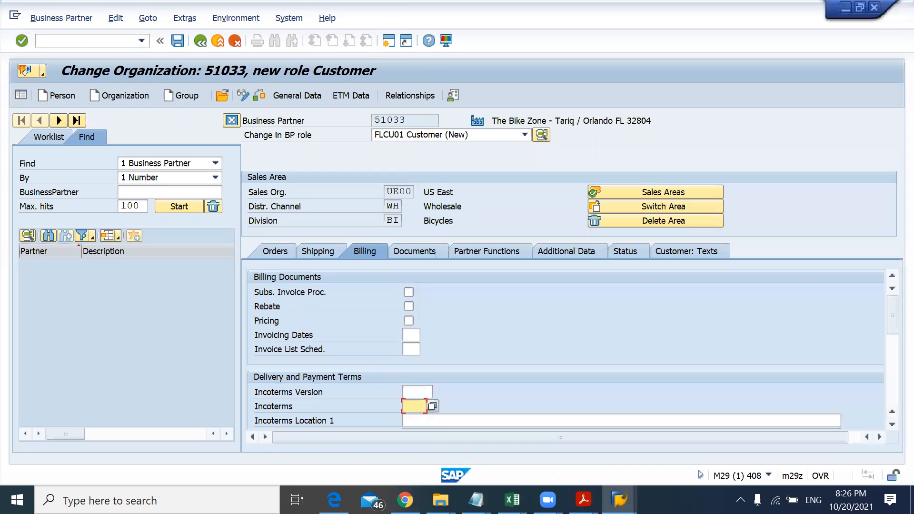
pyautogui.write('FOB')
pyautogui.press('Tab')
pyautogui.write('Miami')
pyautogui.press('Tab')
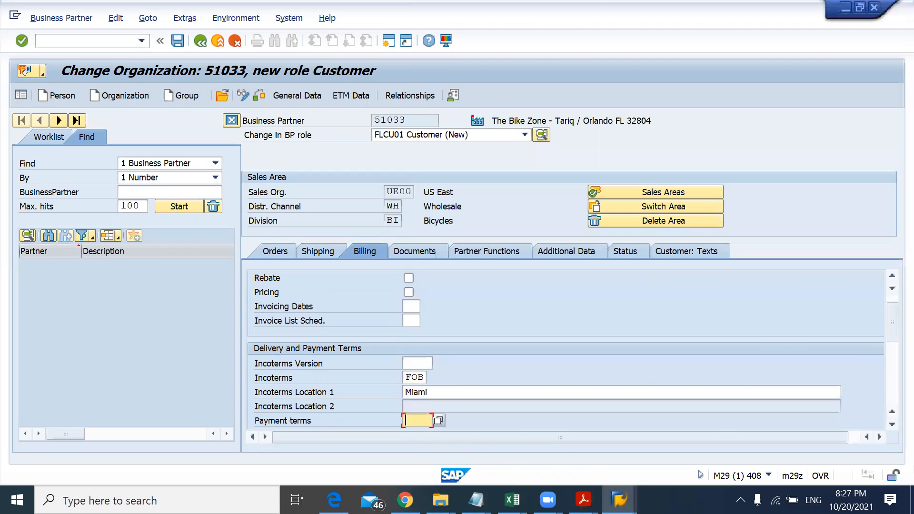
# Step: Set the payment terms to 0001 (Payable immediately Due net), checking the Terms of Payment list
pyautogui.hotkey('alt', 'Tab')
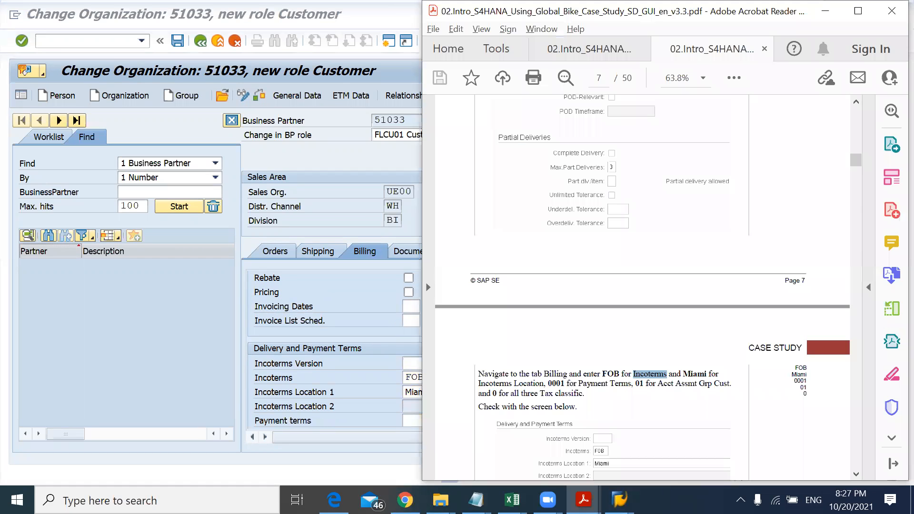
pyautogui.hotkey('alt', 'Tab')
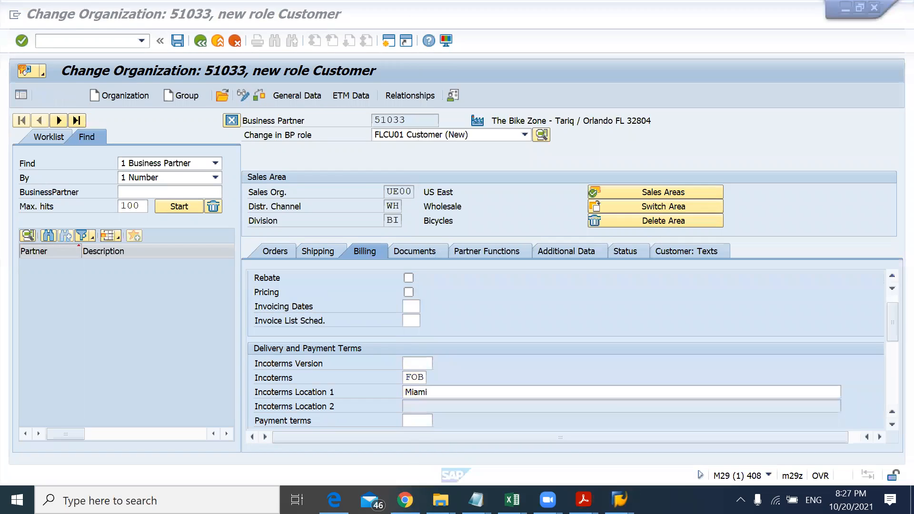
pyautogui.write('0001')
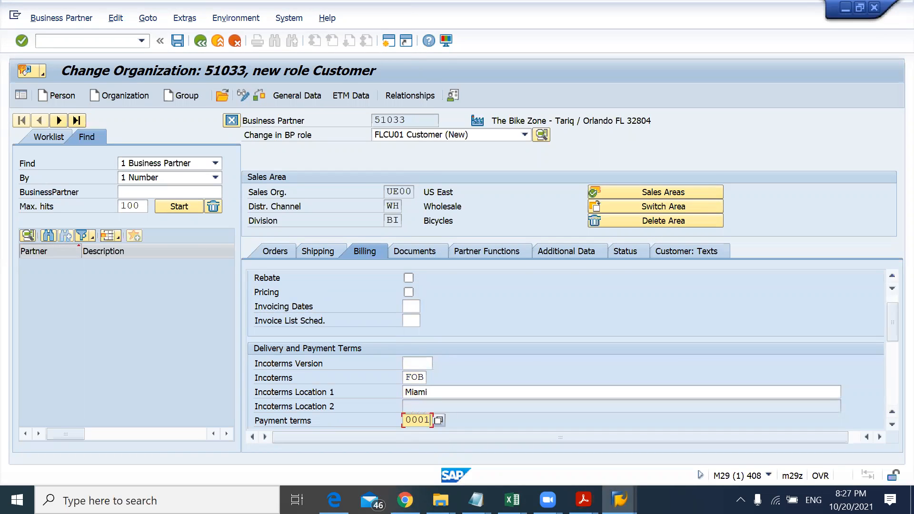
pyautogui.click(439, 420)
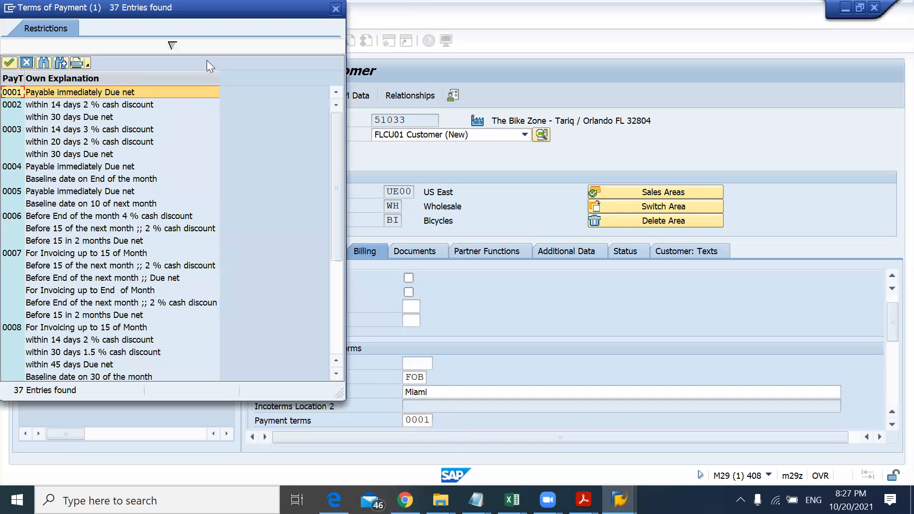
pyautogui.click(335, 9)
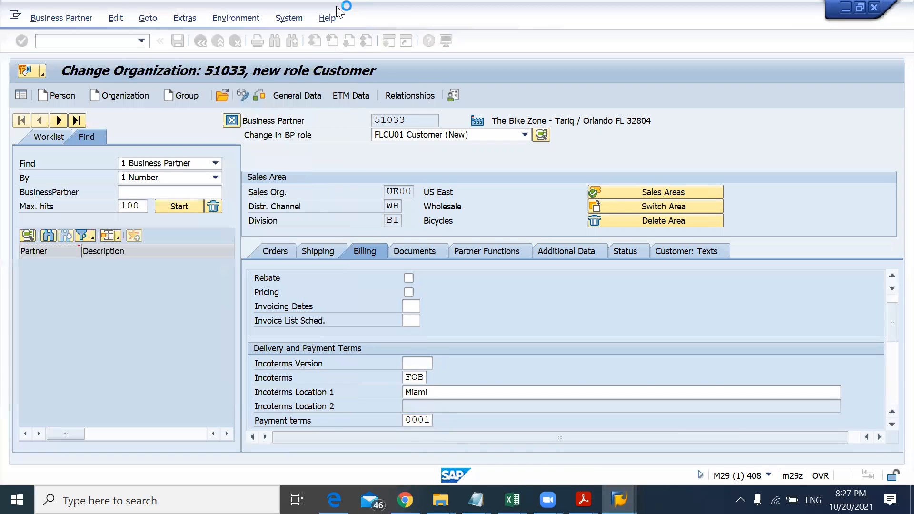
# Step: Set the customer account assignment group to 01 as the instructions direct
pyautogui.hotkey('alt', 'Tab')
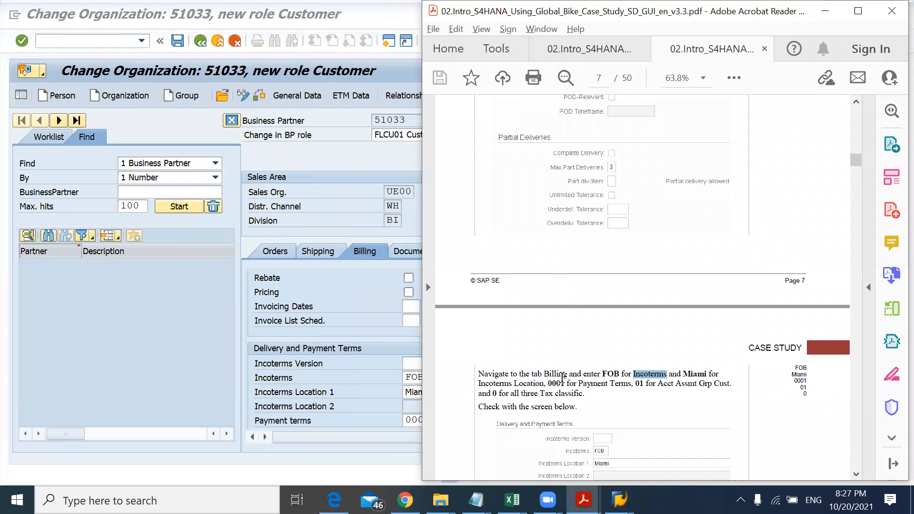
pyautogui.moveTo(636, 384); pyautogui.dragTo(711, 385)
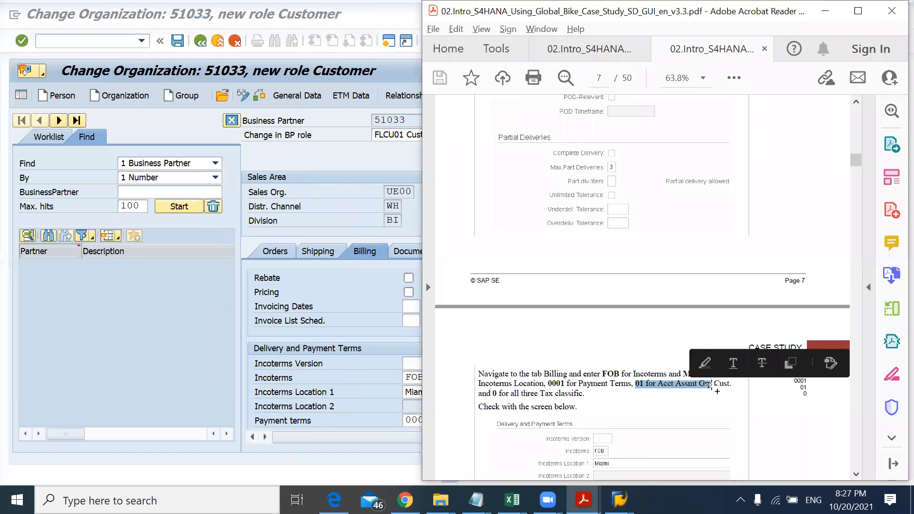
pyautogui.click(345, 360)
pyautogui.scroll(-5, 344, 360)
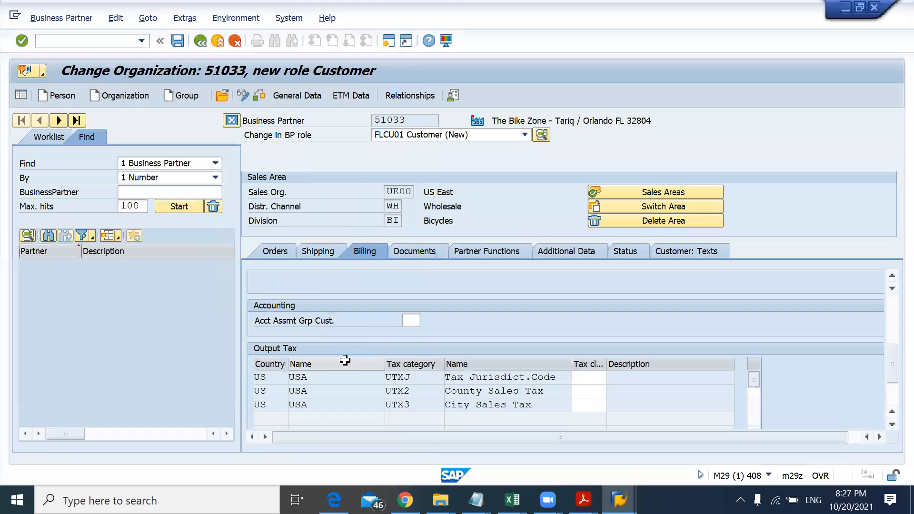
pyautogui.click(414, 321)
pyautogui.write('0')
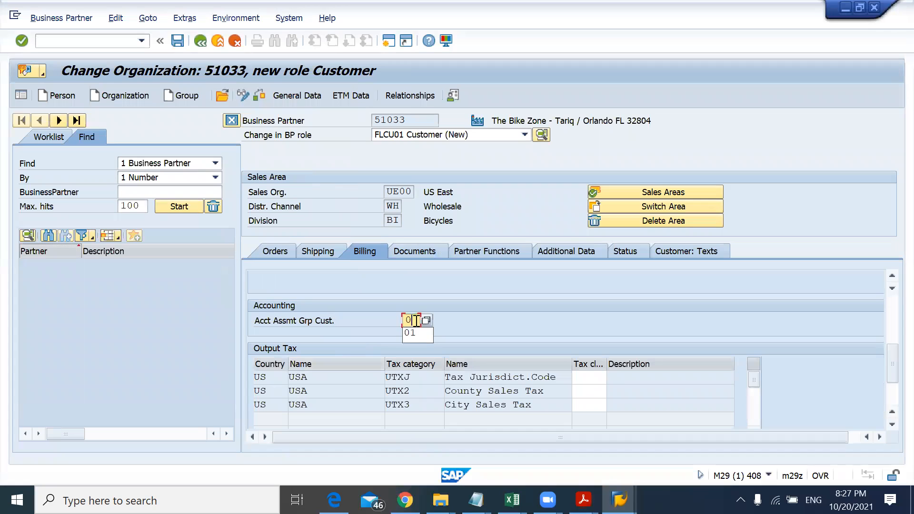
pyautogui.write('1')
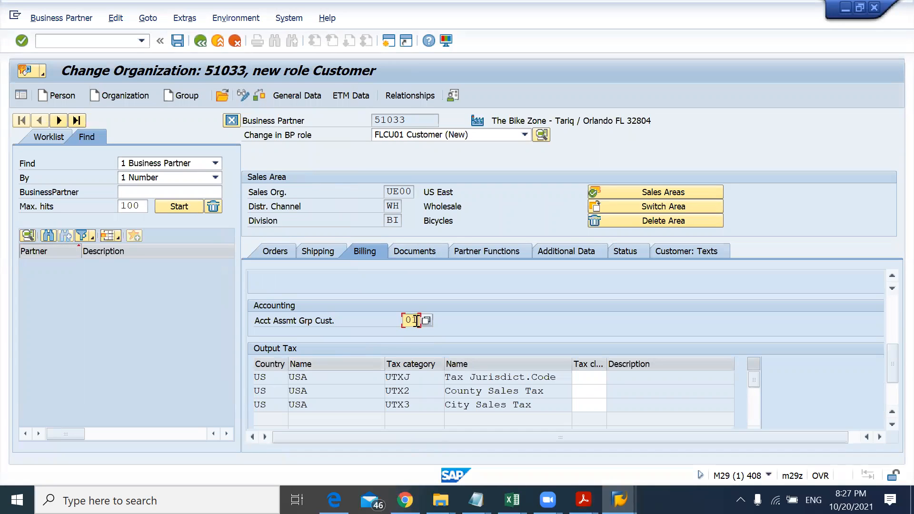
# Step: Enter tax classification 0 for the Tax Jurisdict.Code row of the output tax table
pyautogui.click(593, 379)
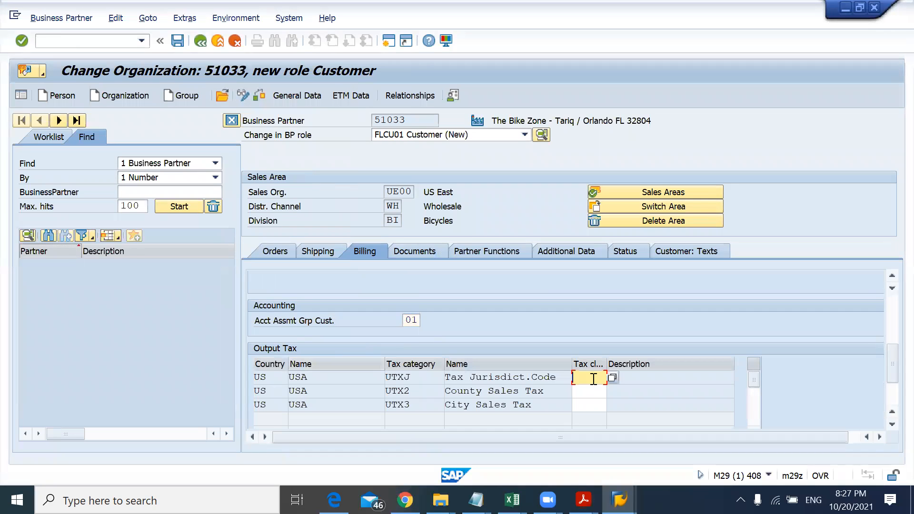
pyautogui.hotkey('alt', 'Tab')
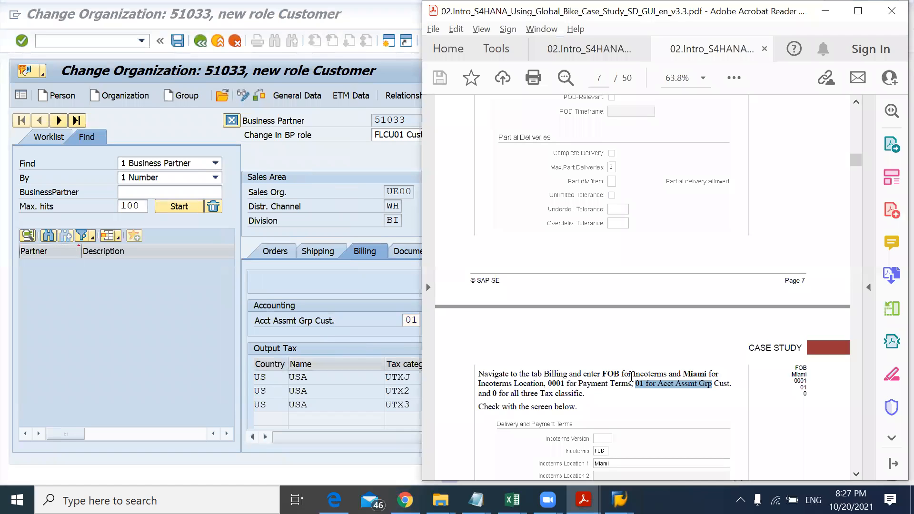
pyautogui.hotkey('alt', 'Tab')
pyautogui.write('0')
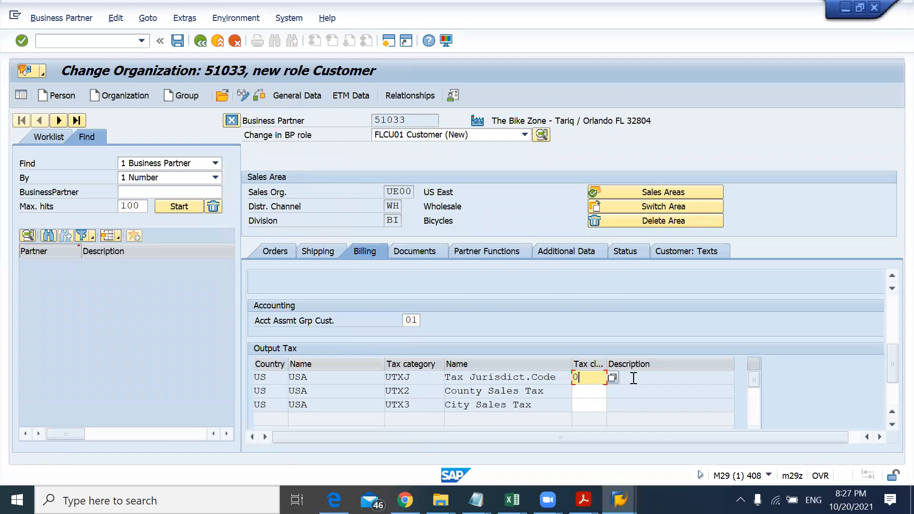
# Step: Enter tax classification 0 for the County Sales Tax and City Sales Tax rows of the output tax table
pyautogui.press('Down')
pyautogui.write('0')
pyautogui.press('Down')
pyautogui.write('0')
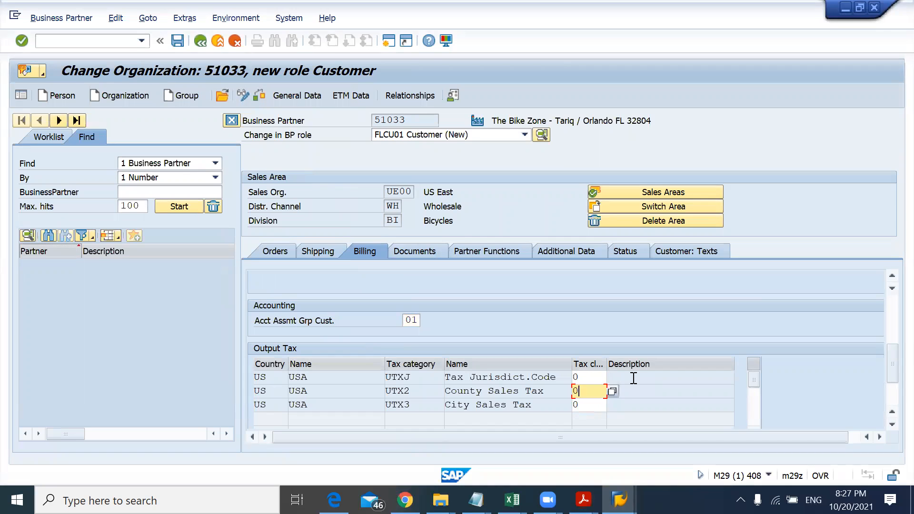
# Step: Check the instructions, then save the new customer data and acknowledge the save notice
pyautogui.hotkey('alt', 'Tab')
pyautogui.scroll(-5, 632, 377)
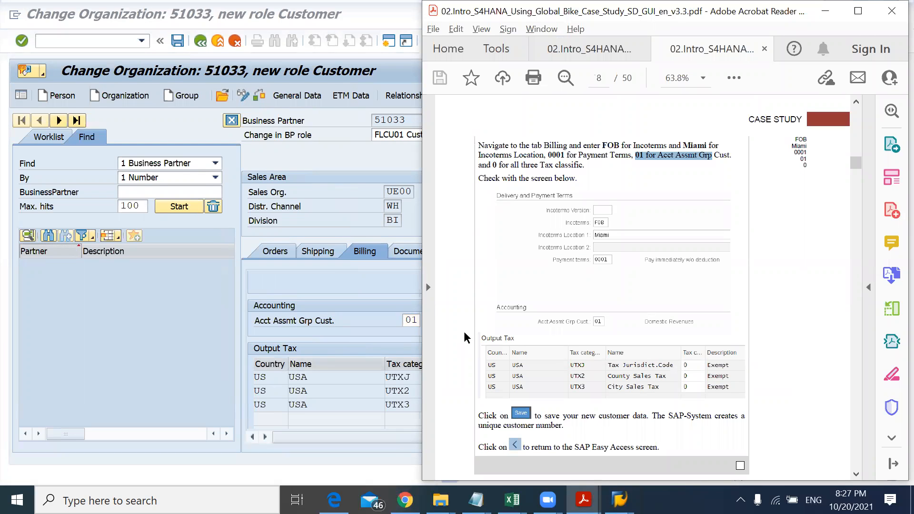
pyautogui.hotkey('alt', 'Tab')
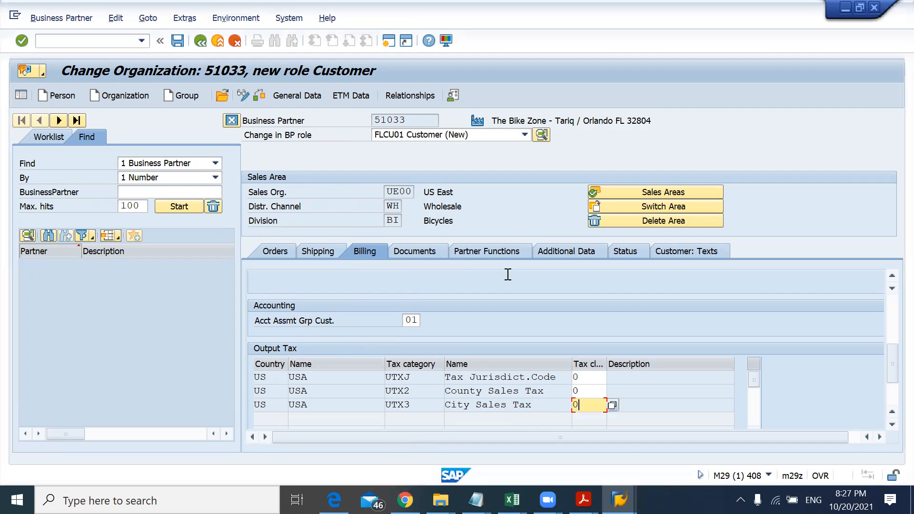
pyautogui.click(179, 42)
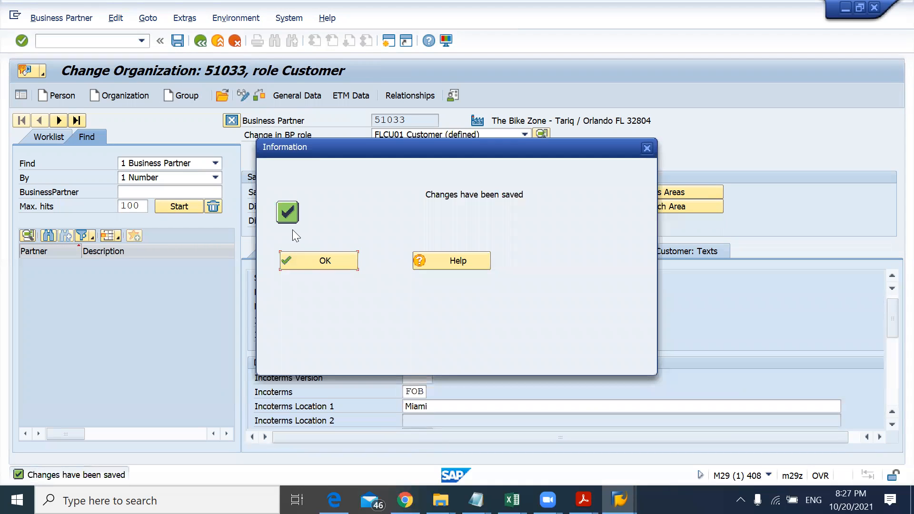
pyautogui.click(318, 262)
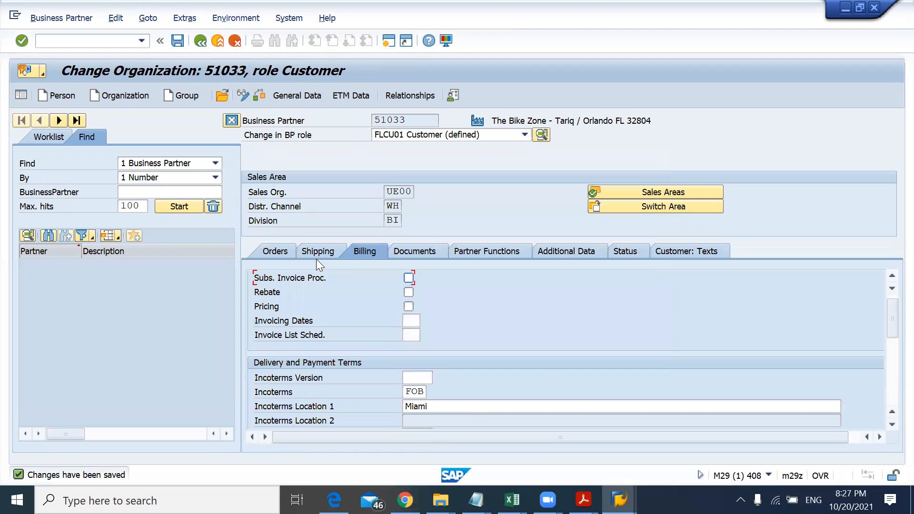
# Step: Read the case study's next section, Step 2: Create Contact Person for Customer
pyautogui.hotkey('alt', 'Tab')
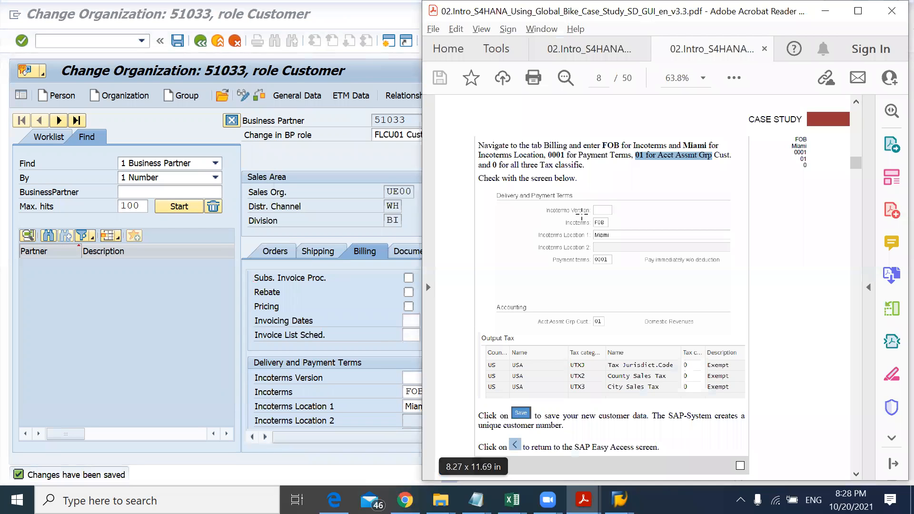
pyautogui.click(591, 247)
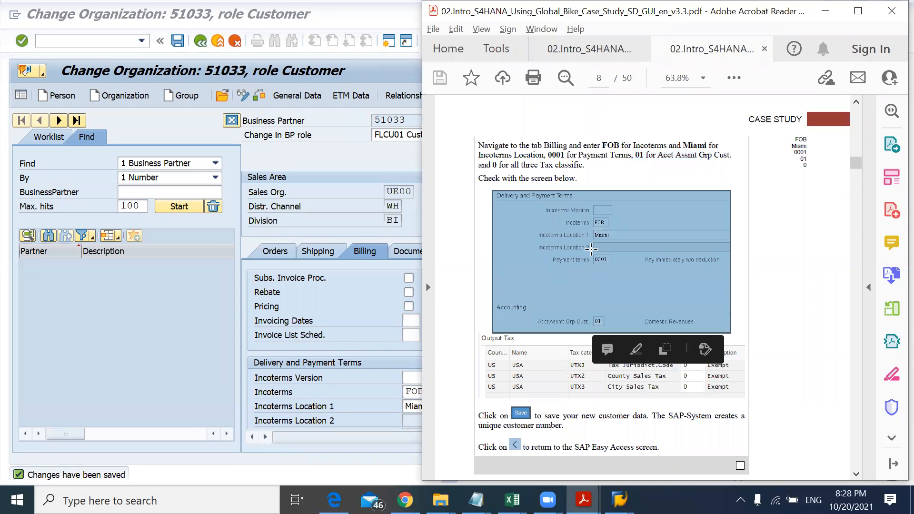
pyautogui.scroll(-5, 591, 247)
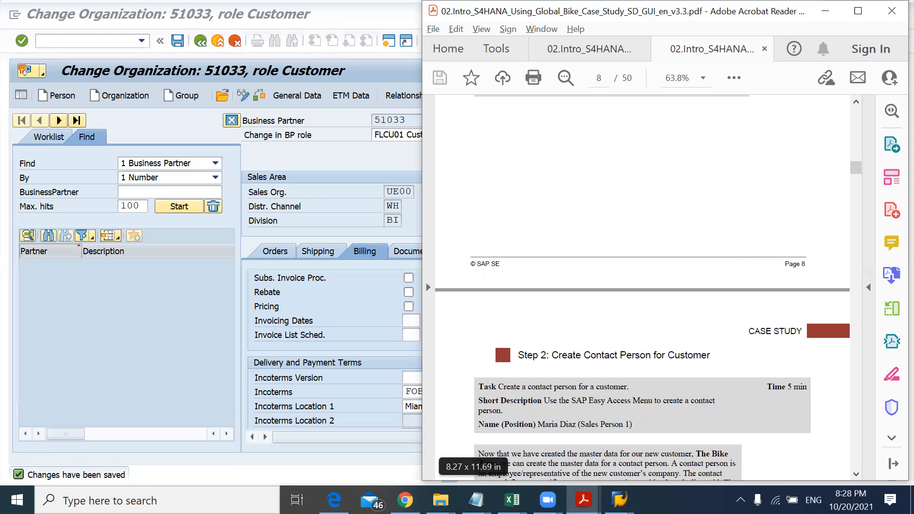
# Step: Switch to Chrome and open the SAP UCC Activate IP addresses page
pyautogui.hotkey('alt', 'Tab')
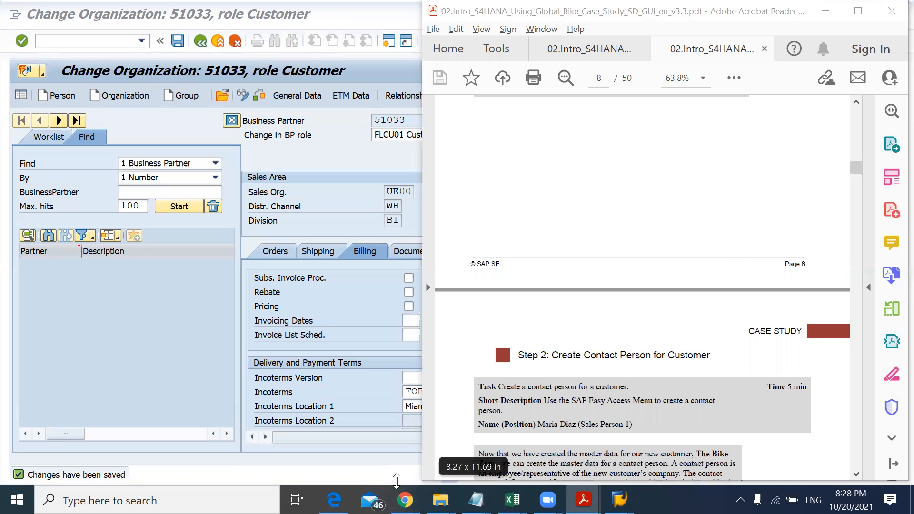
pyautogui.click(404, 500)
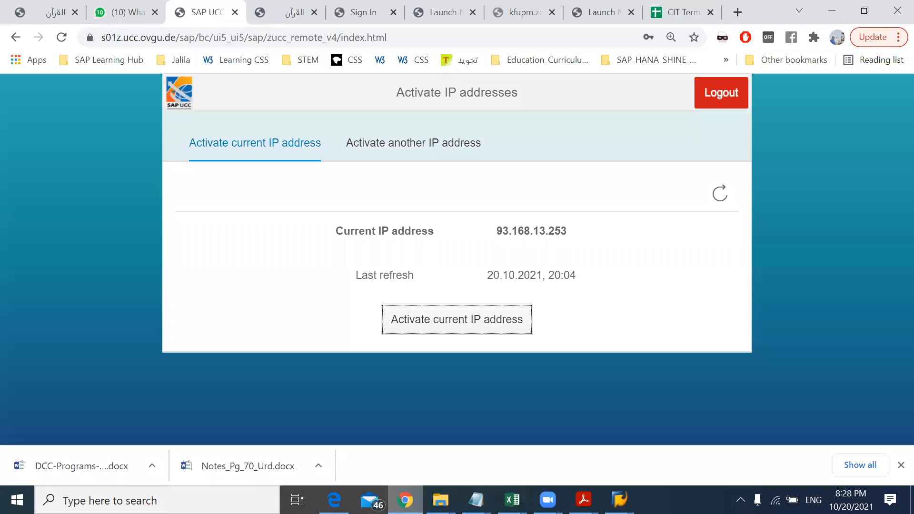